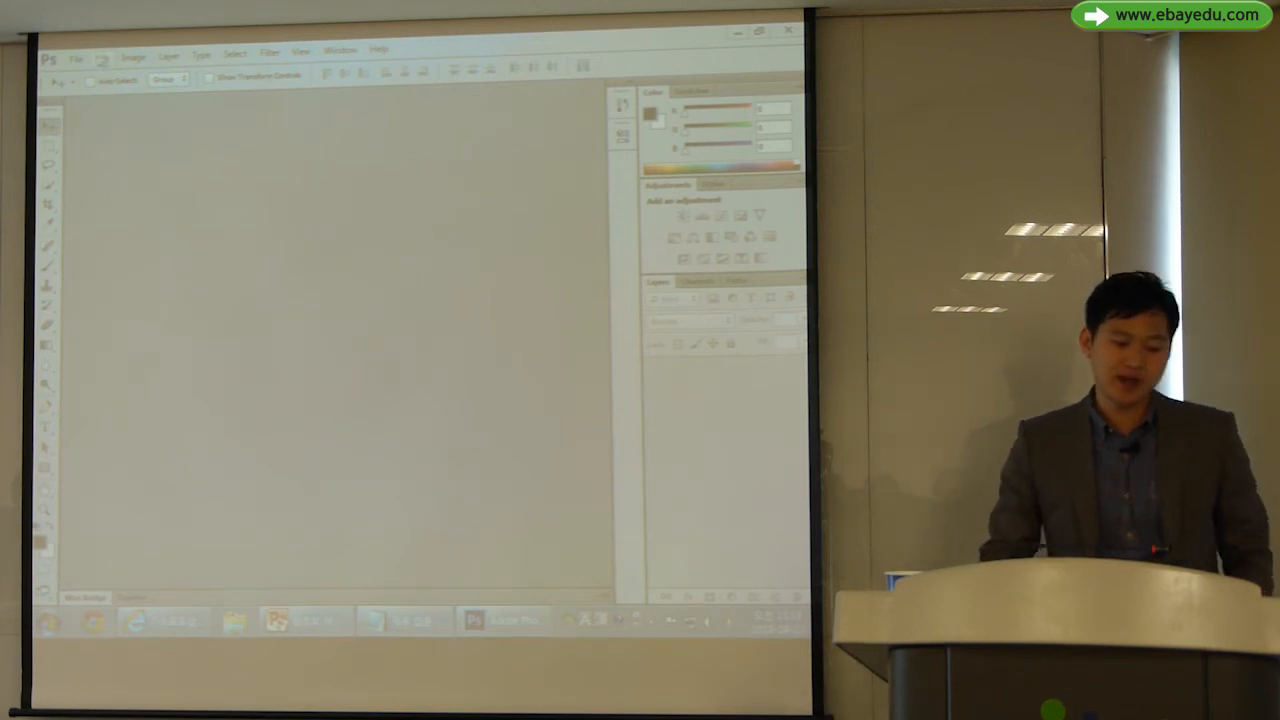
Open the 사이즈조절 image from the 왕초보포토샵 folder on the desktop.
click(76, 58)
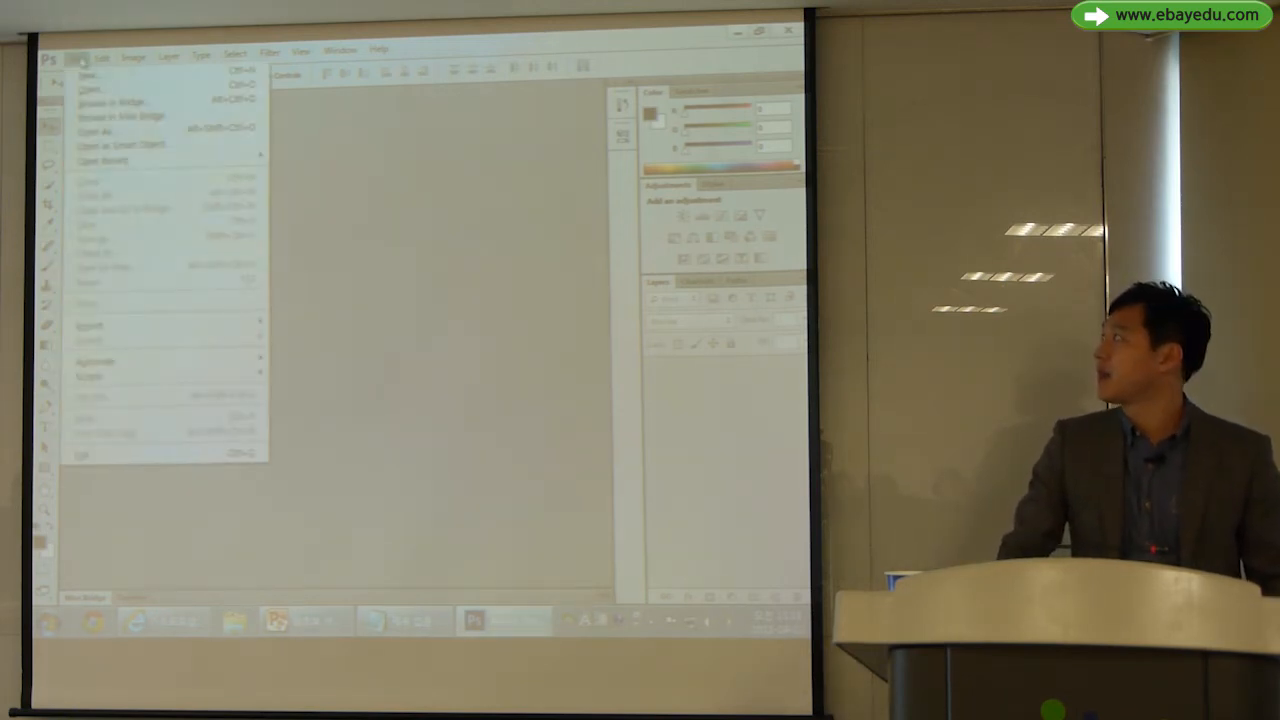
key(ctrl+1)
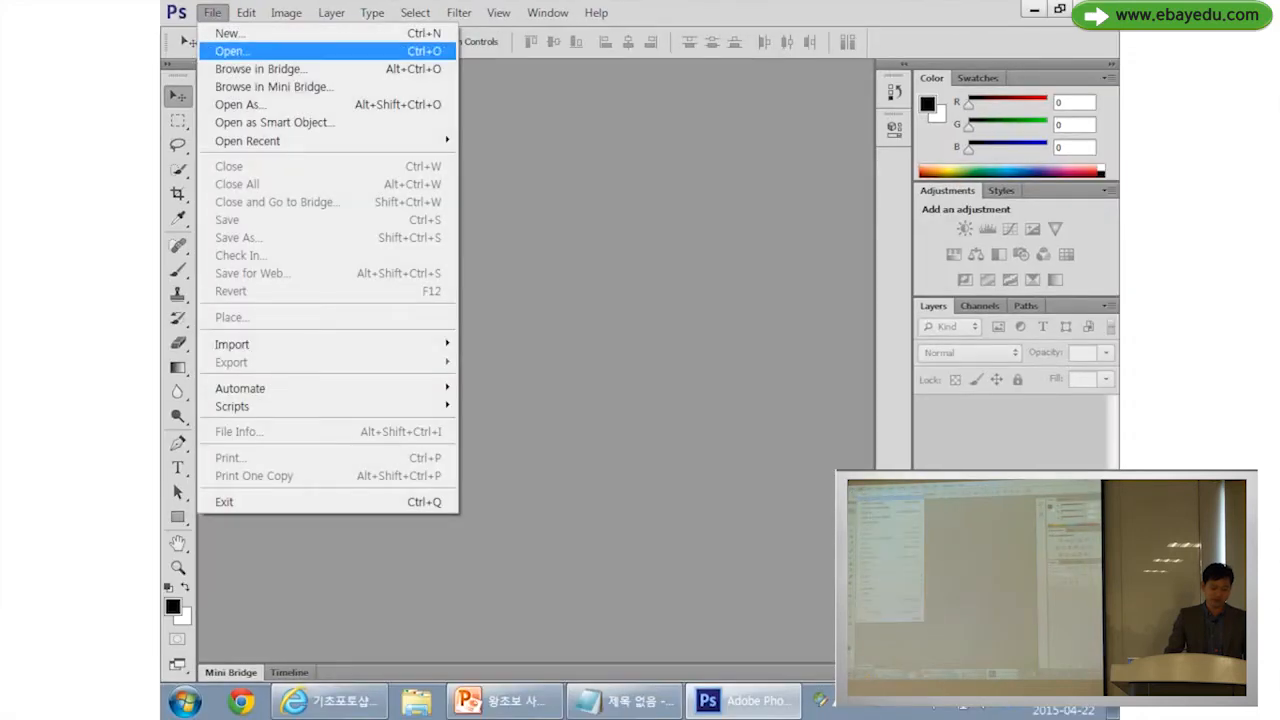
click(300, 102)
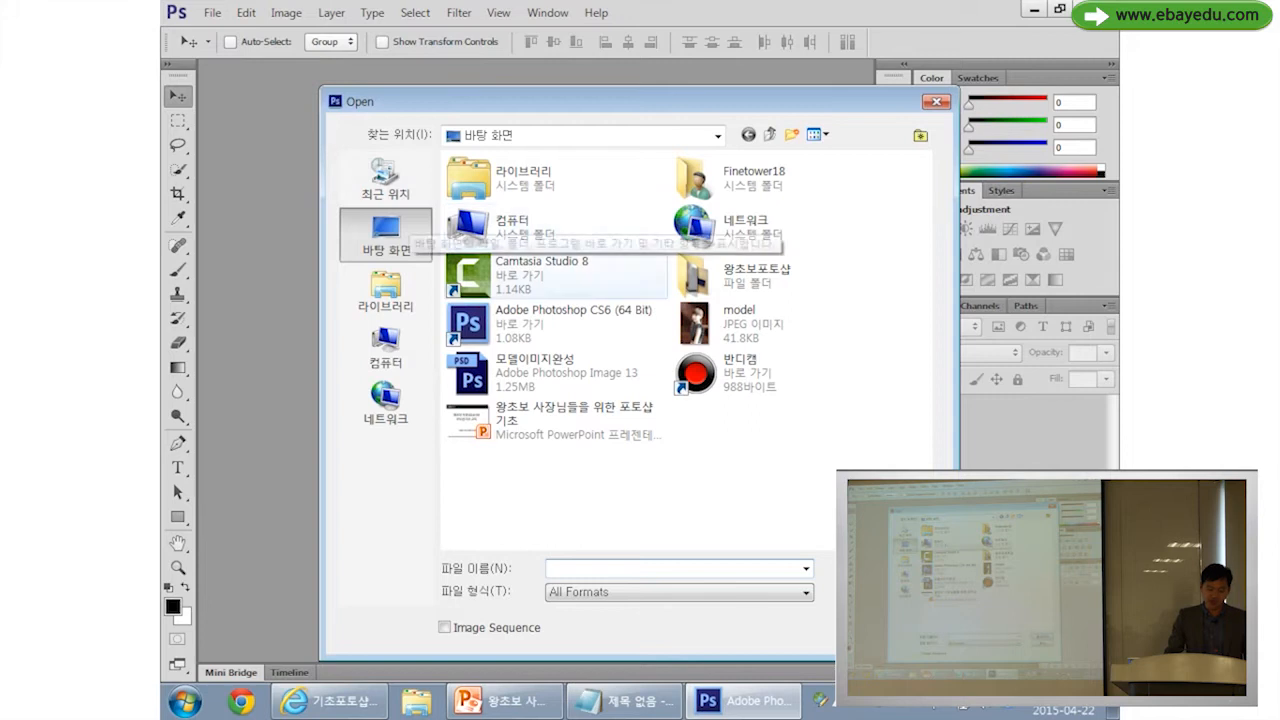
click(740, 276)
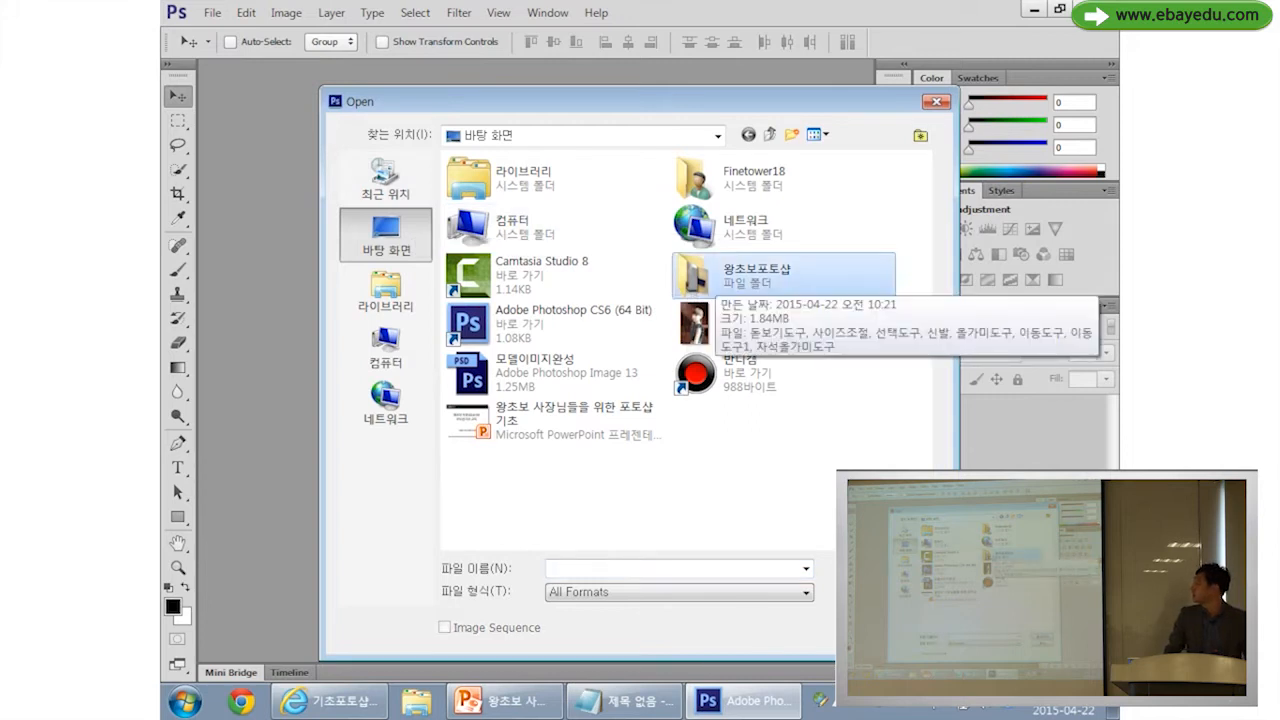
double_click(716, 278)
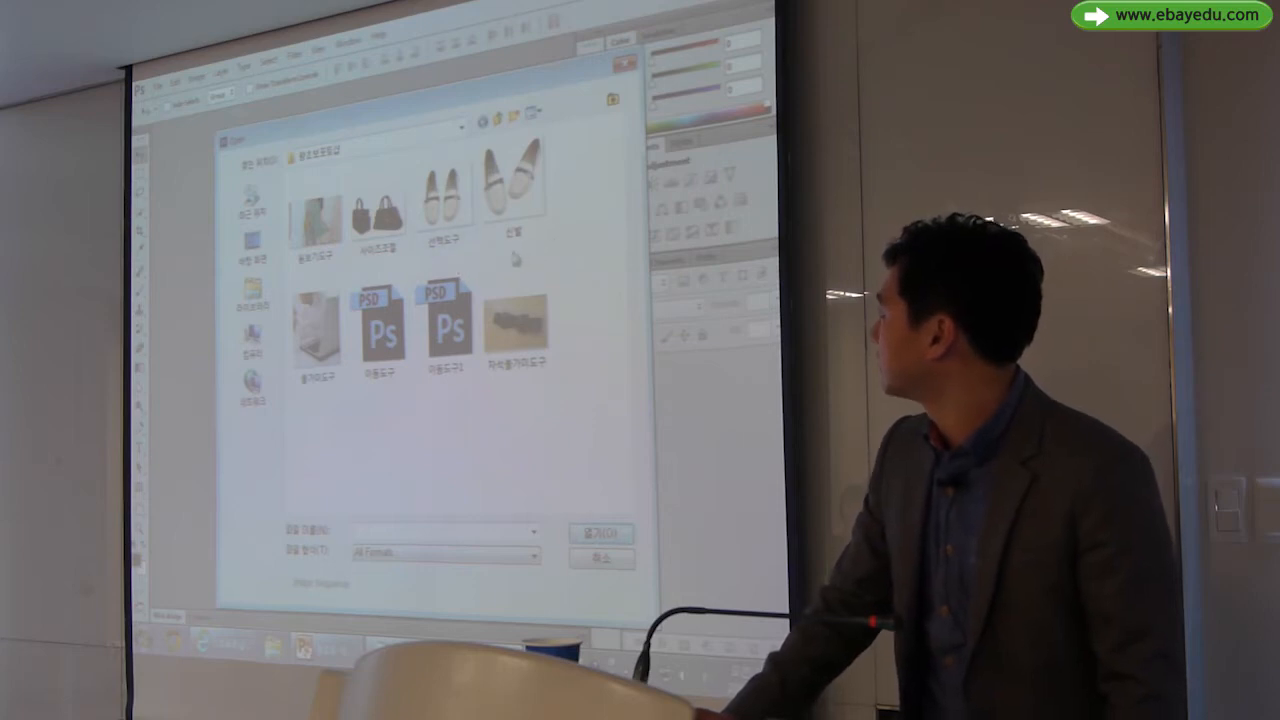
click(378, 212)
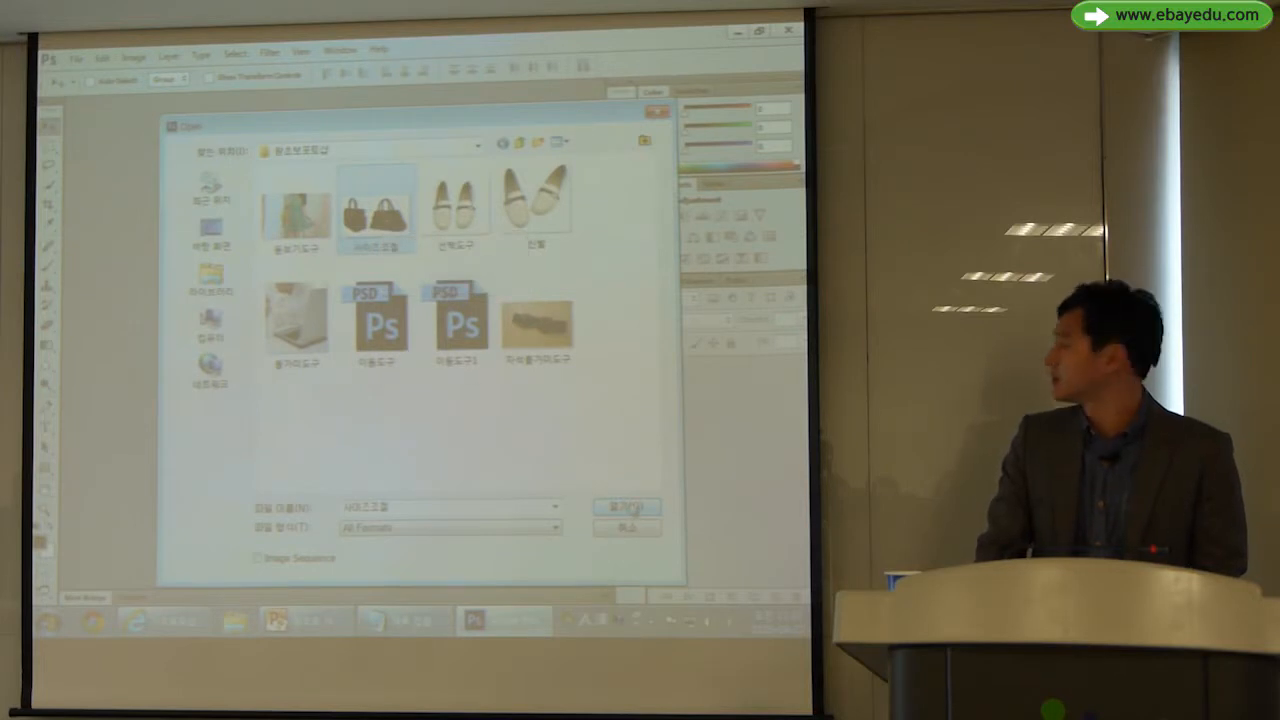
click(630, 508)
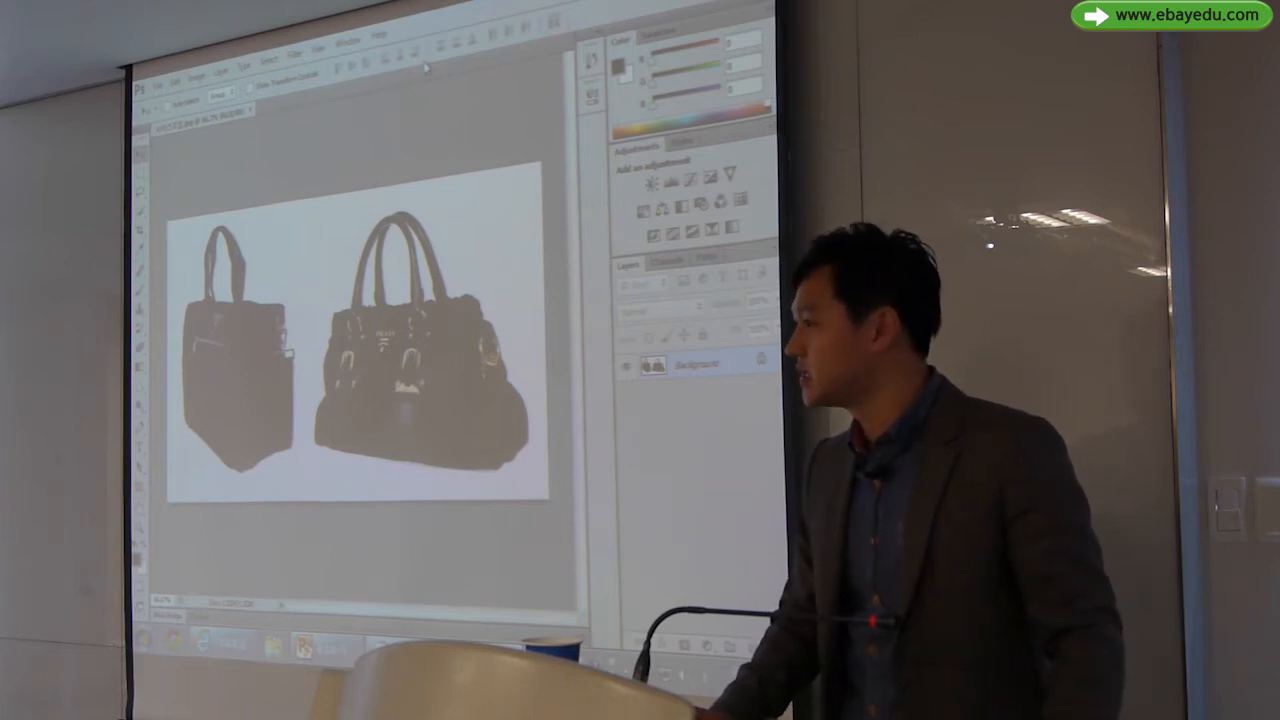
key(ctrl+1)
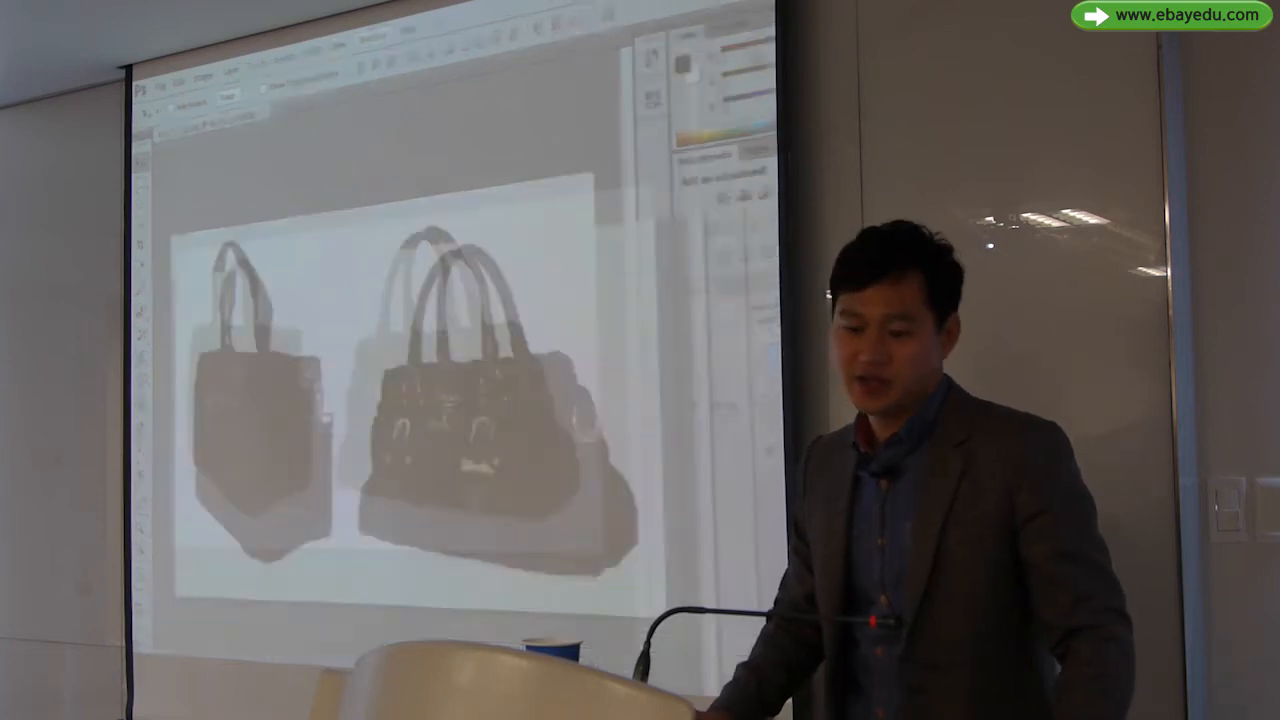
click(229, 70)
drag(231, 62, 302, 76)
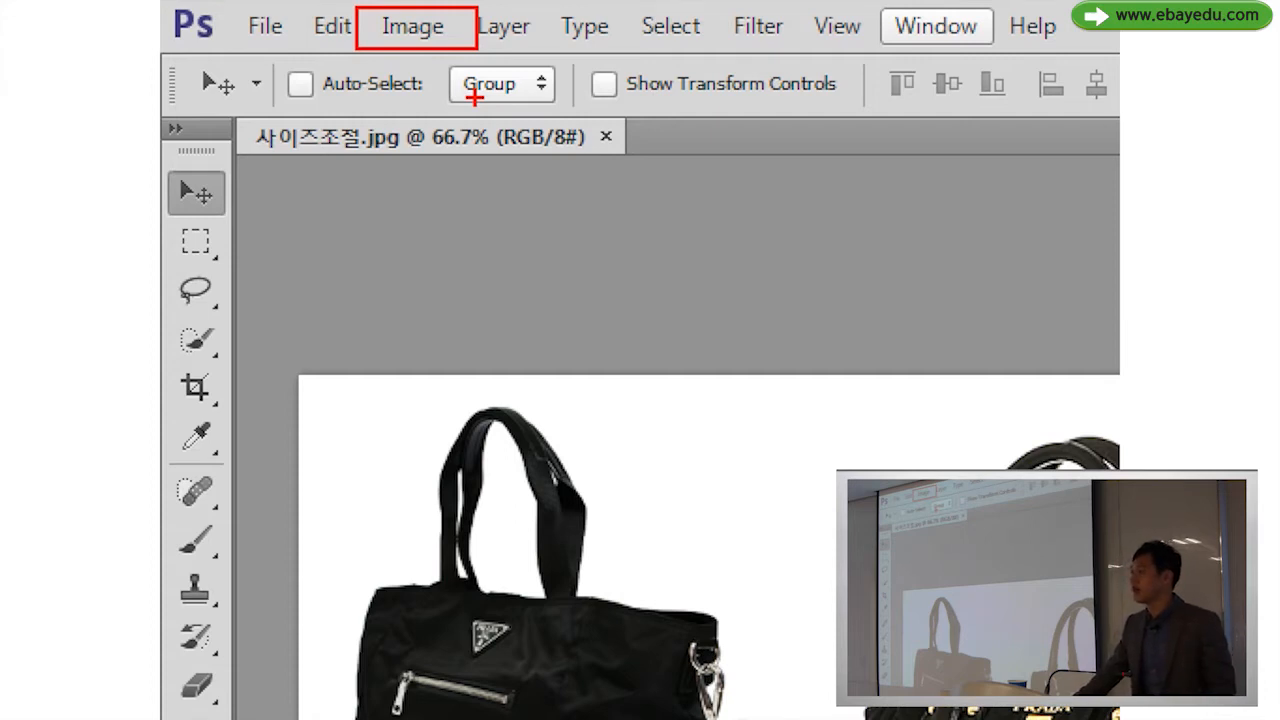
drag(801, 1, 877, 46)
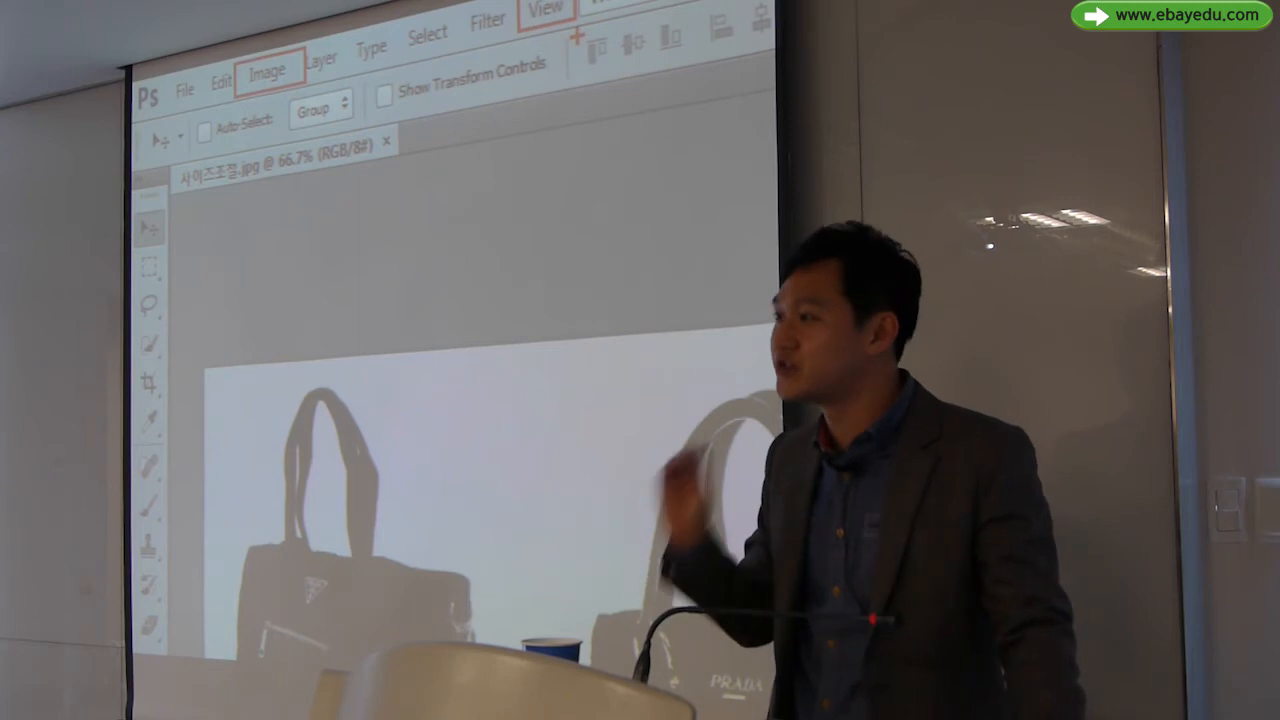
key(Escape)
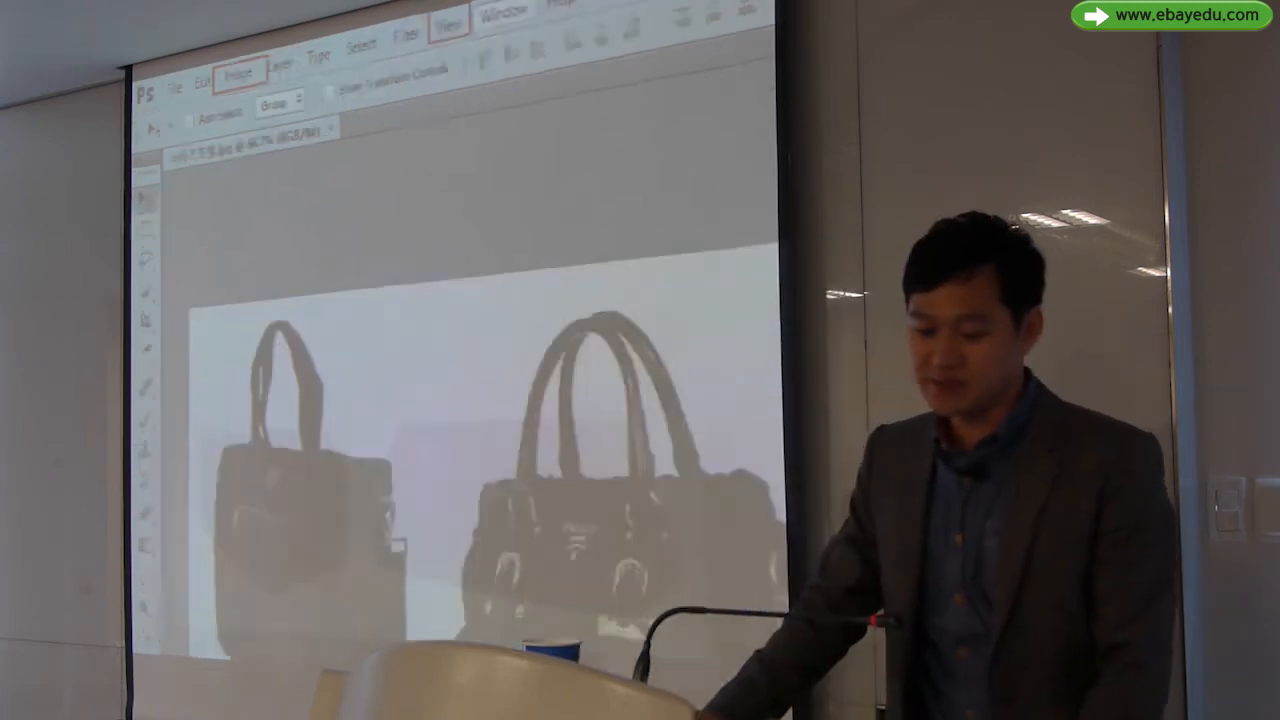
click(199, 76)
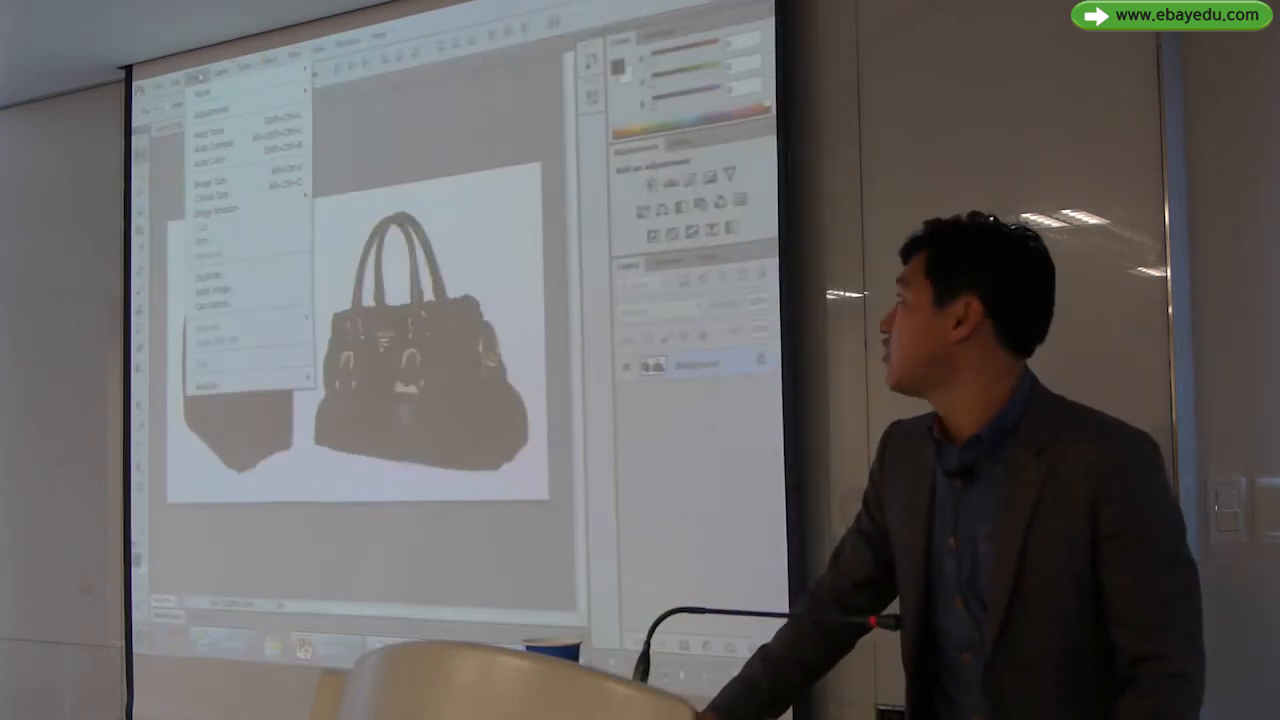
key(ctrl+1)
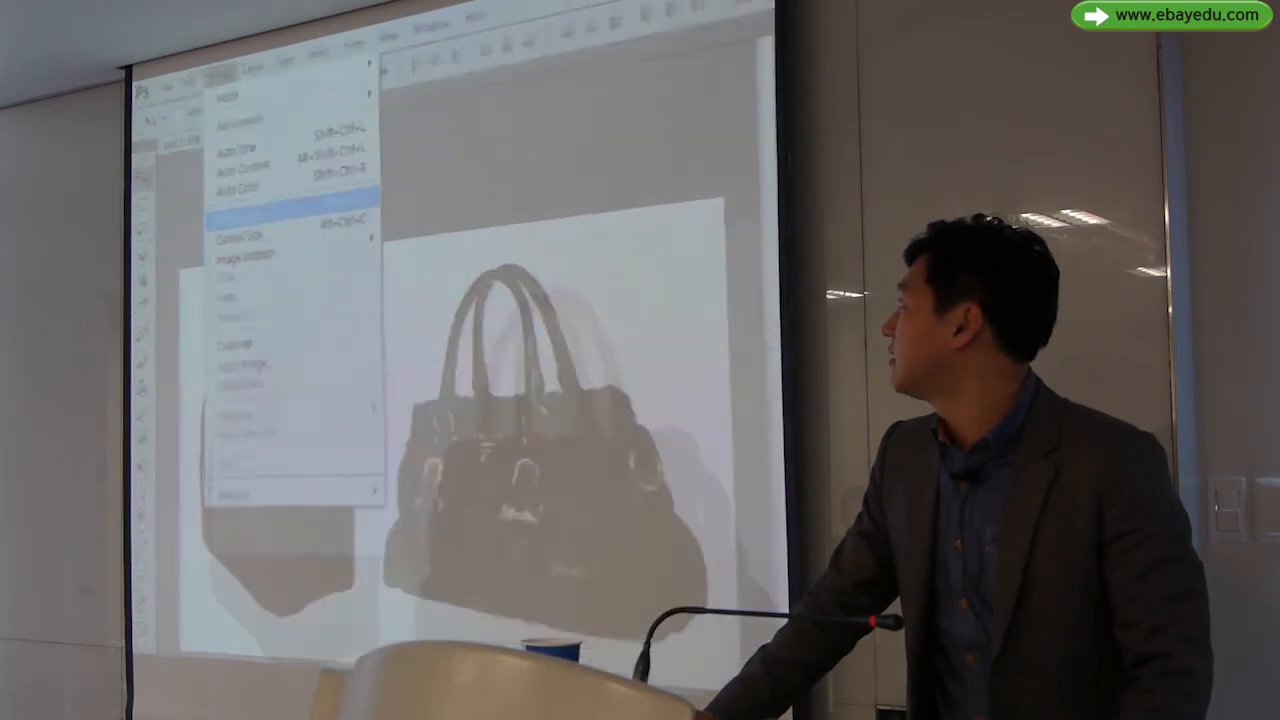
click(290, 204)
key(Escape)
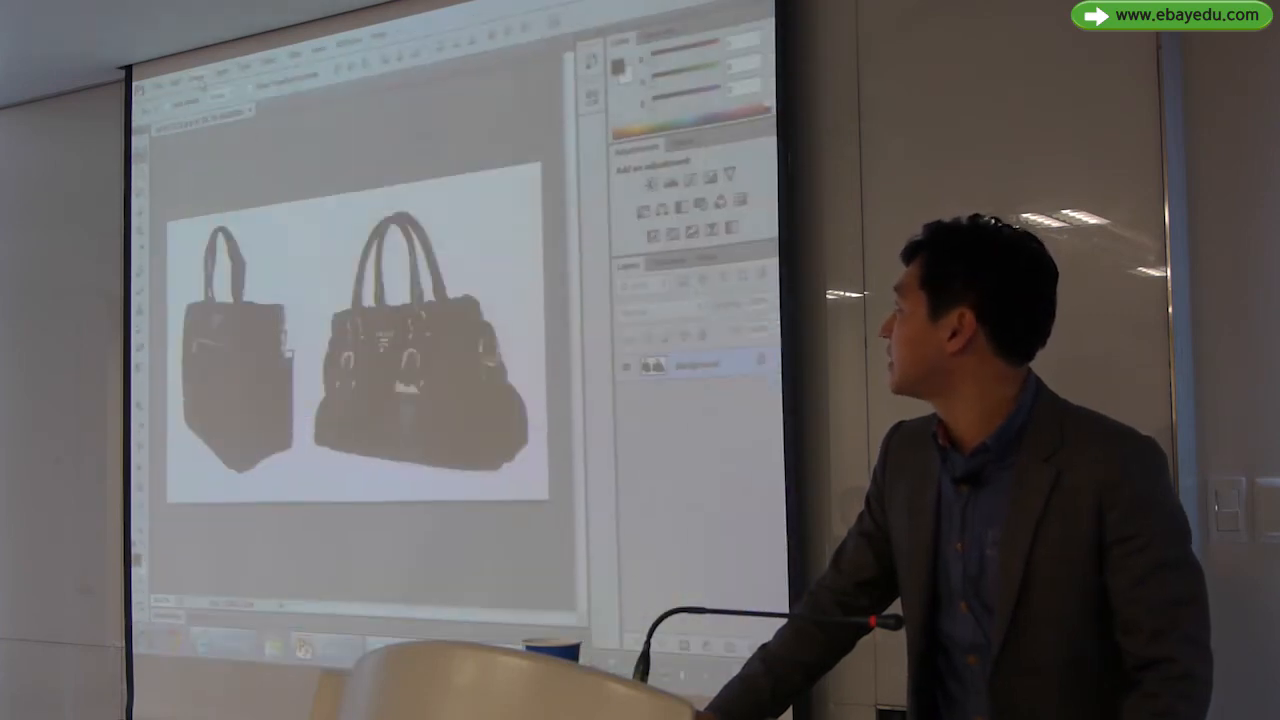
click(199, 78)
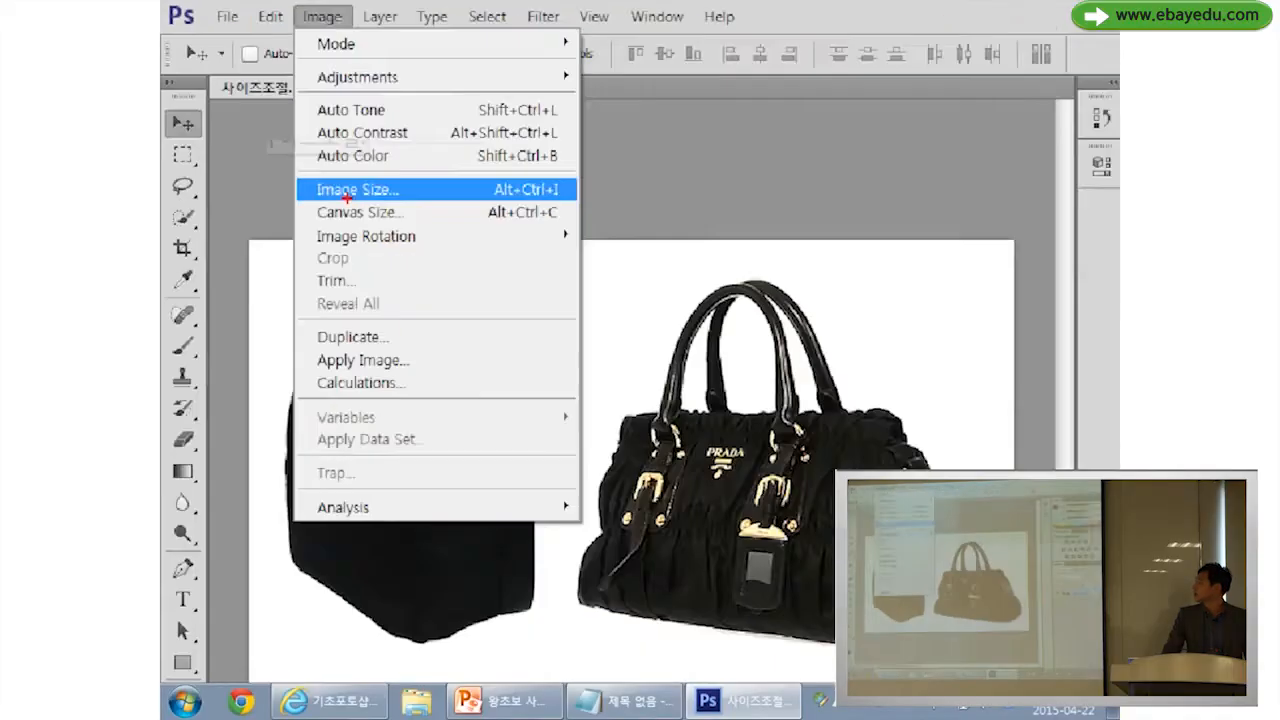
click(360, 189)
key(Escape)
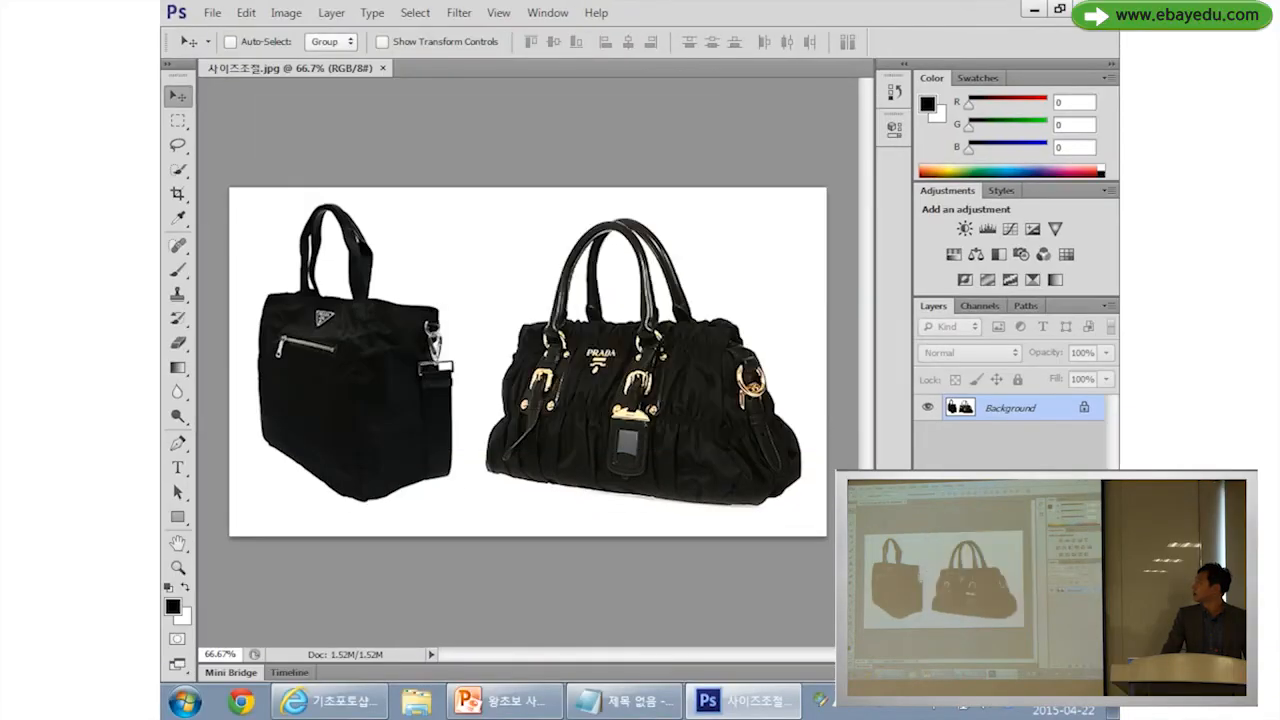
Resize the bag image to a width of 860 pixels with proportions constrained.
click(286, 12)
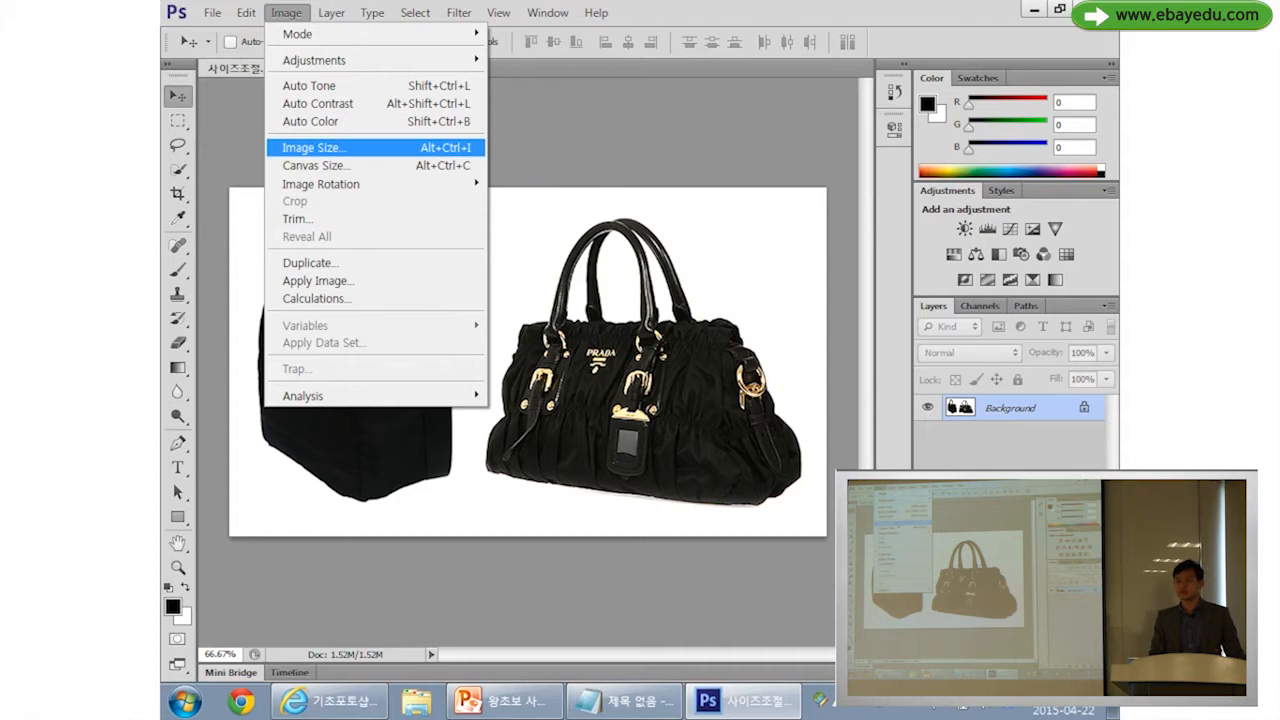
click(356, 148)
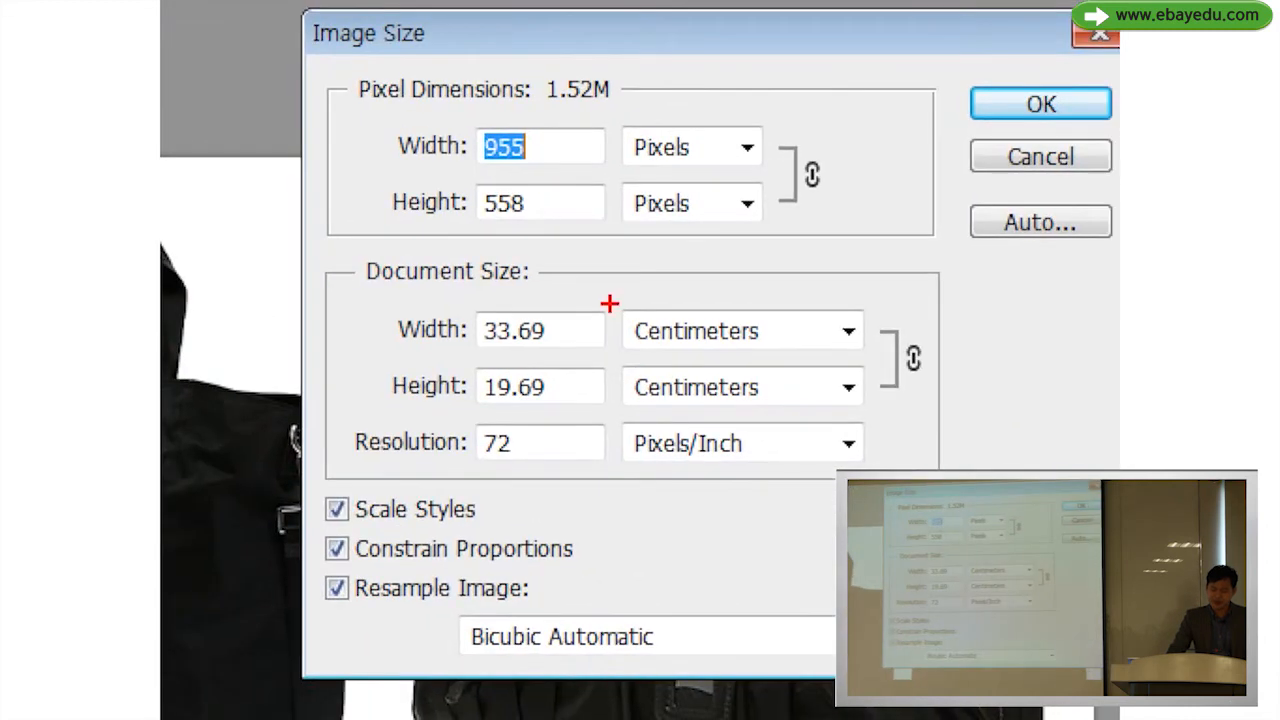
mouse_move(348, 120)
mouse_down()
mouse_move(614, 171)
mouse_move(810, 172)
mouse_move(347, 234)
mouse_move(302, 205)
mouse_up()
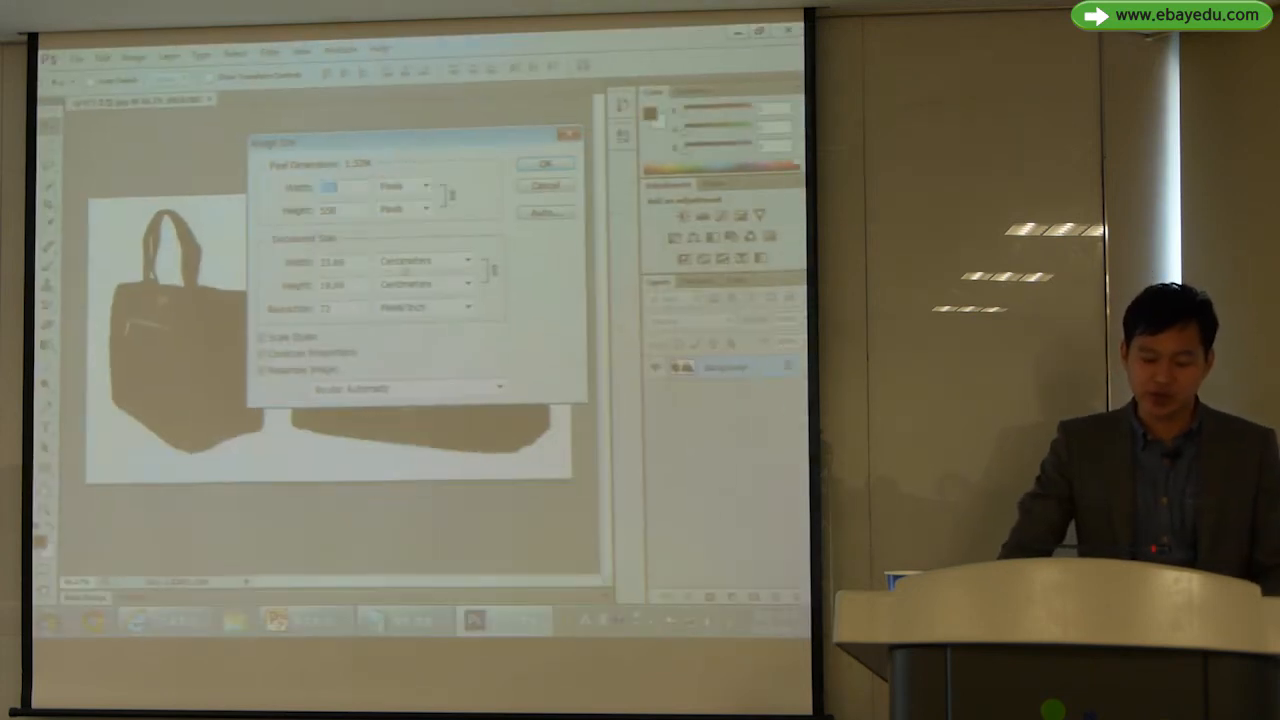
drag(344, 188, 306, 206)
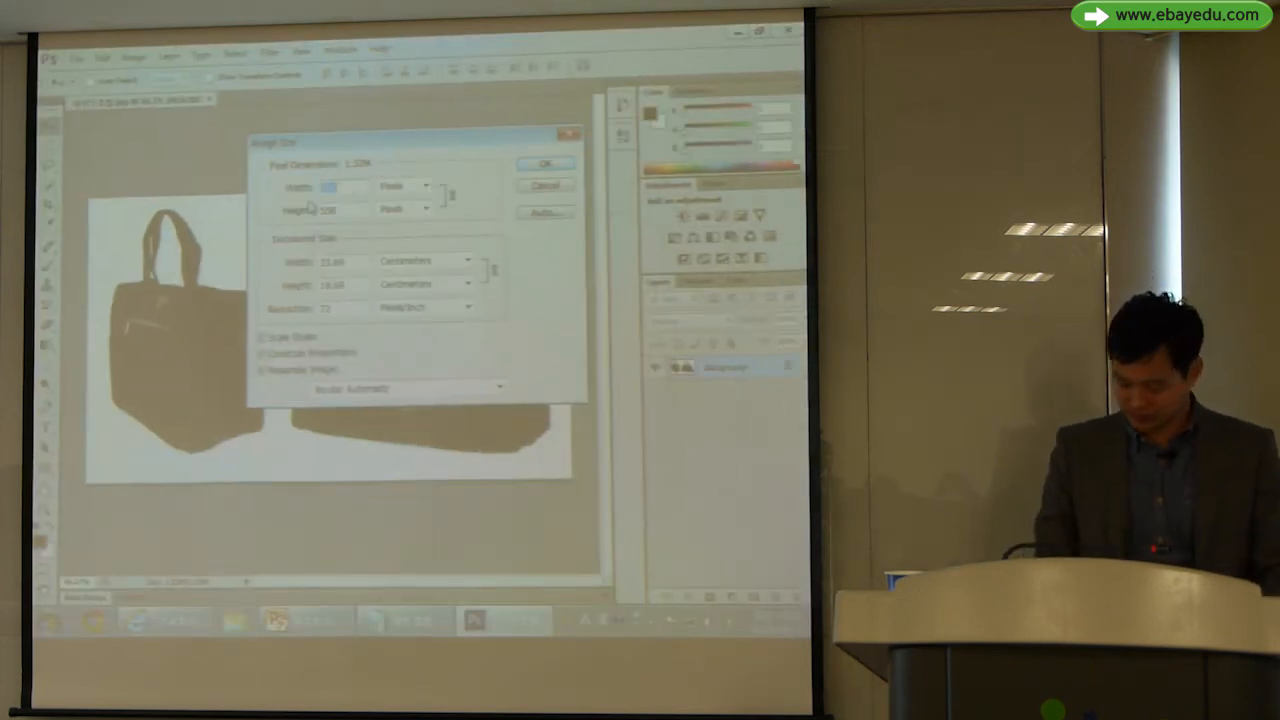
text(860)
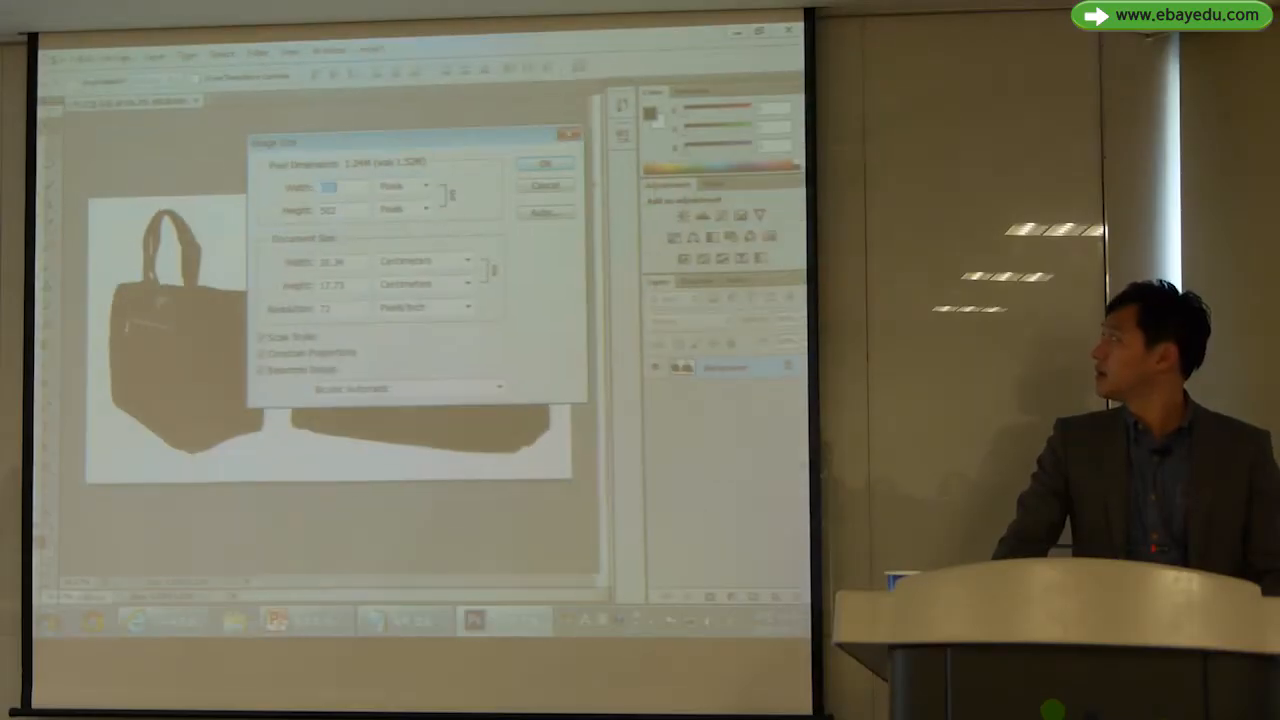
click(530, 170)
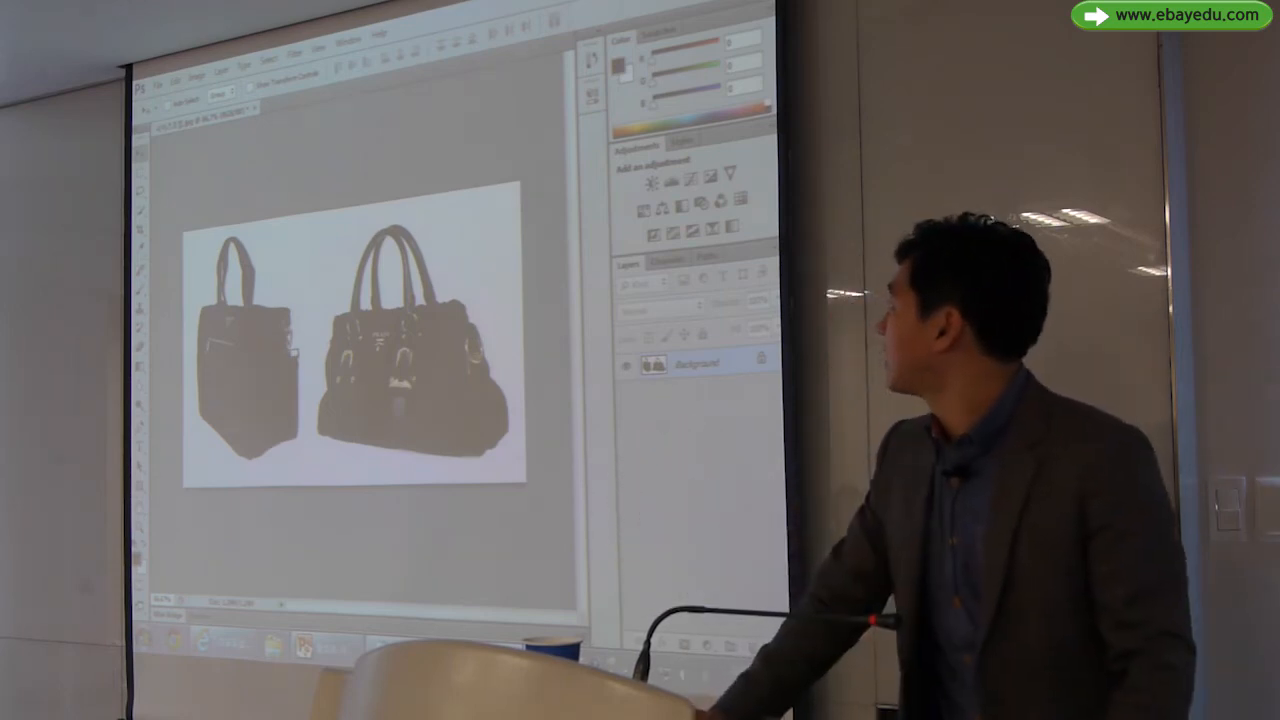
Close 사이즈조절.jpg without saving its changes and open the 올가미도구 image from the 왕초보포토샵 folder.
key(ctrl+1)
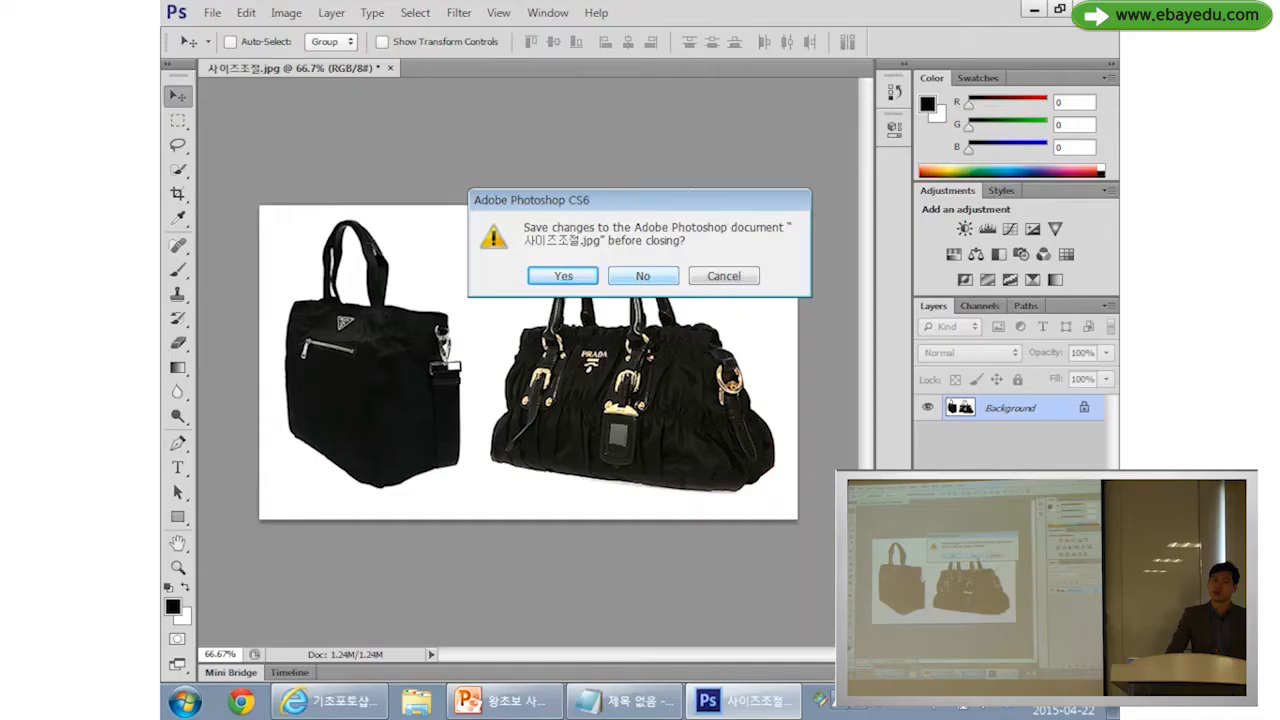
click(643, 276)
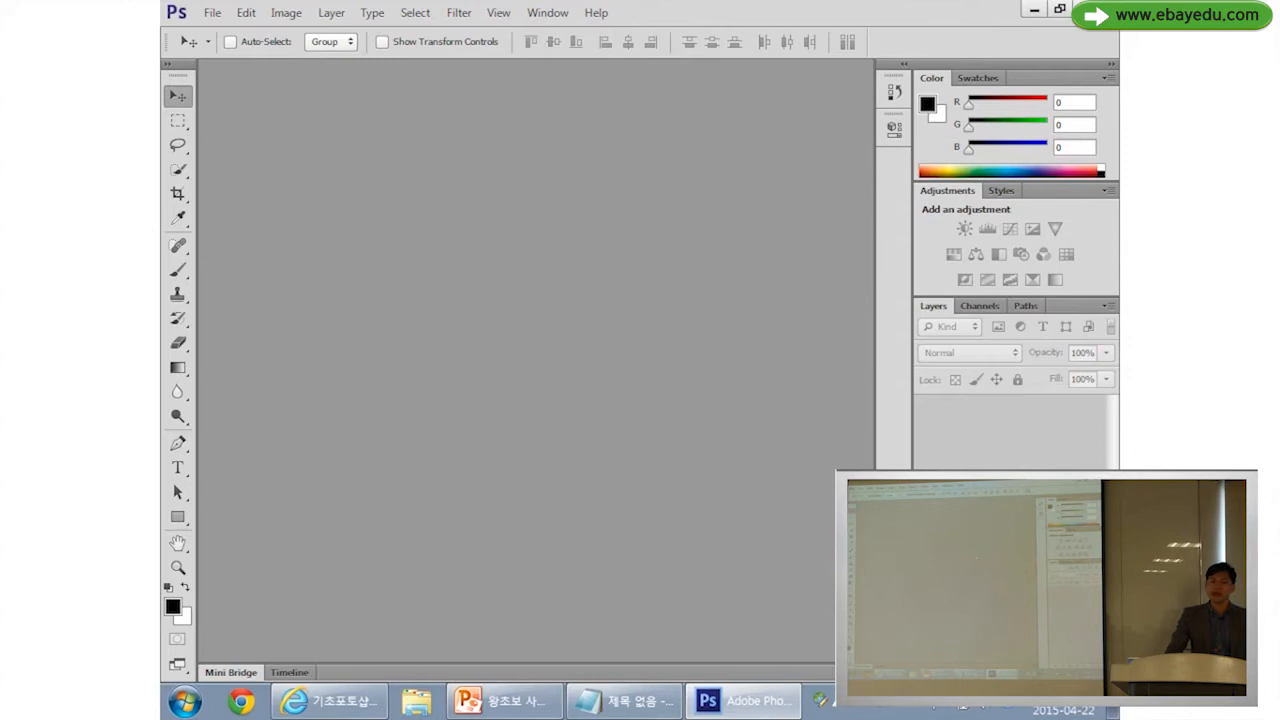
click(212, 12)
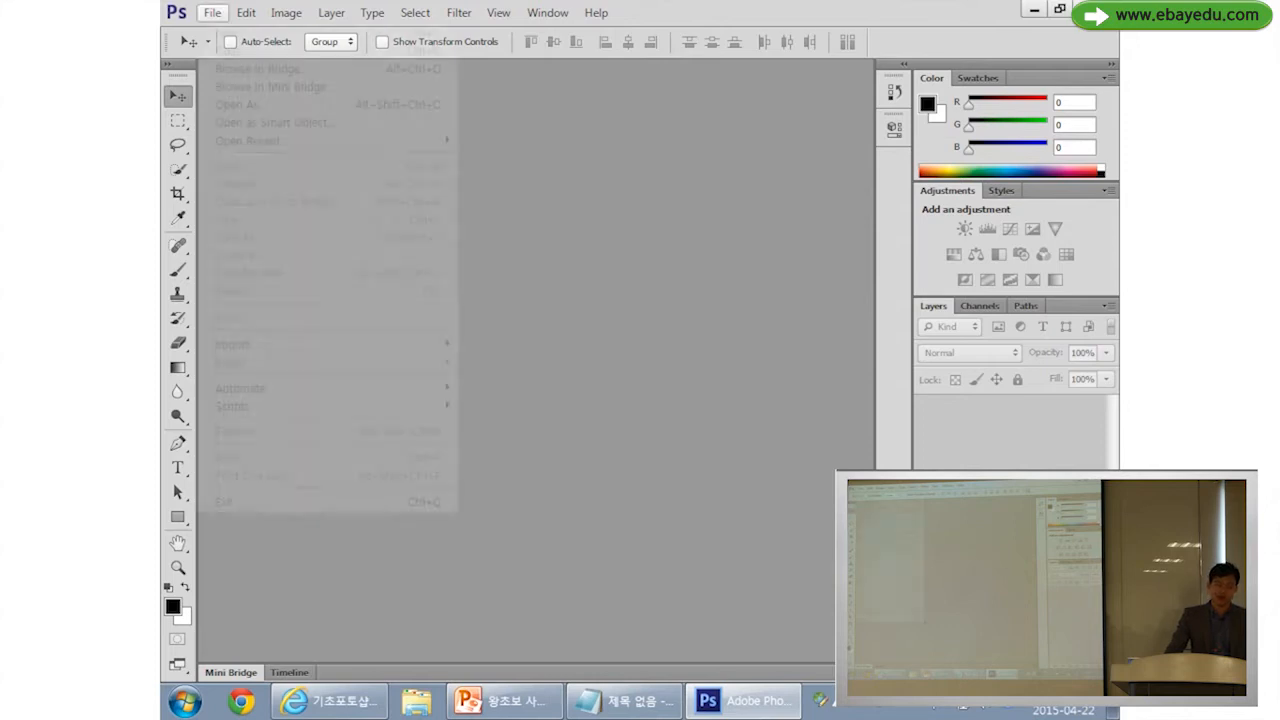
click(229, 51)
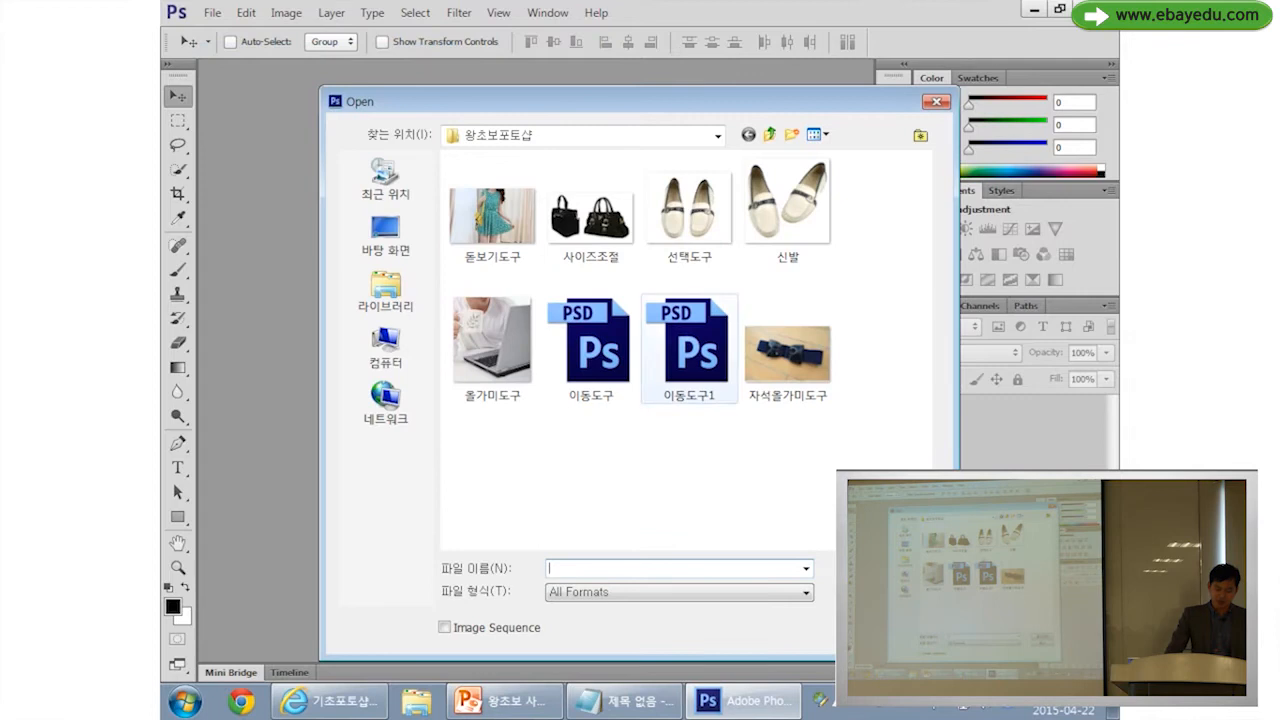
click(492, 340)
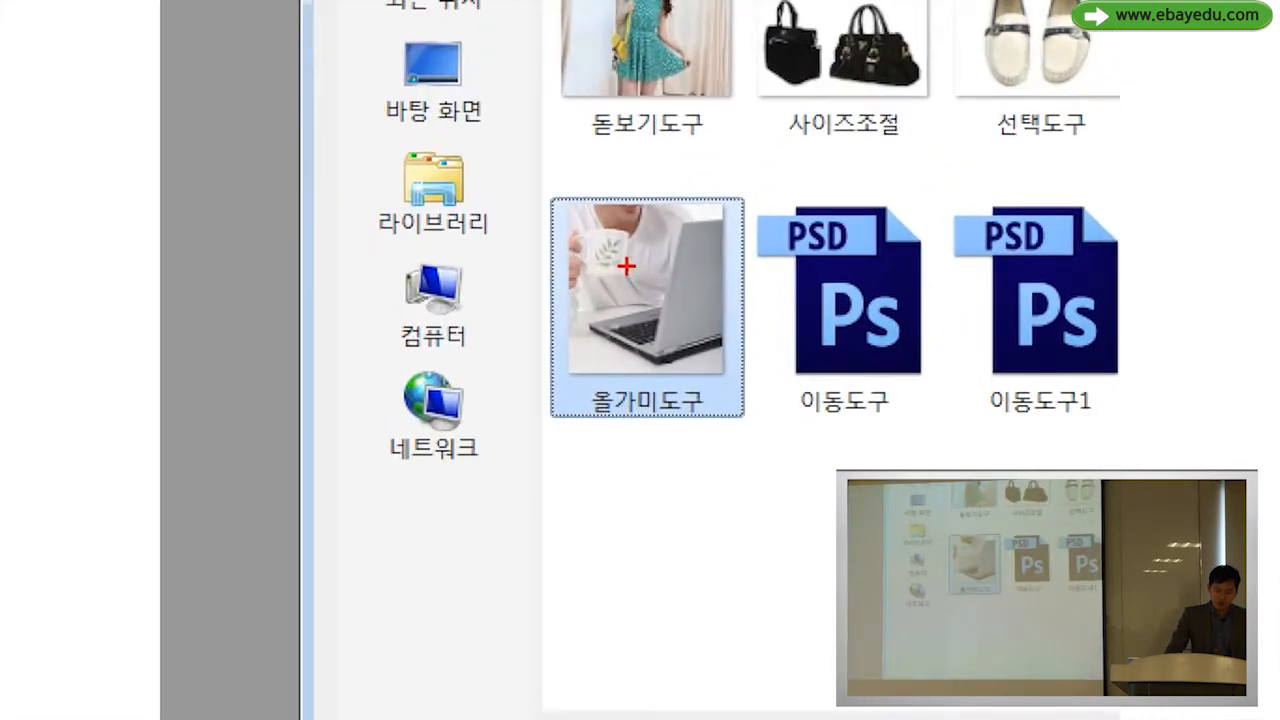
drag(548, 223, 772, 467)
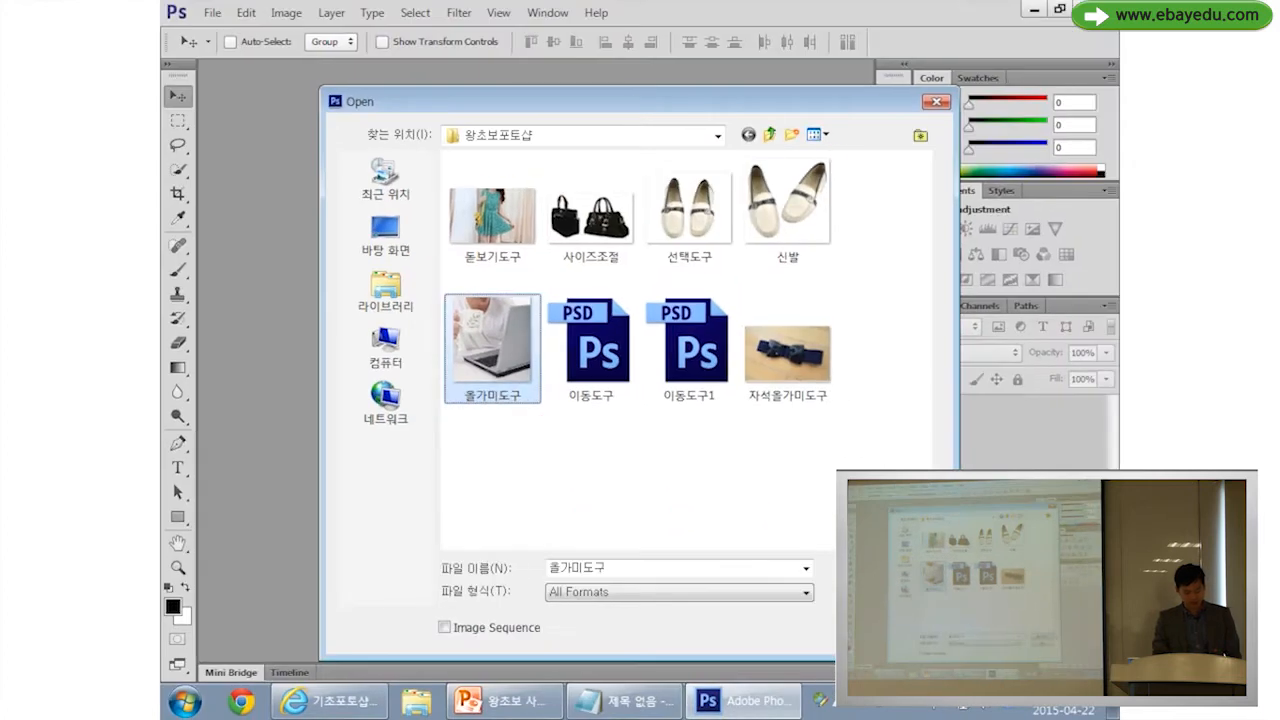
key(Return)
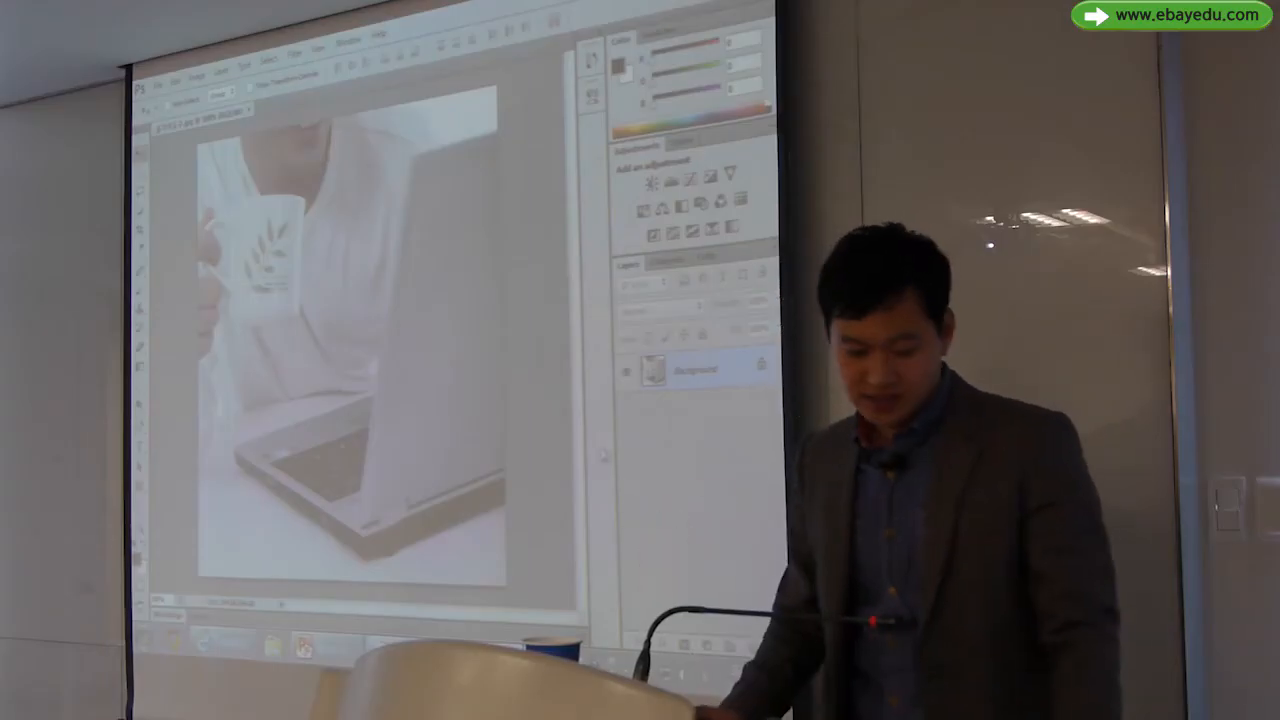
Switch to the web browser, return from the mail page to the Naver home page and open the Gmarket site.
key(alt+Tab)
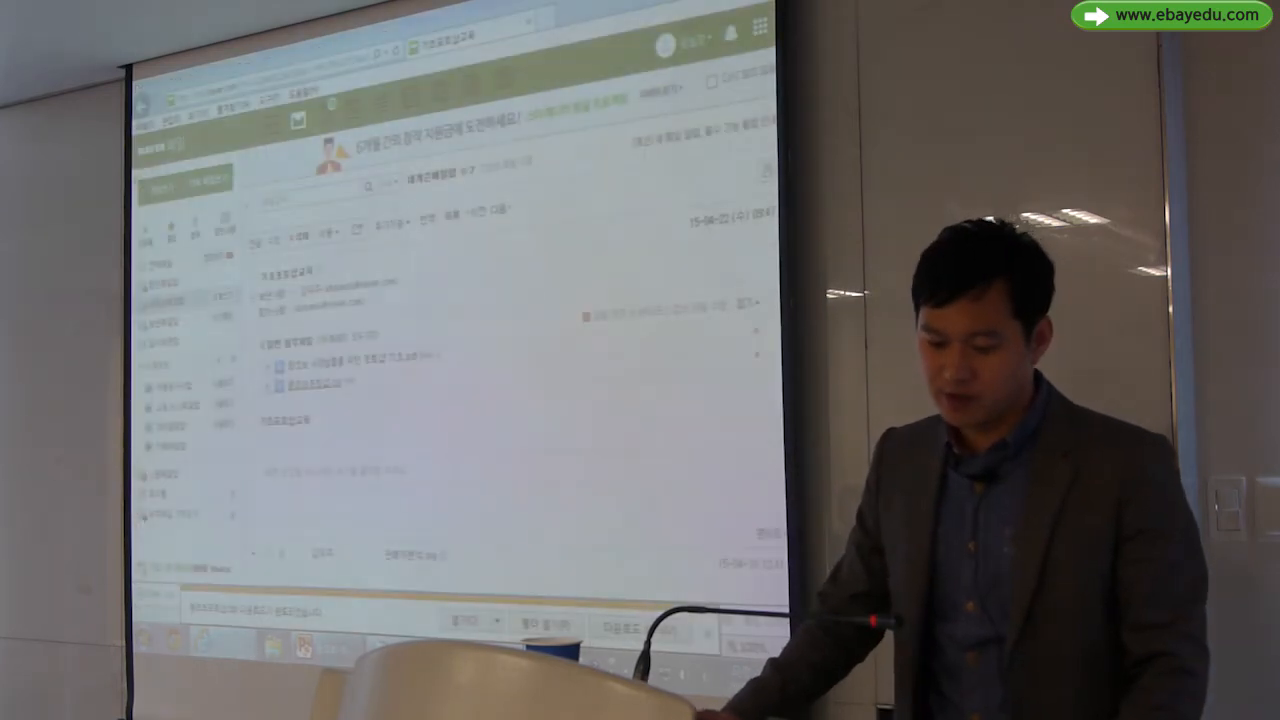
key(alt+Left)
key(alt+Left)
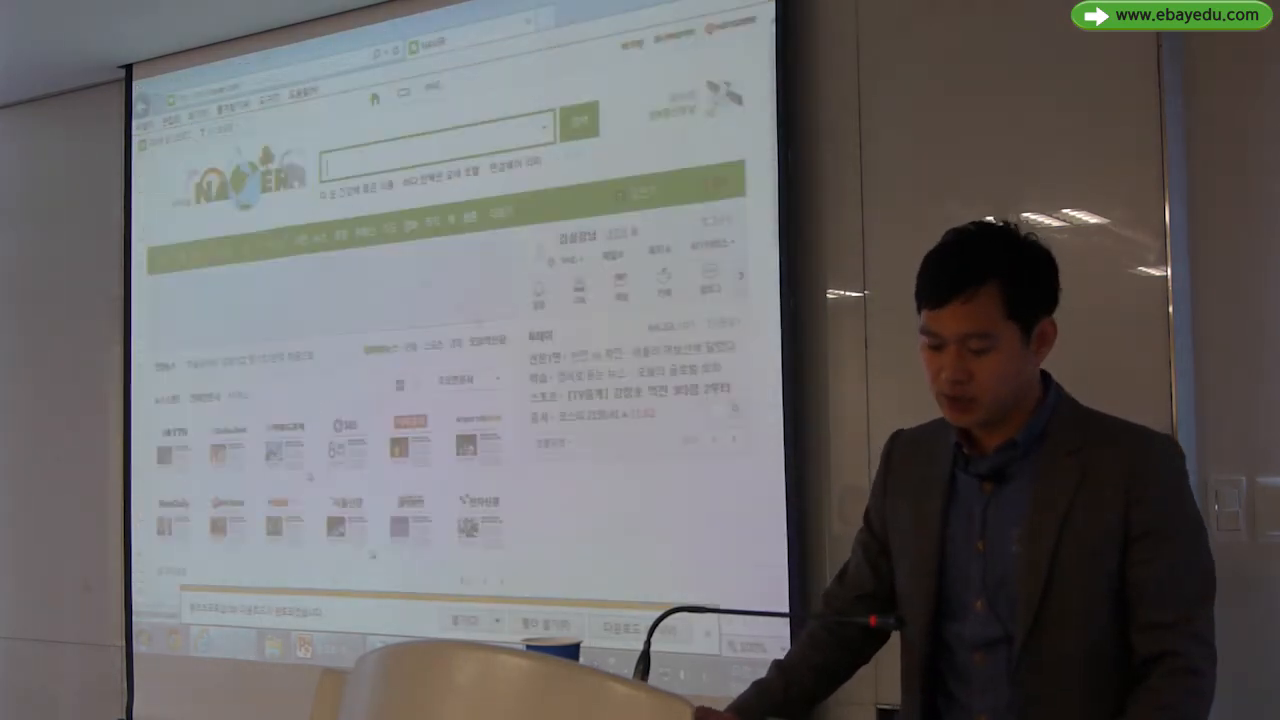
scroll(585, 372, down, 2)
click(540, 412)
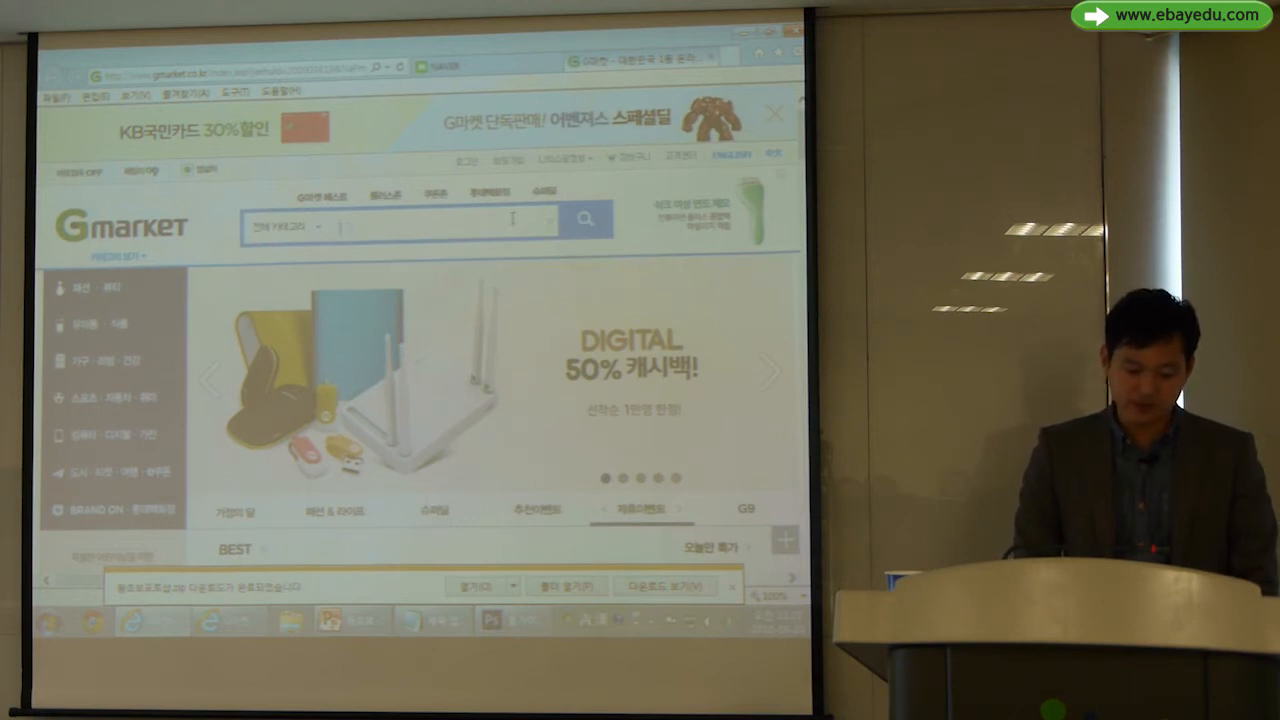
Search Gmarket for 컵, find the stainless steel cup listing and examine its framed product photo up close.
key(Return)
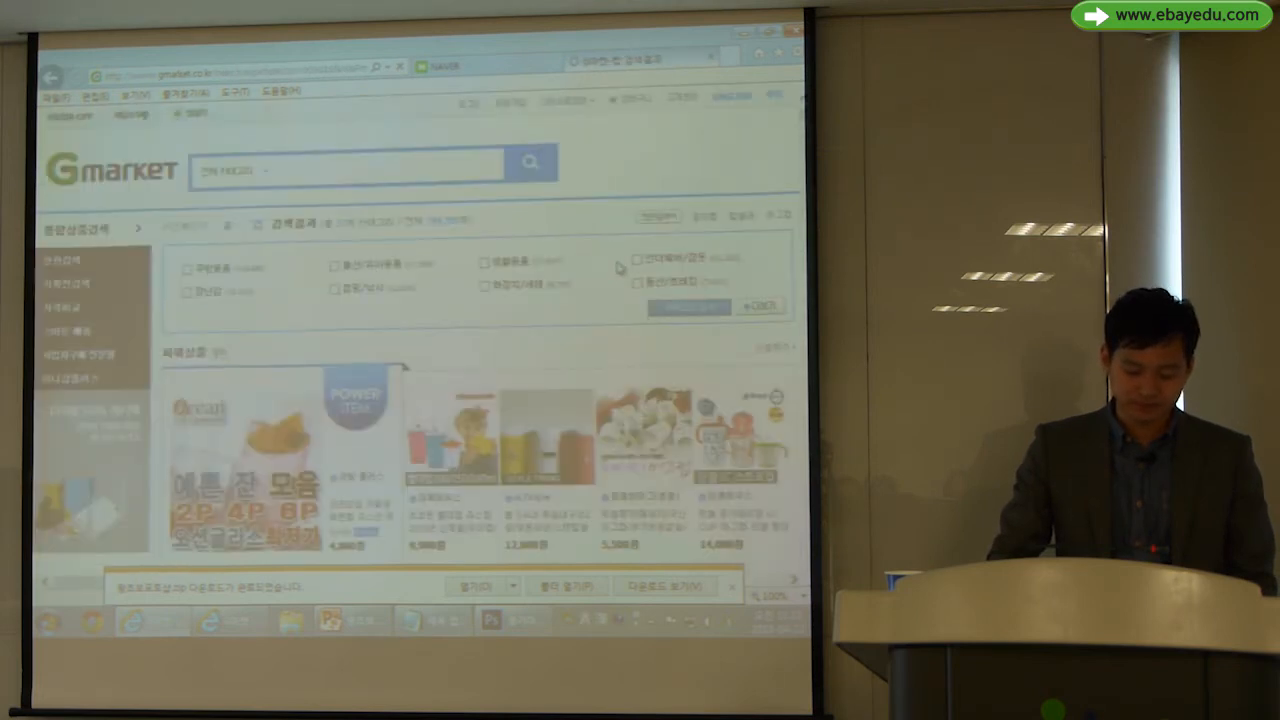
scroll(620, 263, down, 3)
scroll(420, 330, down, 5)
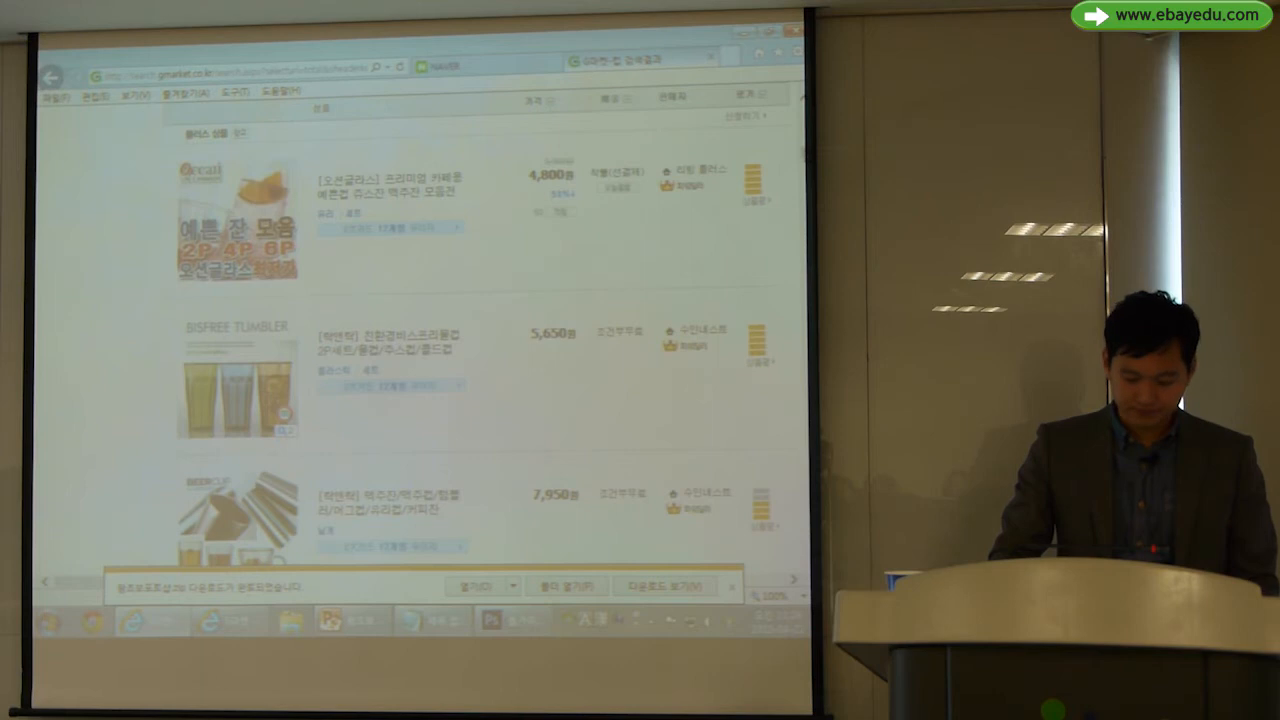
scroll(420, 330, down, 10)
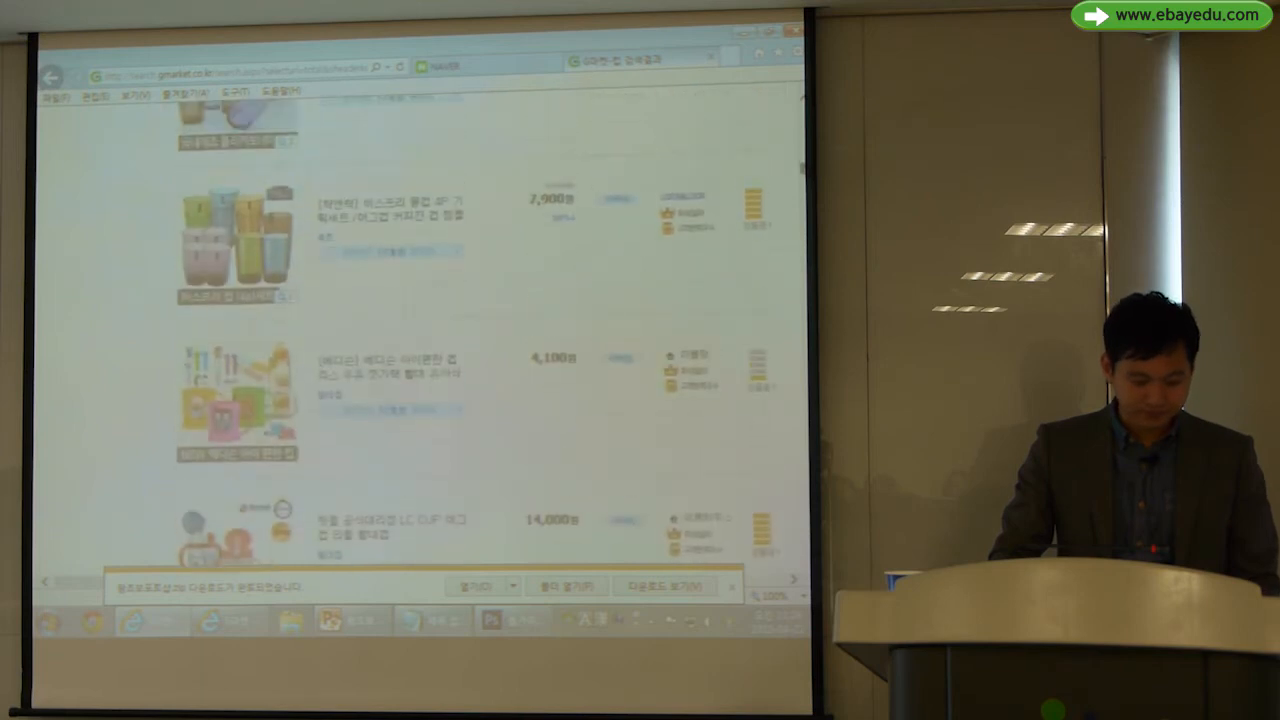
scroll(420, 330, down, 6)
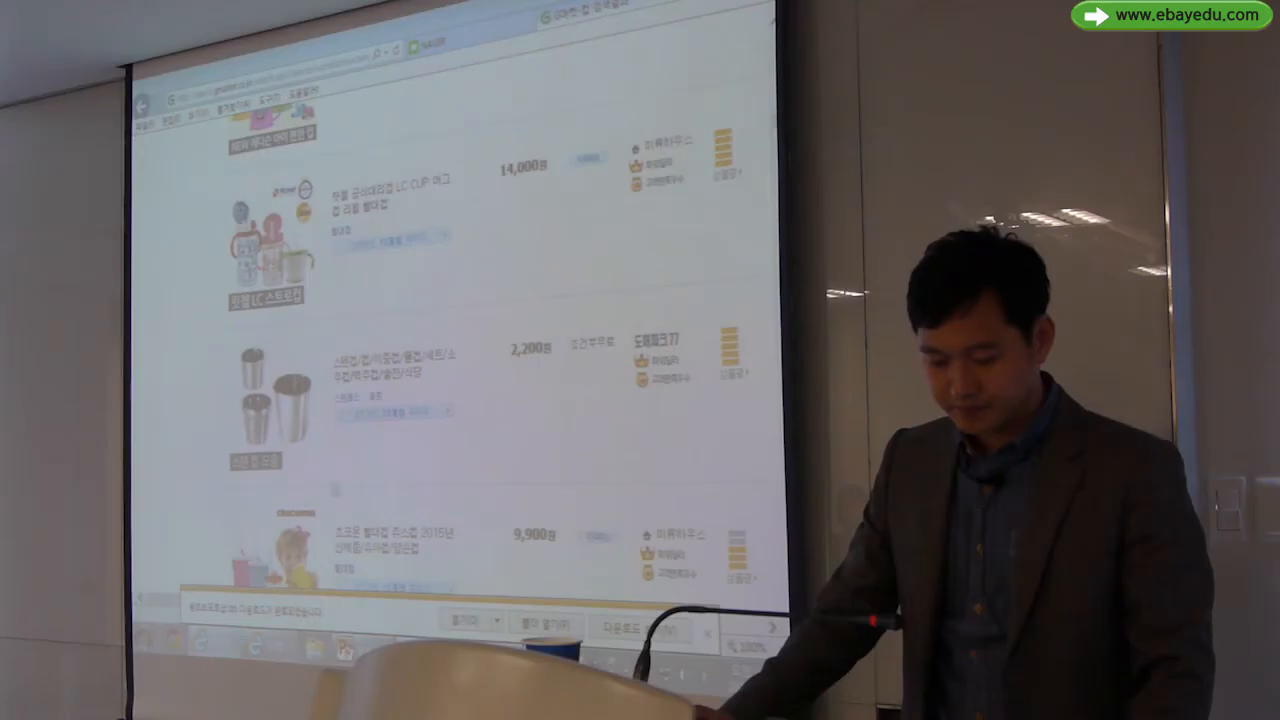
key(super+plus)
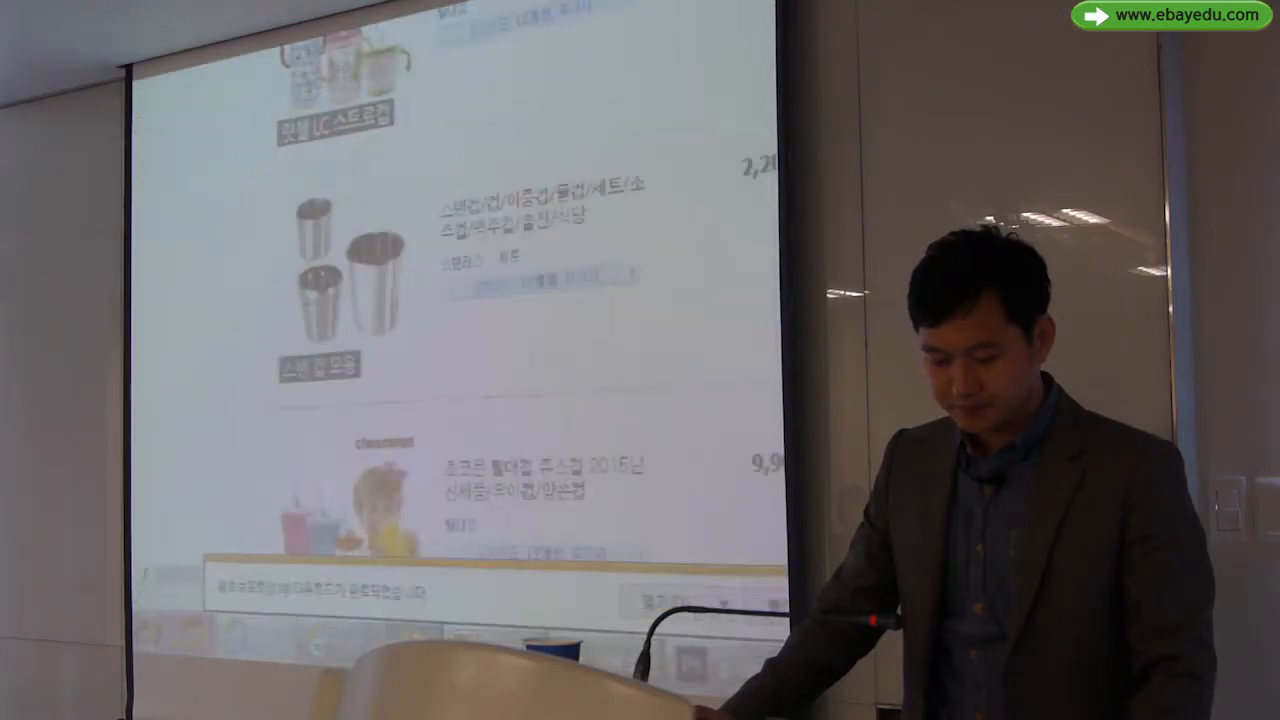
drag(228, 162, 426, 454)
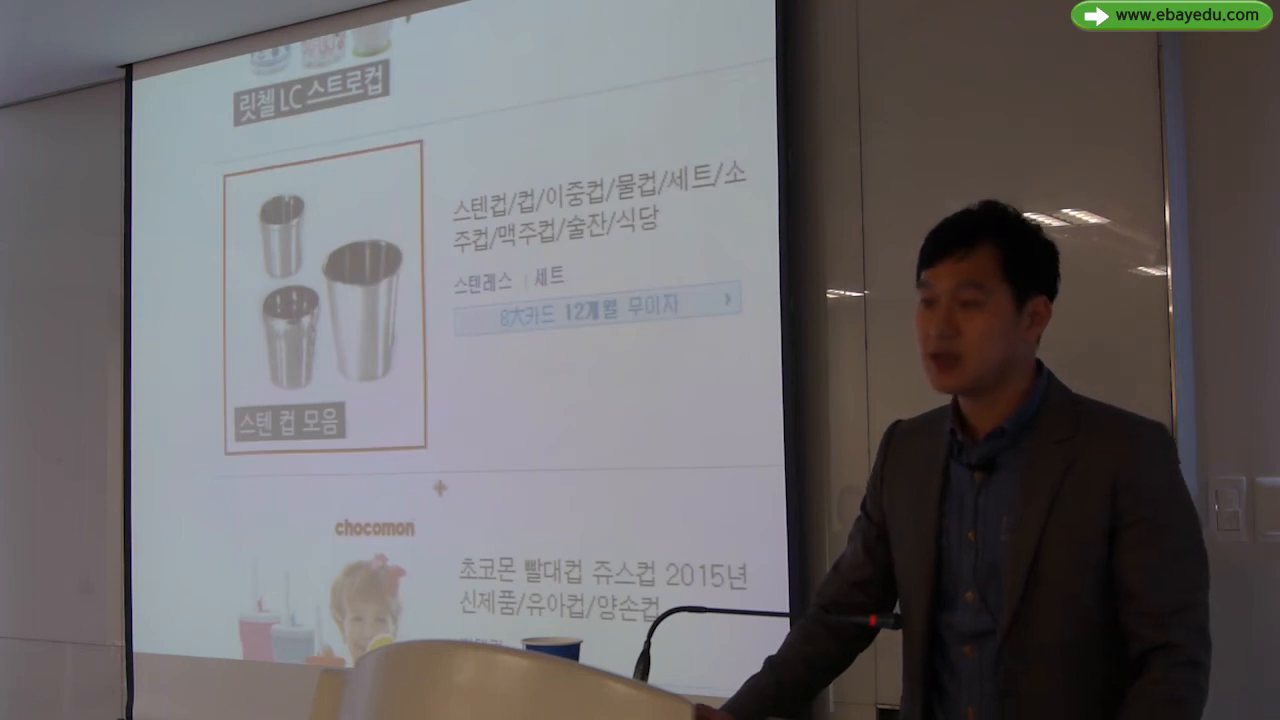
key(Escape)
scroll(355, 416, down, 5)
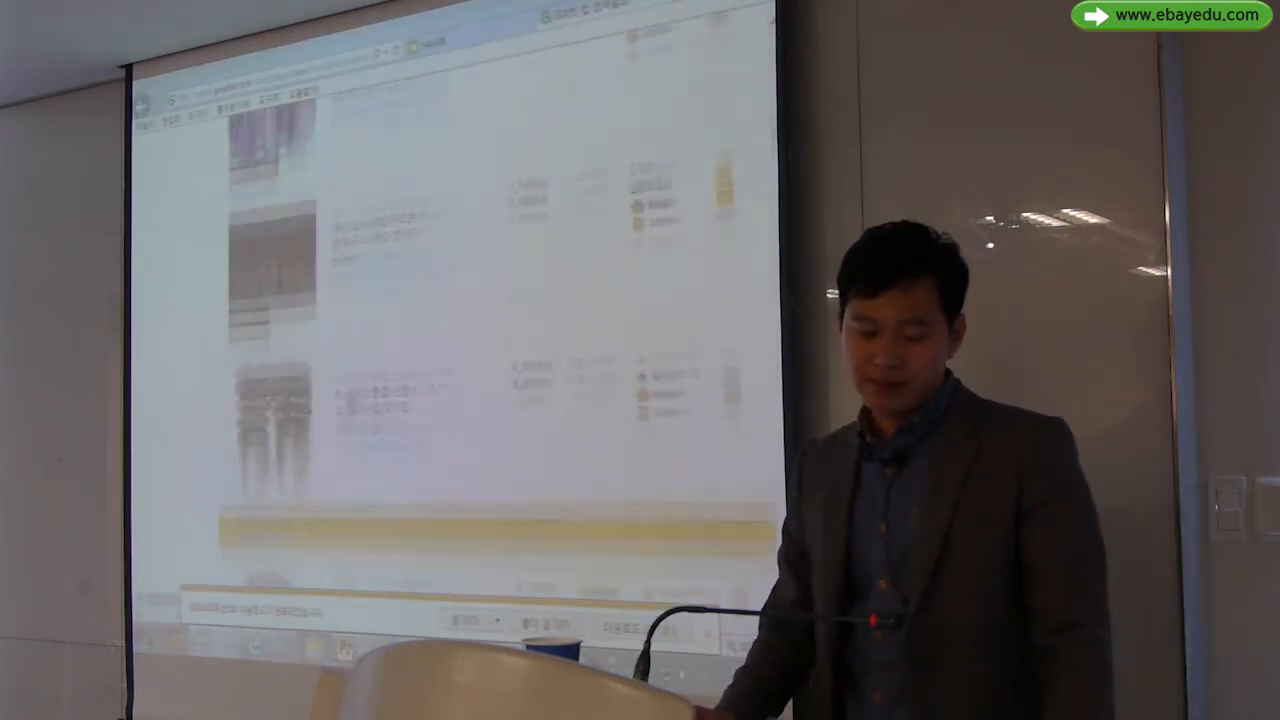
Examine the 뽀로로 mug and 농심 noodle listings up close, marking the product images and the blank background around the mug.
key(super+plus)
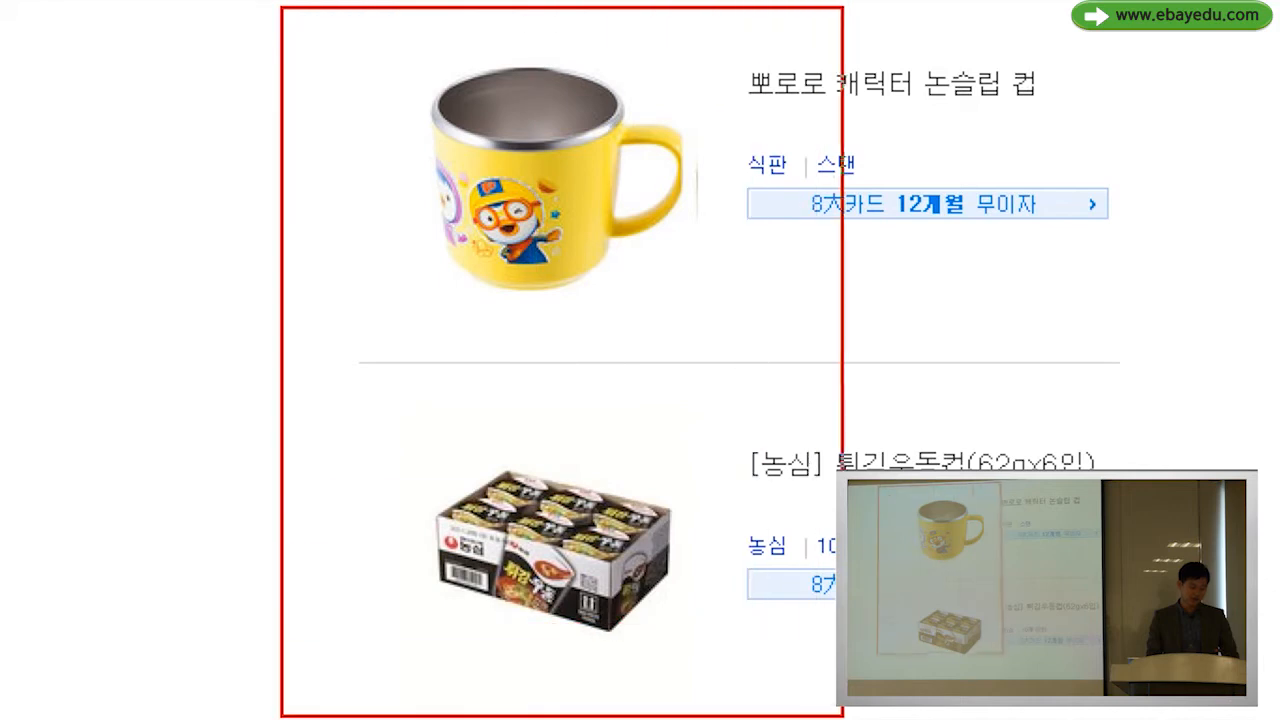
drag(842, 715, 856, 715)
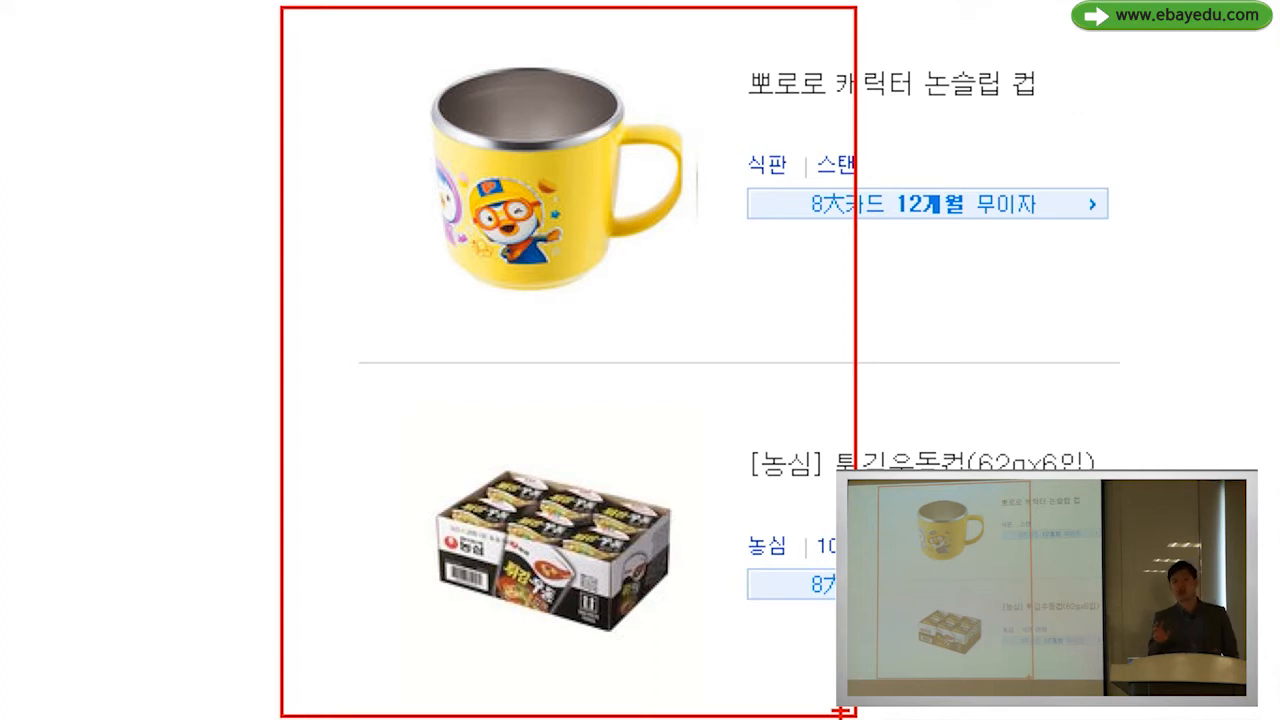
drag(335, 62, 432, 225)
drag(486, 276, 708, 397)
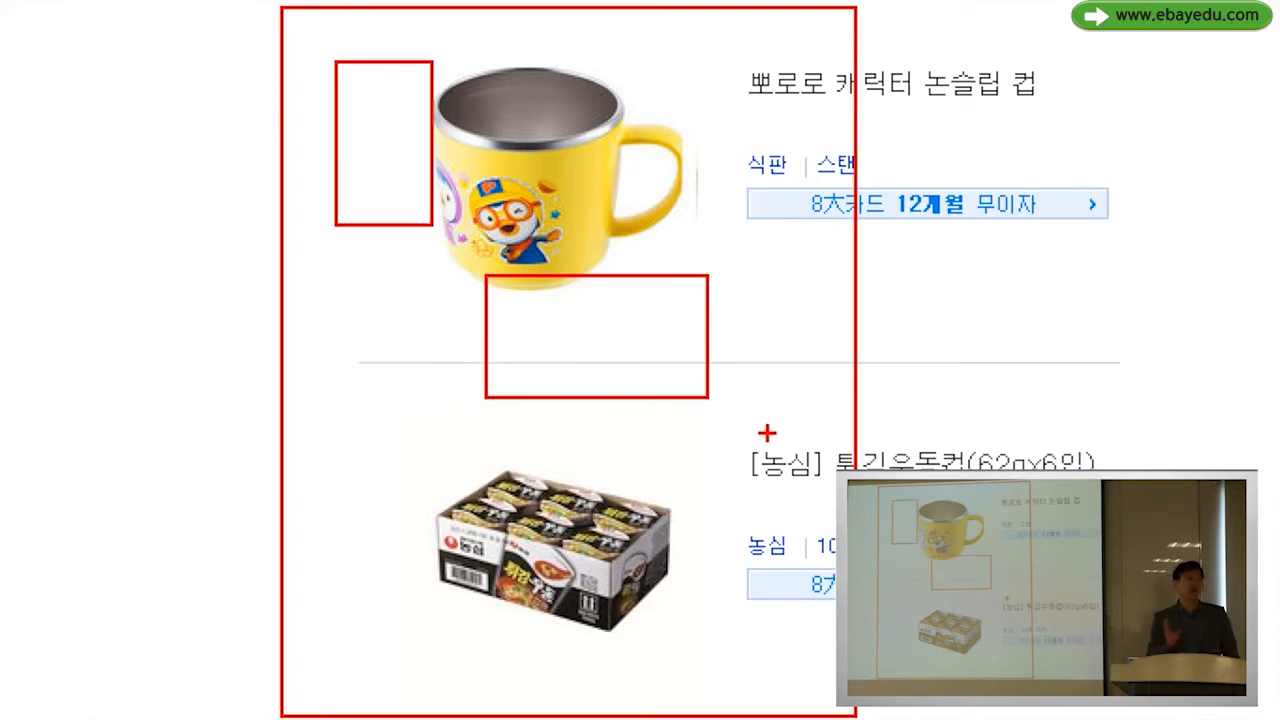
key(Escape)
Switch to Photoshop with 올가미도구.jpg and show the available marquee tool variants.
click(755, 700)
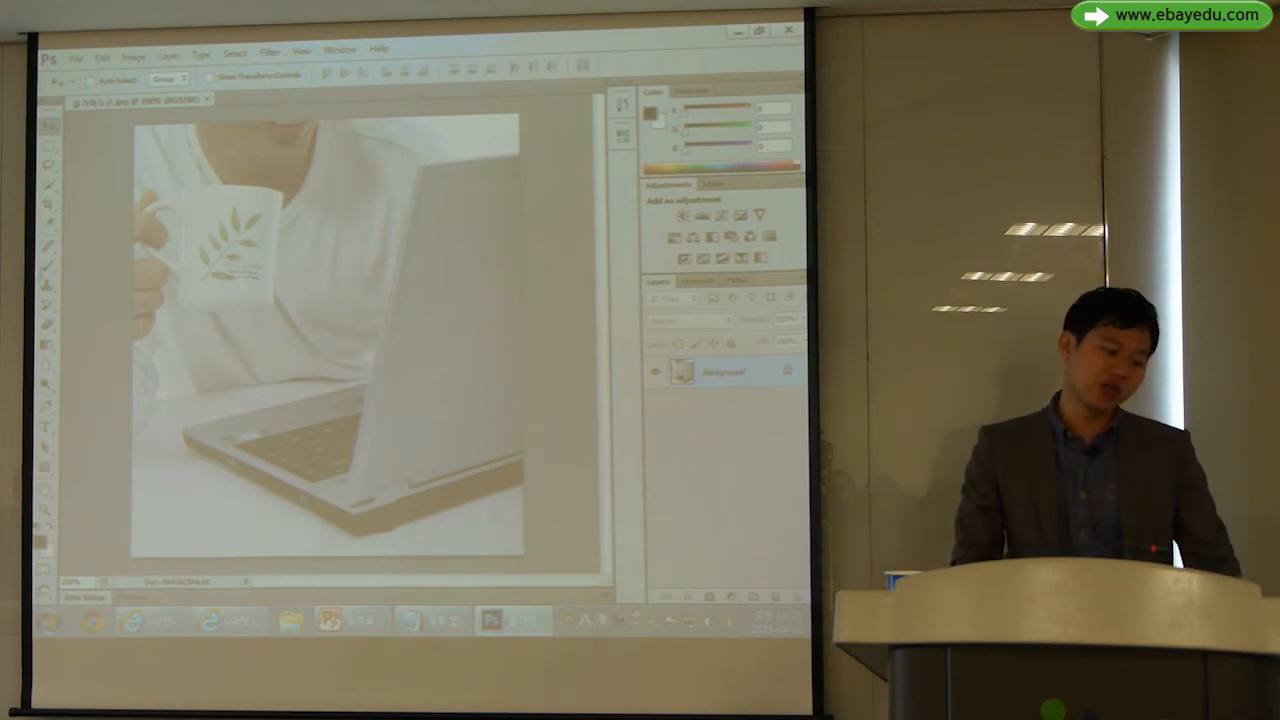
key(ctrl+1)
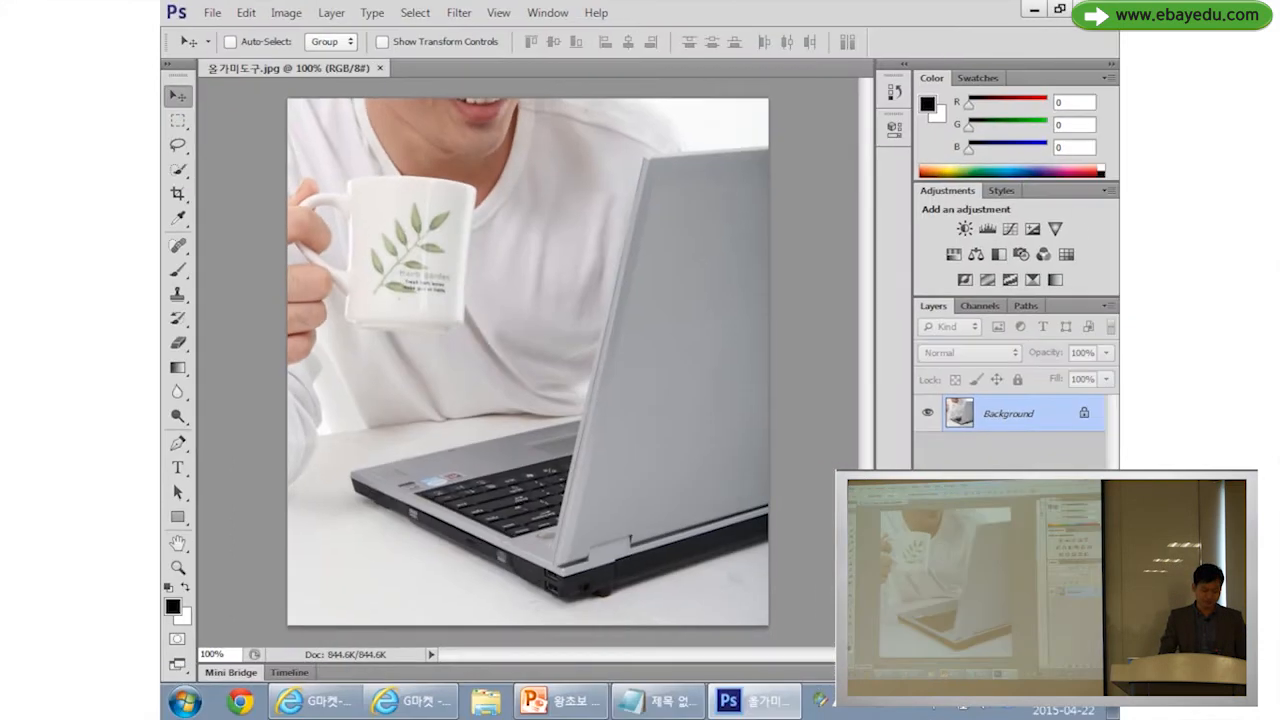
click(196, 146)
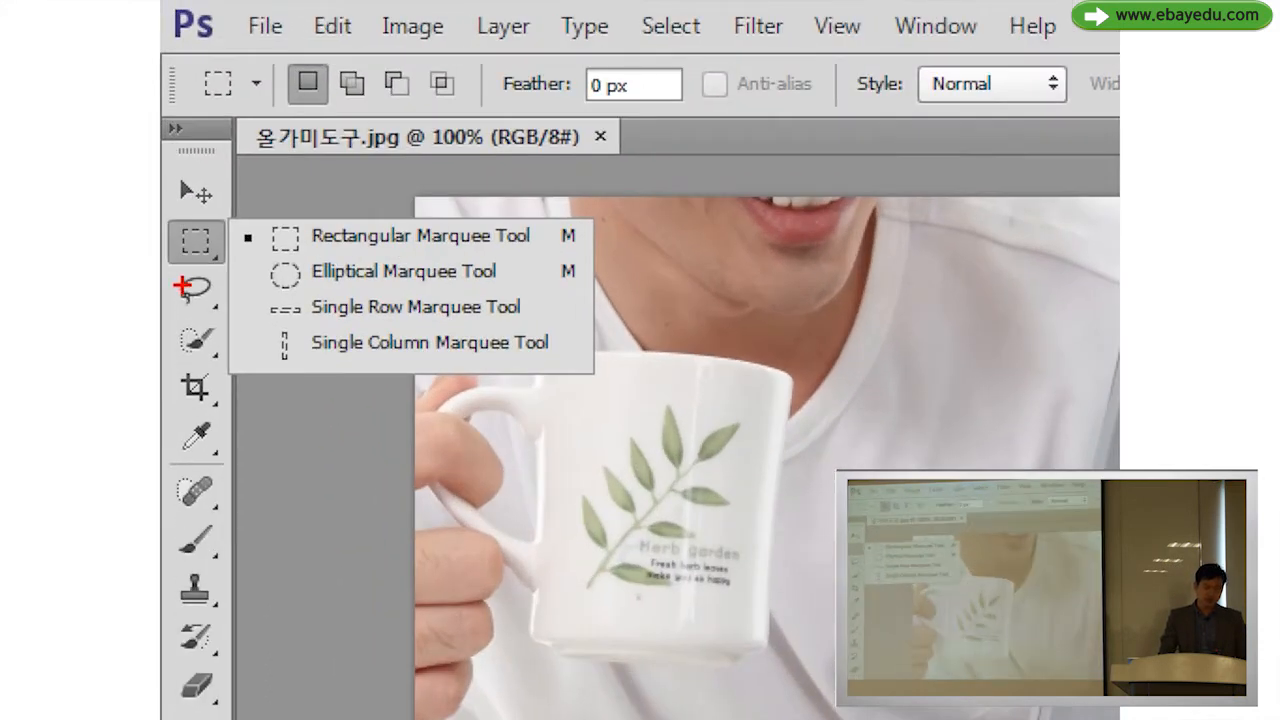
drag(223, 227, 598, 372)
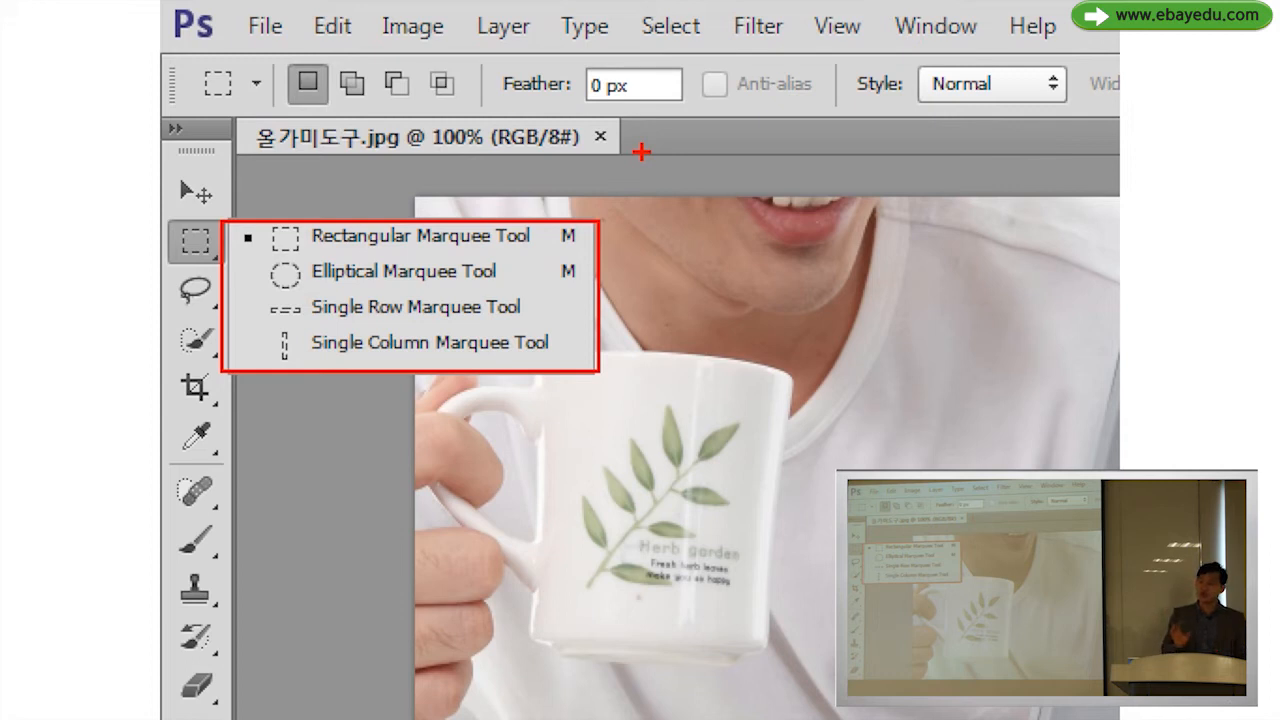
key(Escape)
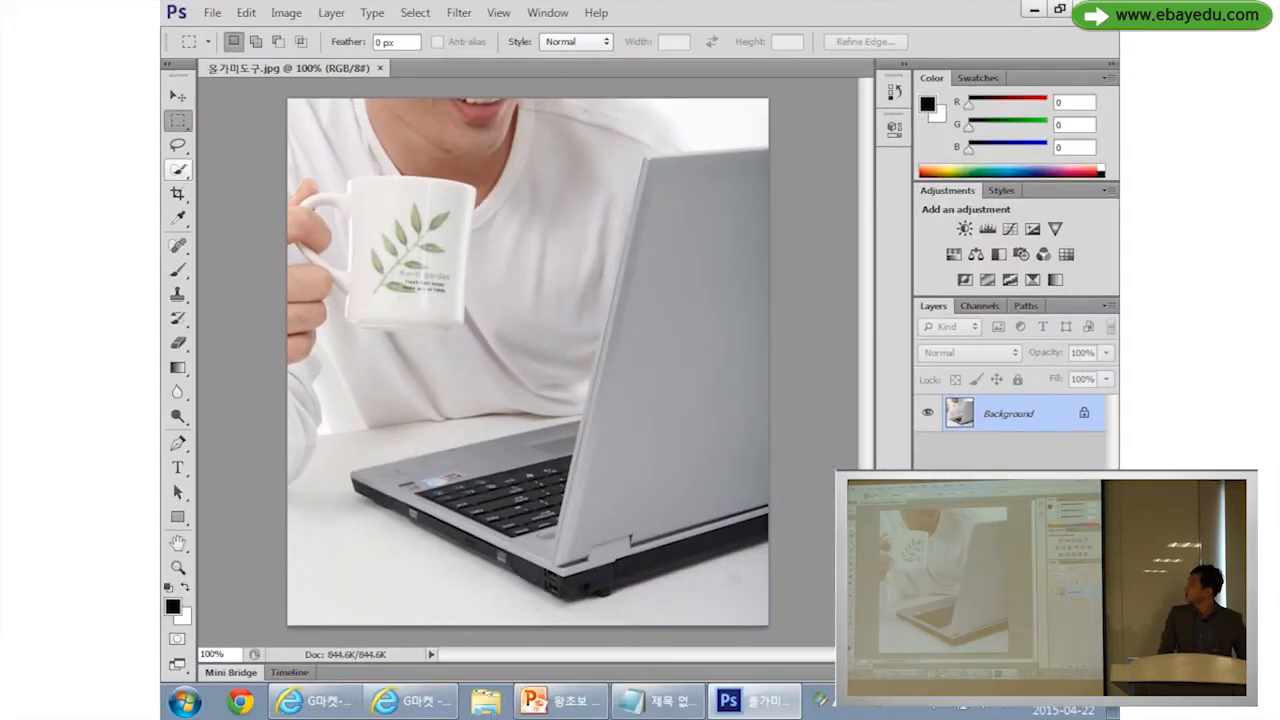
Try the freehand Lasso Tool with one loose selection across the mug and shirt and another around the laptop, clearing each.
click(172, 142)
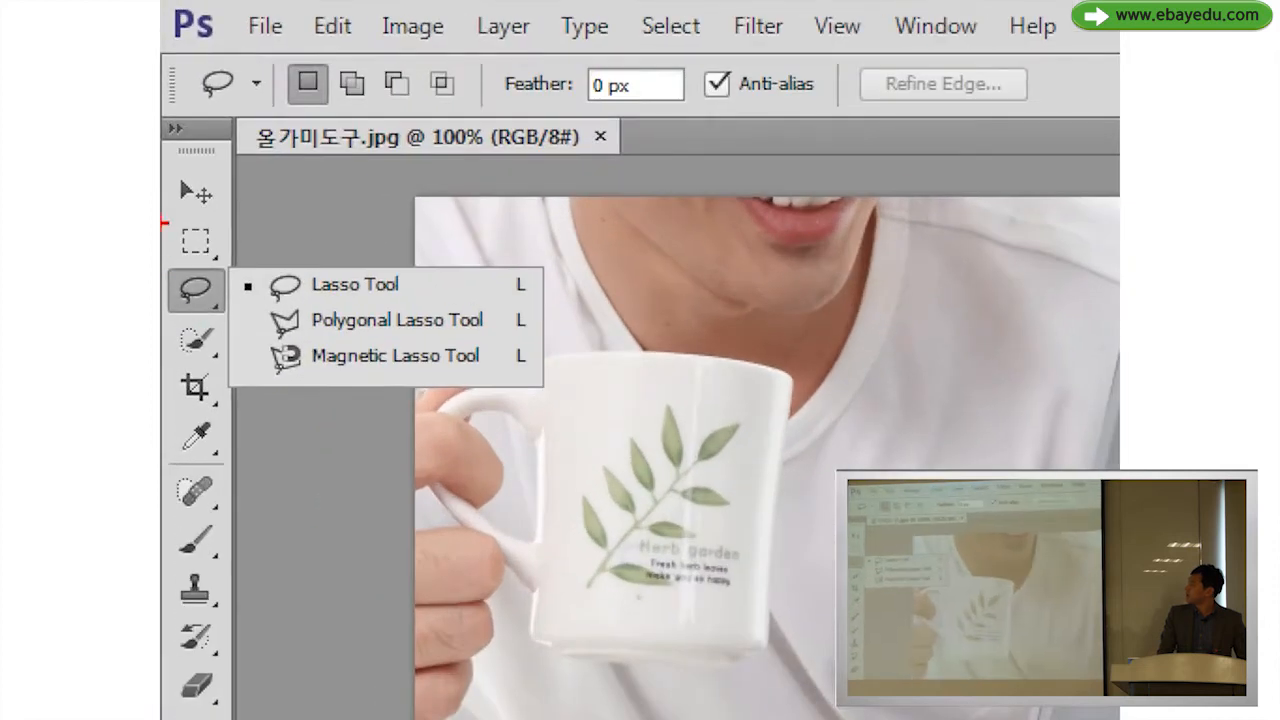
mouse_move(167, 262)
mouse_down()
mouse_move(400, 376)
mouse_move(568, 405)
mouse_up()
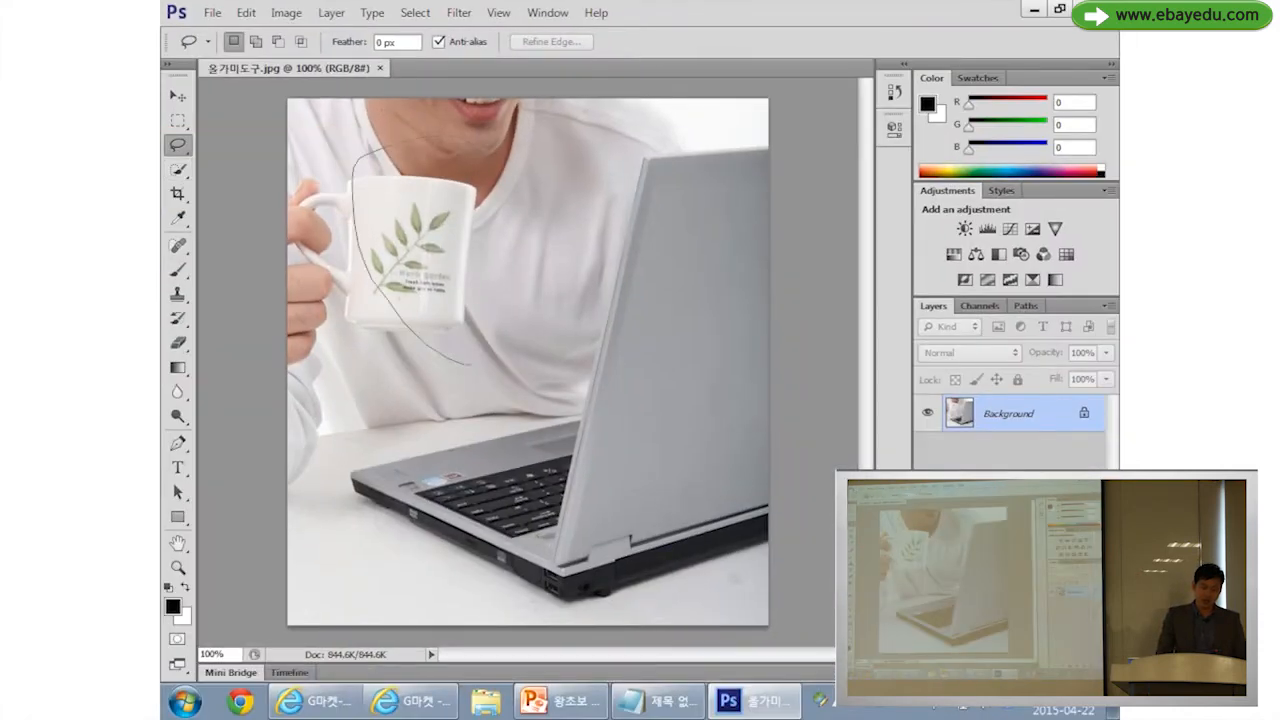
drag(463, 362, 452, 360)
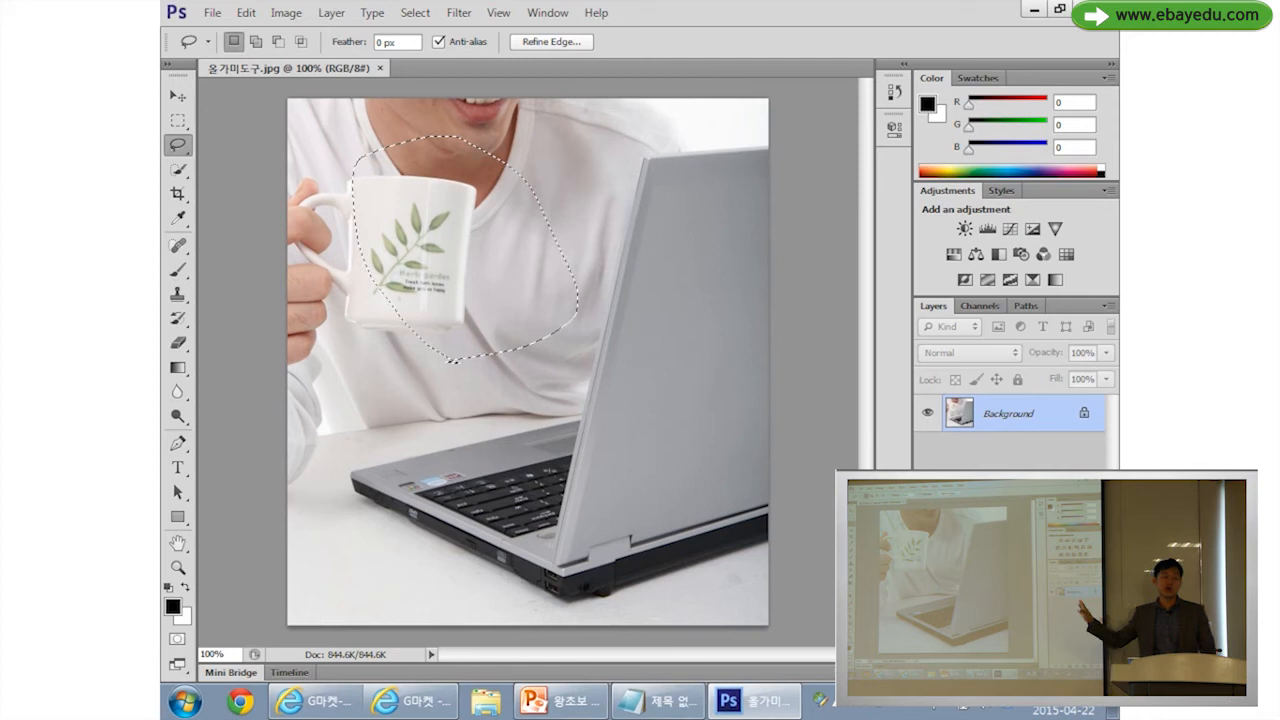
key(ctrl+d)
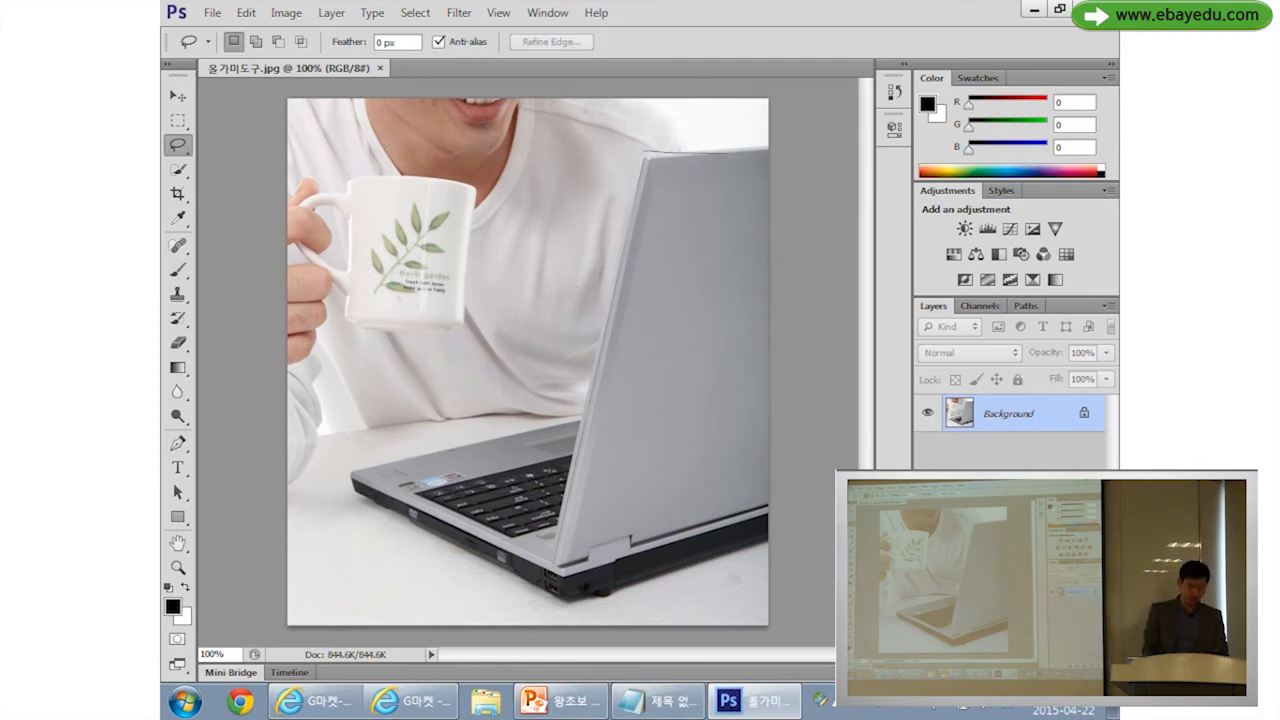
drag(675, 225, 646, 150)
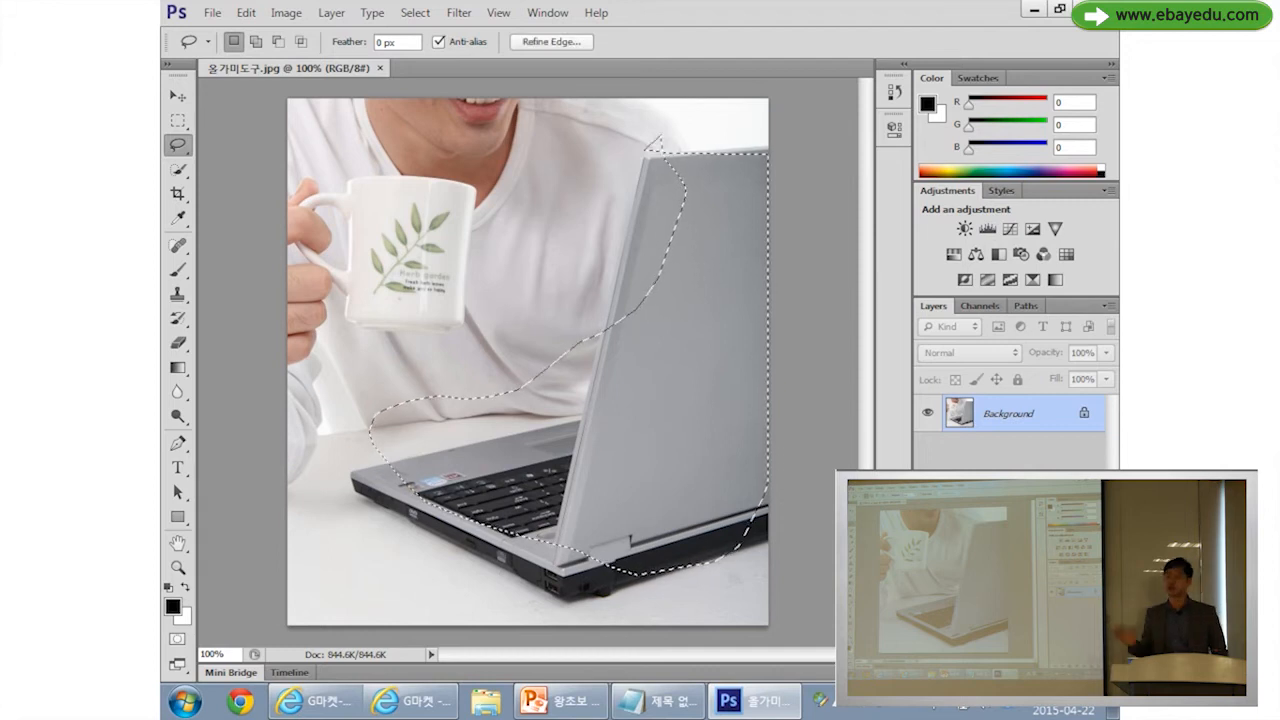
key(ctrl+d)
Switch to the Polygonal Lasso Tool and point out the upper corners of the laptop lid as anchor points.
click(178, 145)
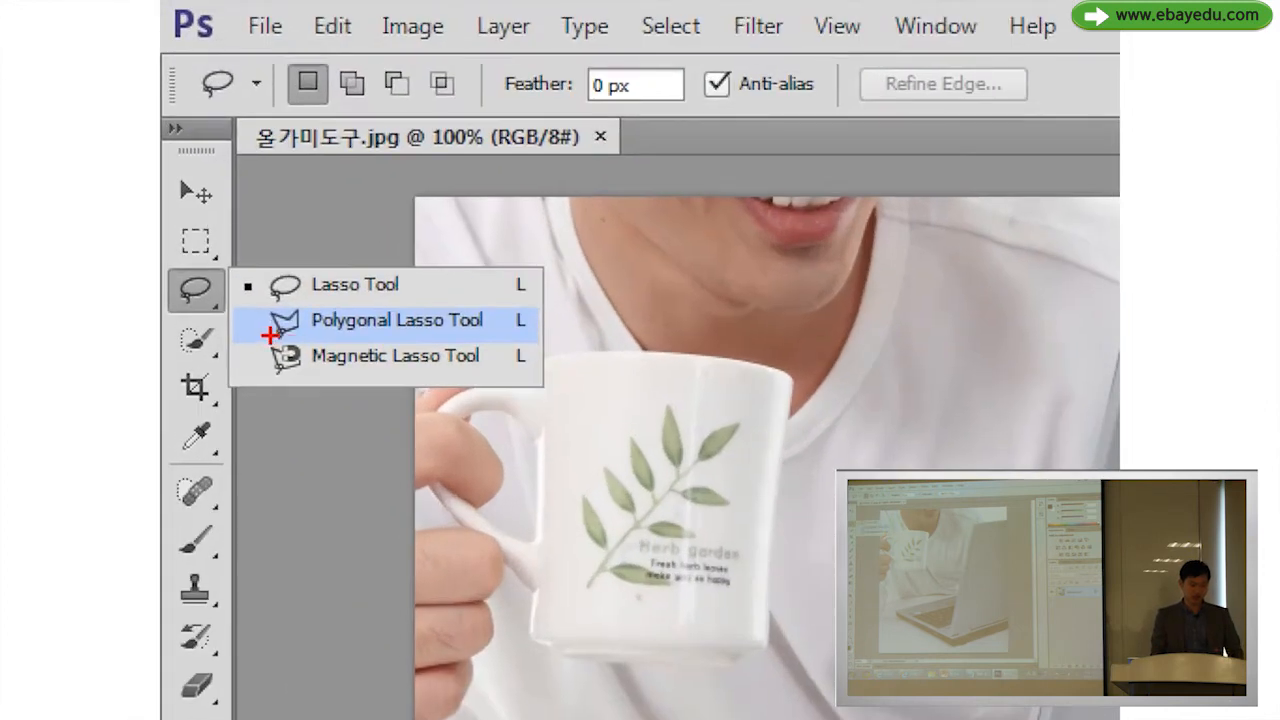
drag(252, 308, 560, 340)
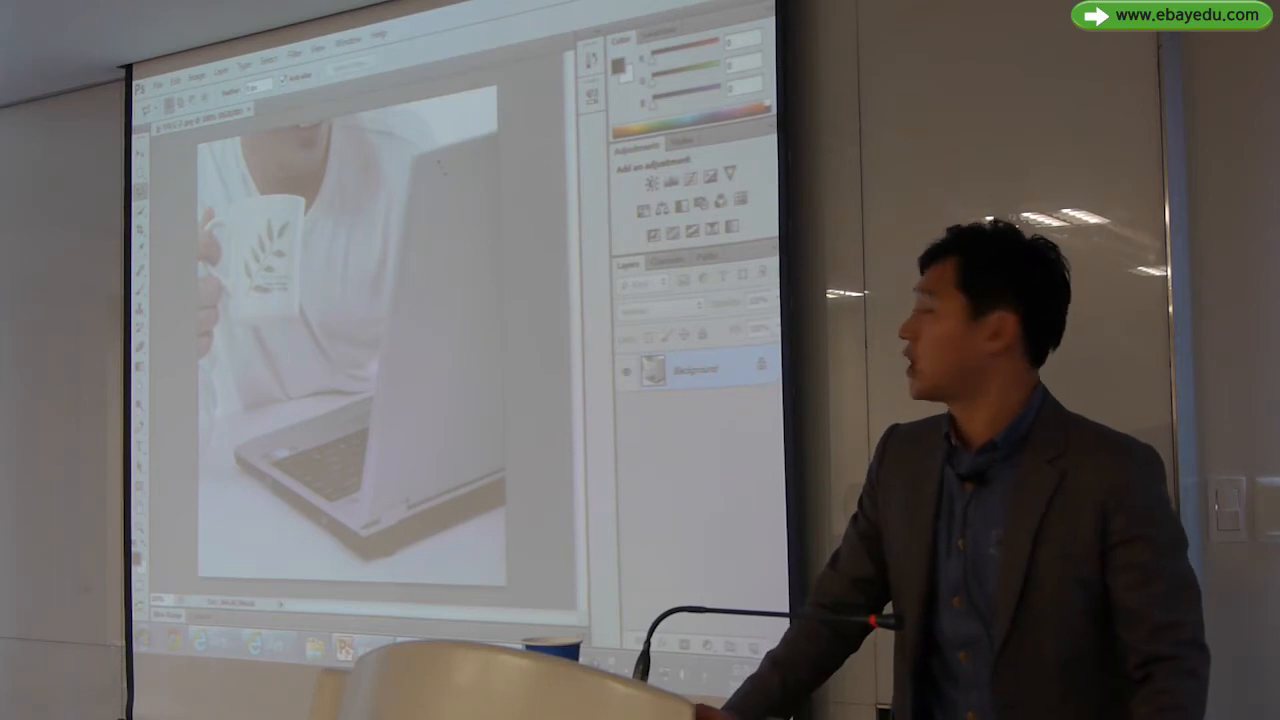
key(ctrl+1)
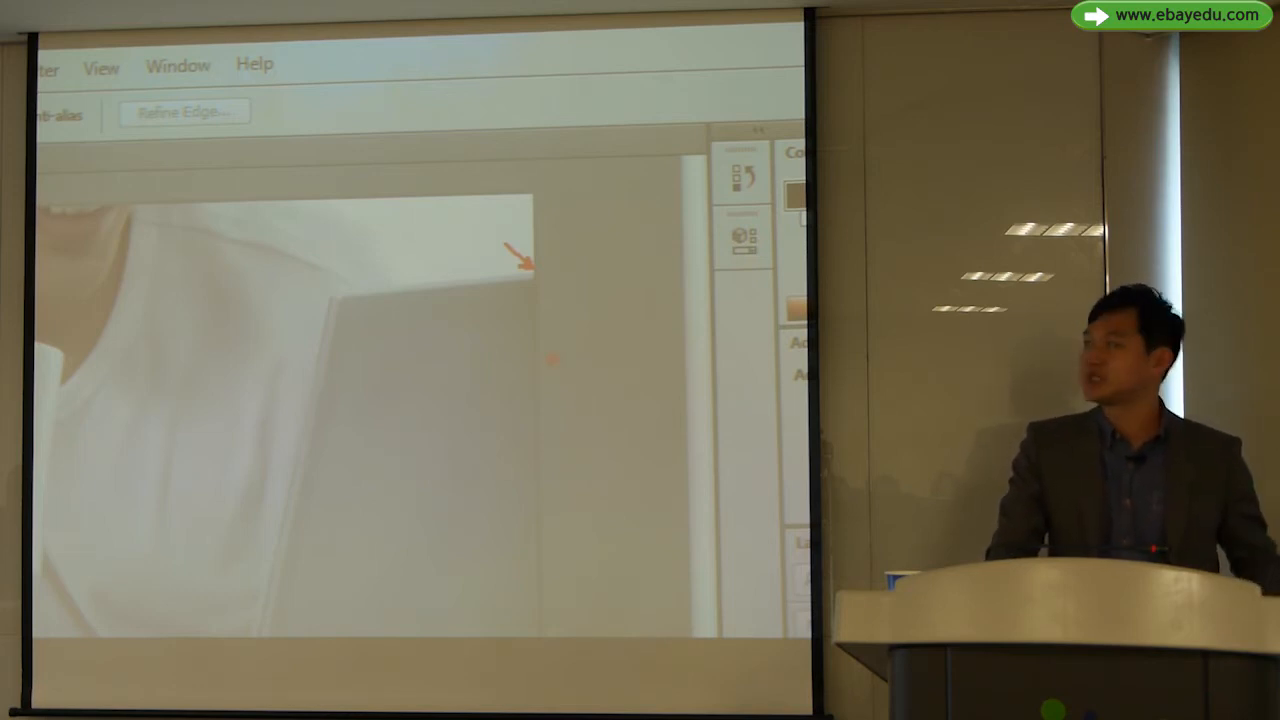
key(Escape)
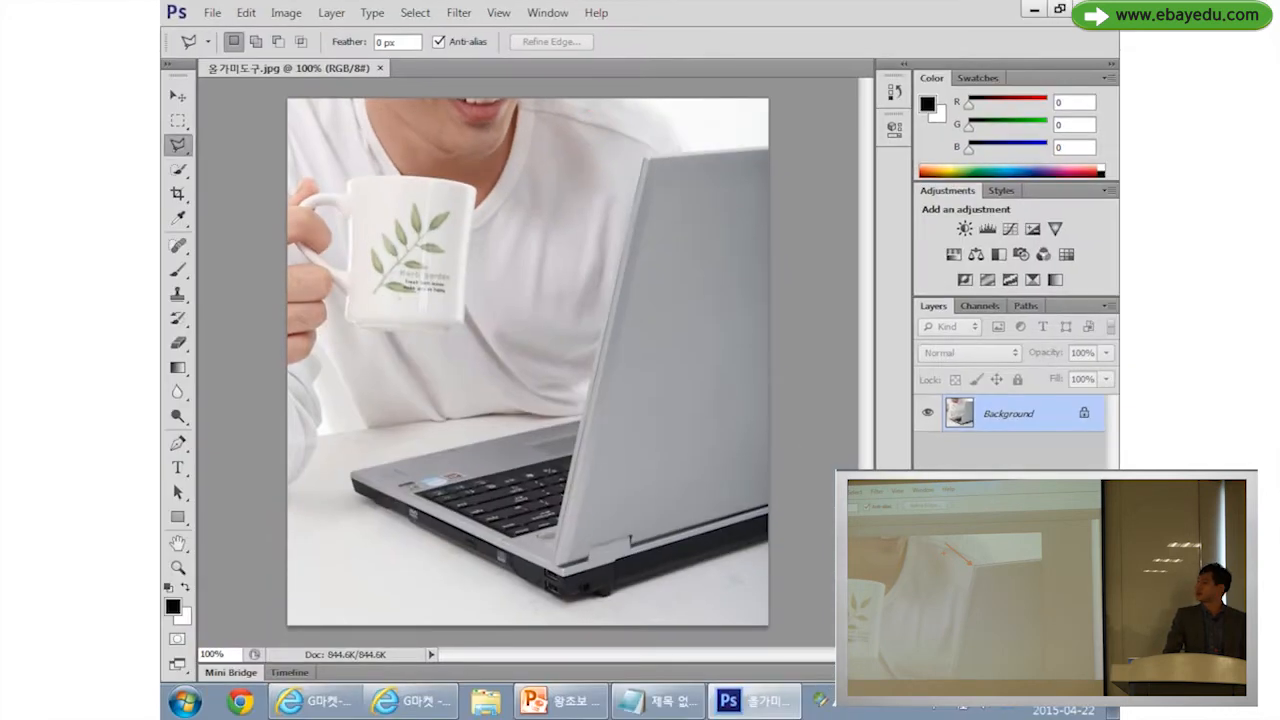
Try partial polygonal selections along the laptop lid's upper edges and the keyboard base's rear edge, clearing each.
click(649, 157)
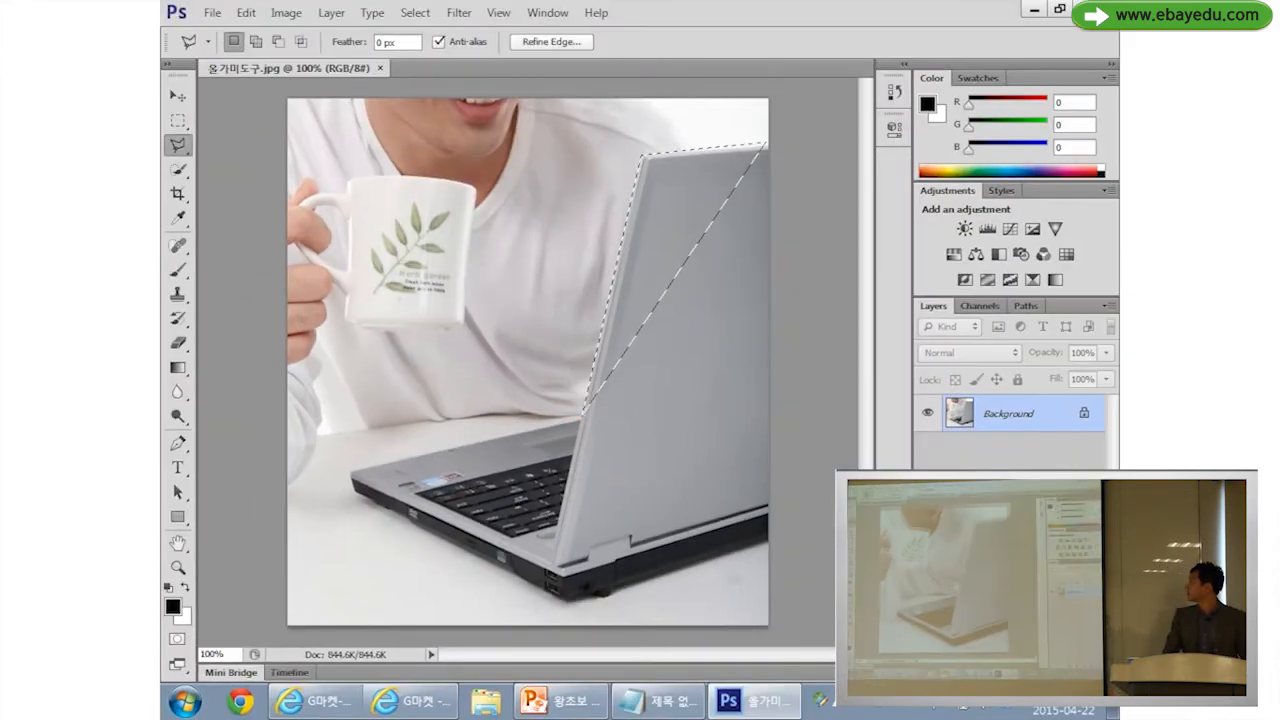
key(ctrl+d)
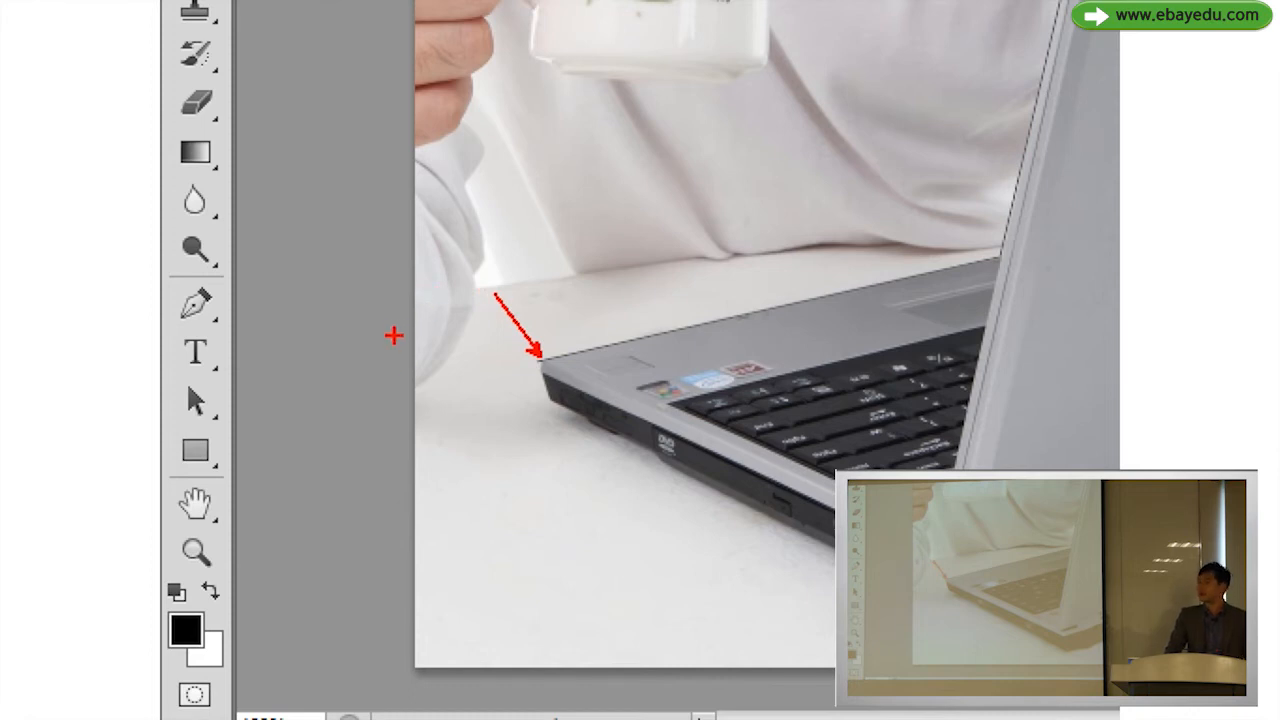
drag(490, 409, 443, 418)
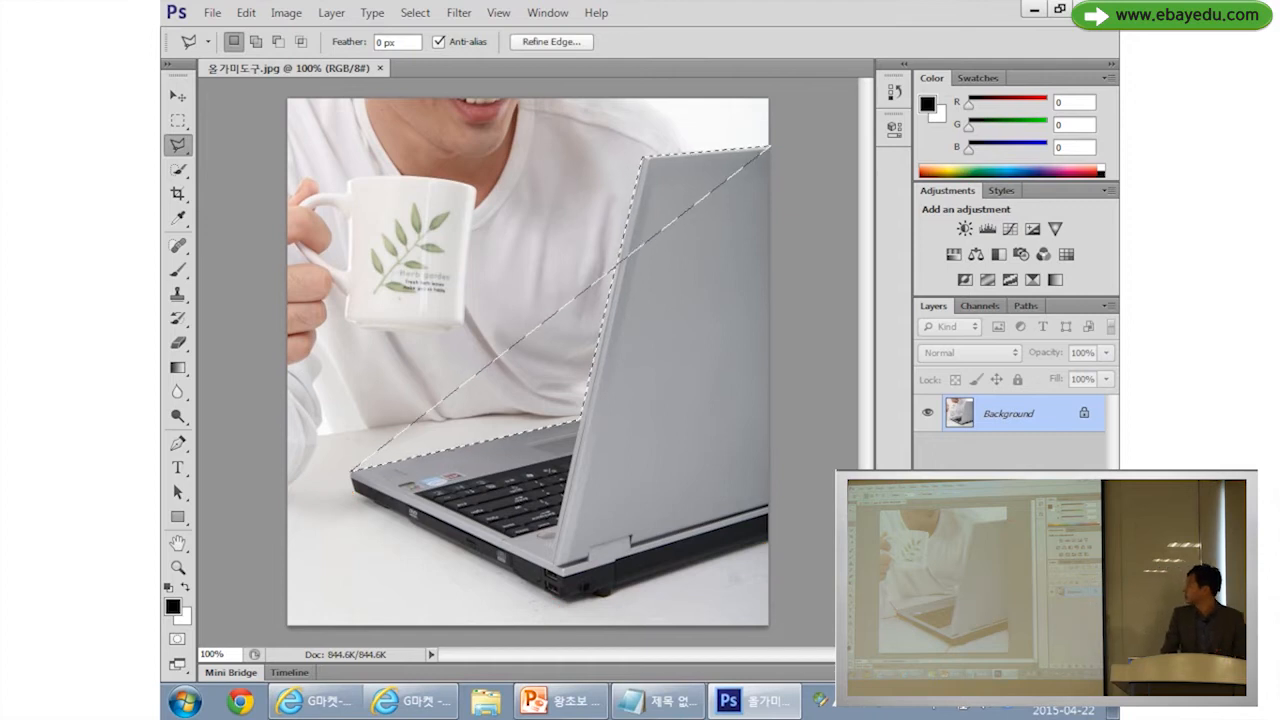
key(ctrl+d)
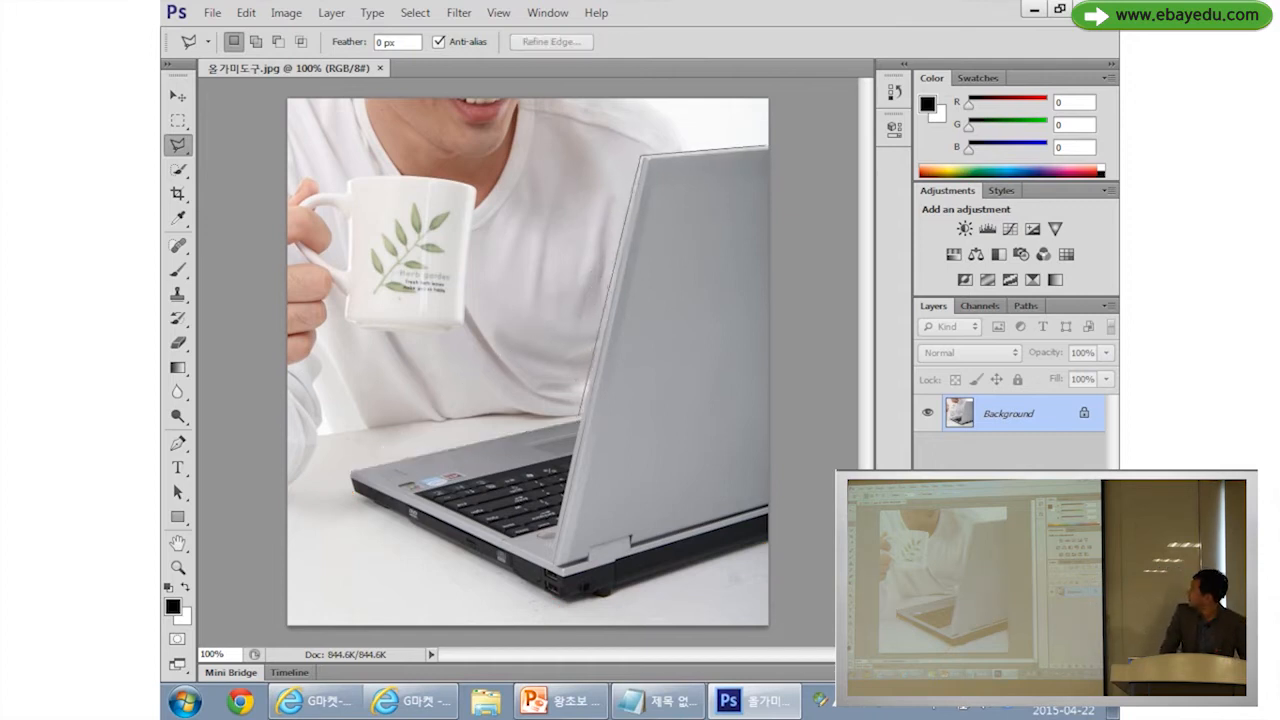
Trace the laptop's full outline with the Polygonal Lasso, around the keyboard base and lid, and close it at the starting corner.
click(580, 416)
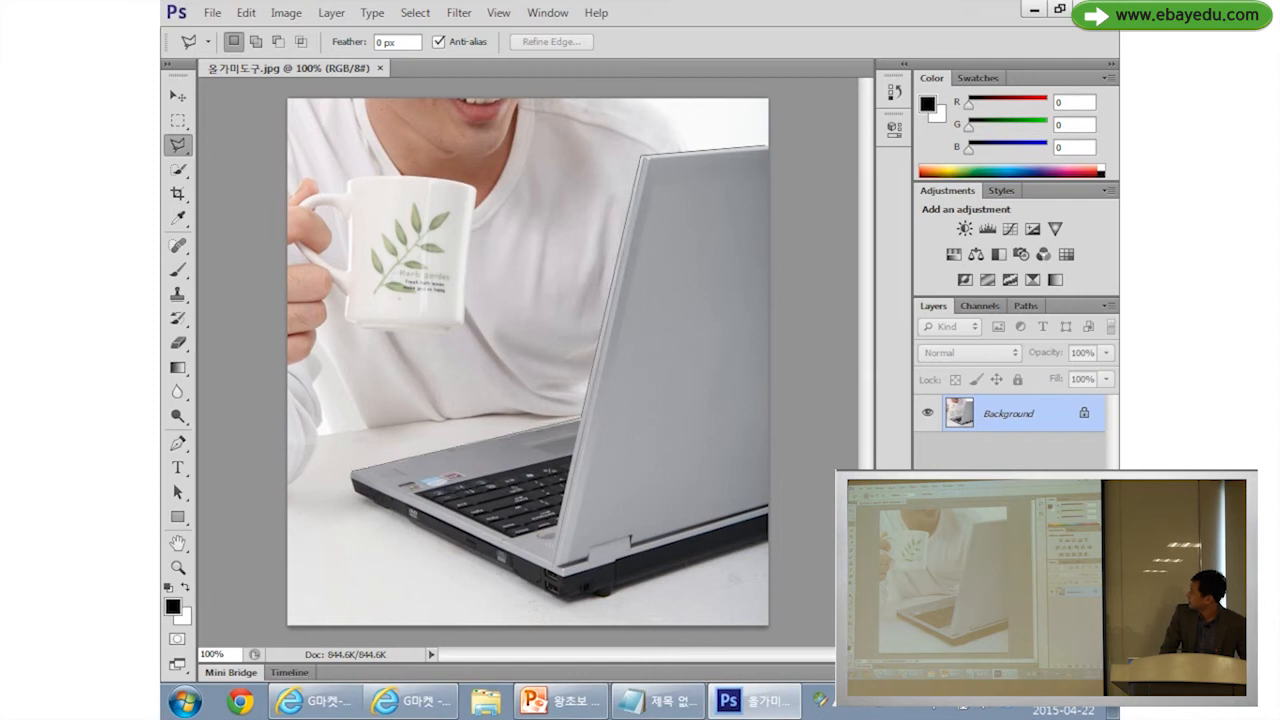
click(355, 490)
click(566, 598)
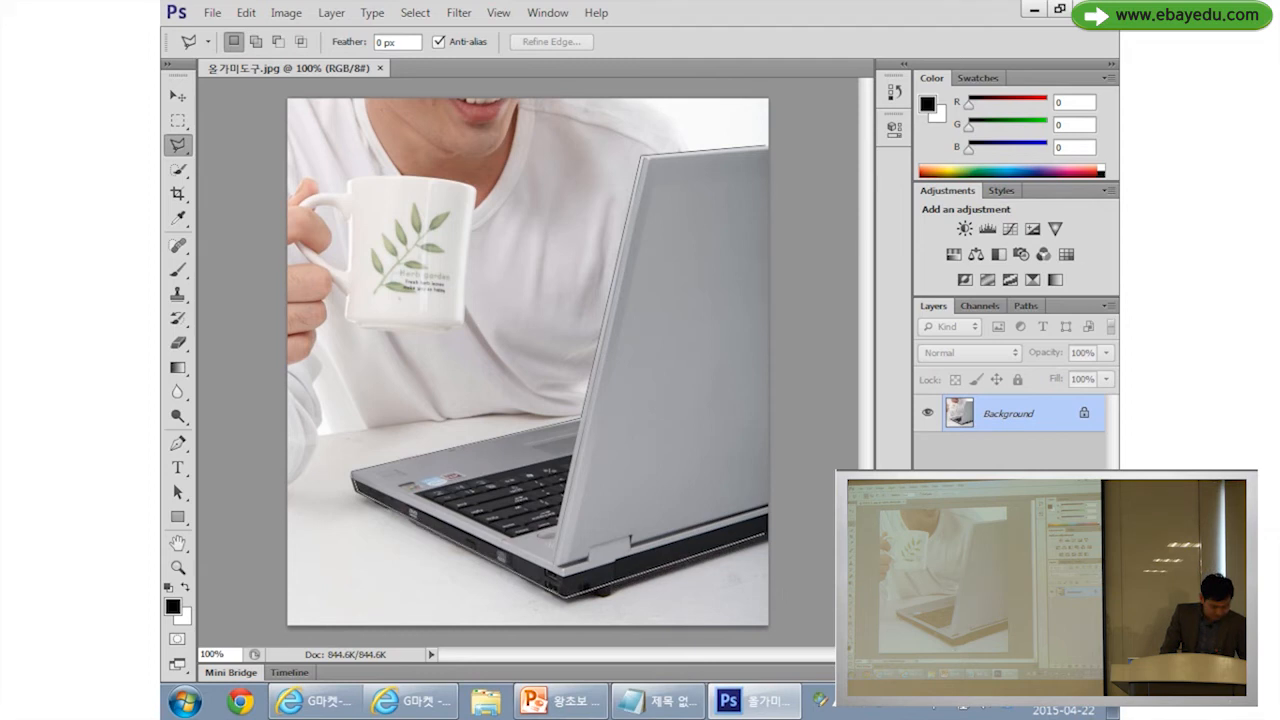
click(767, 514)
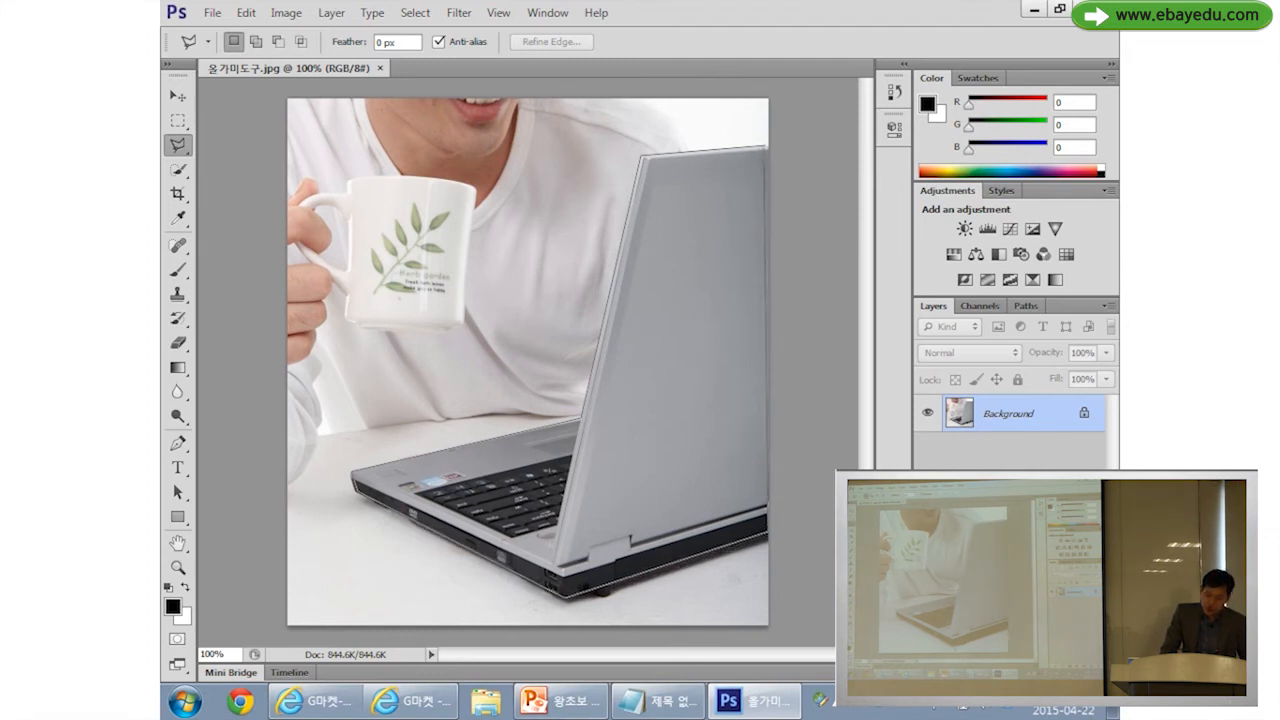
click(764, 147)
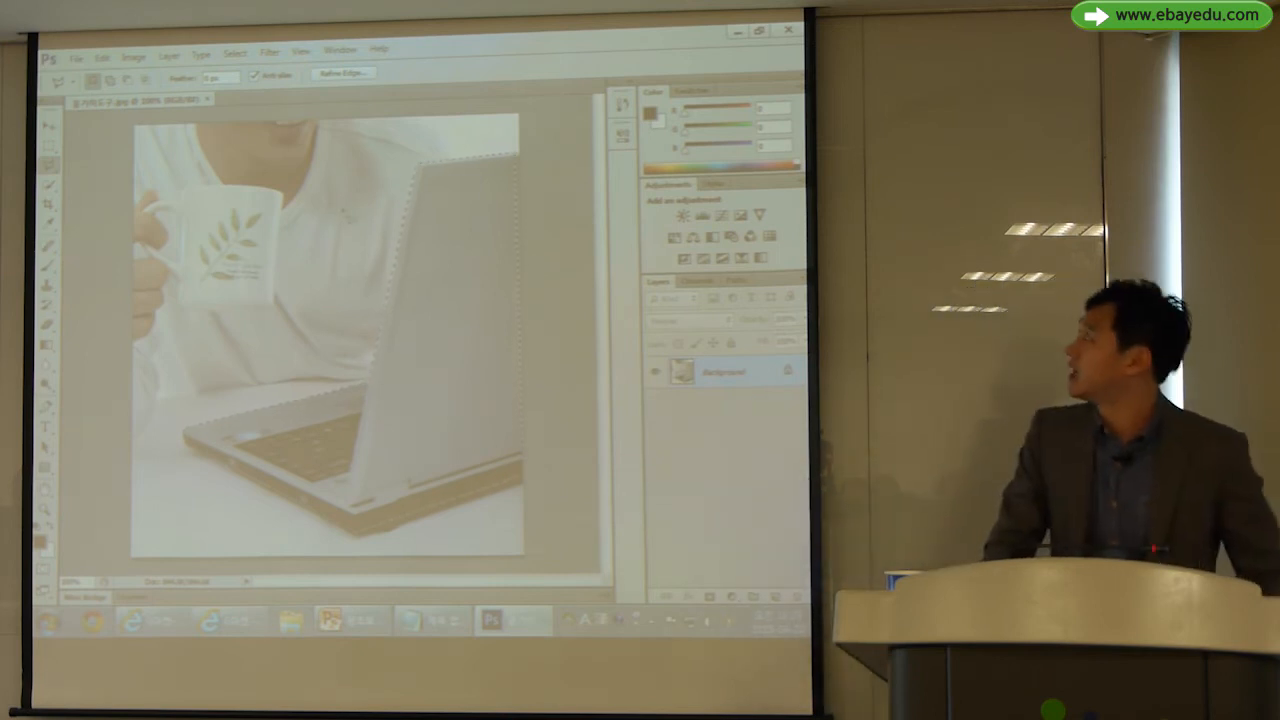
Deselect the laptop outline.
key(ctrl+1)
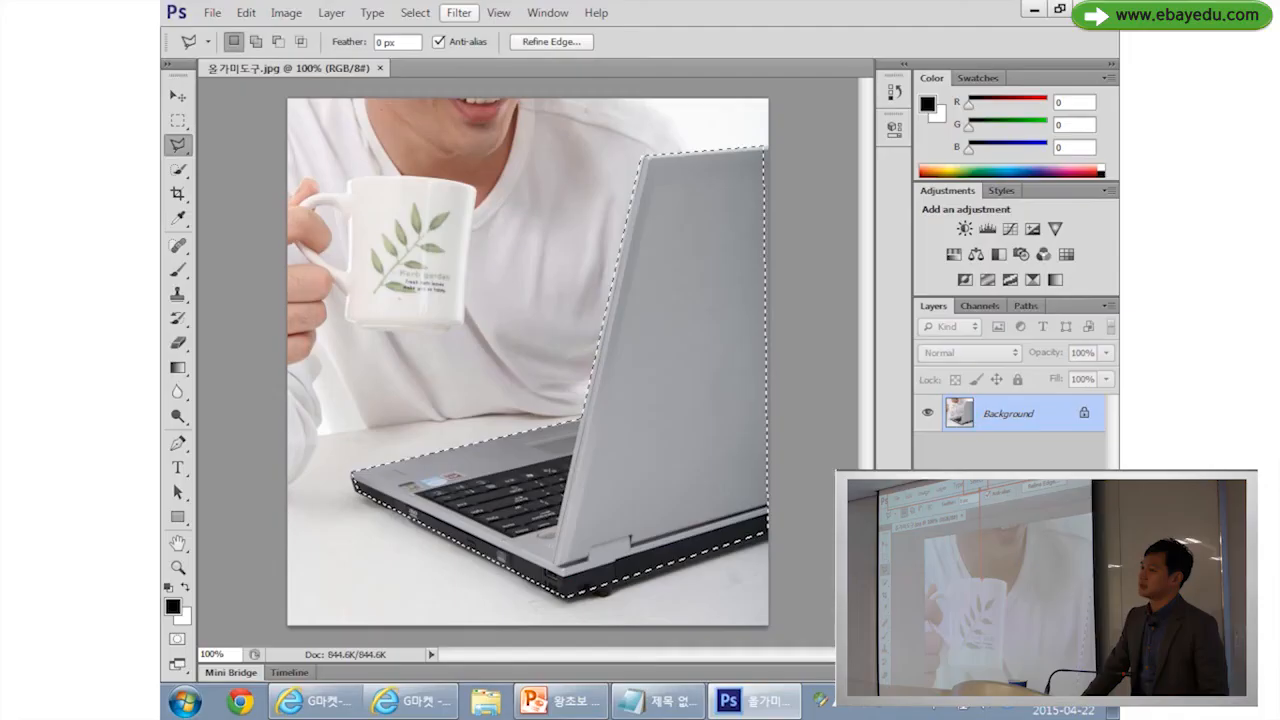
click(415, 12)
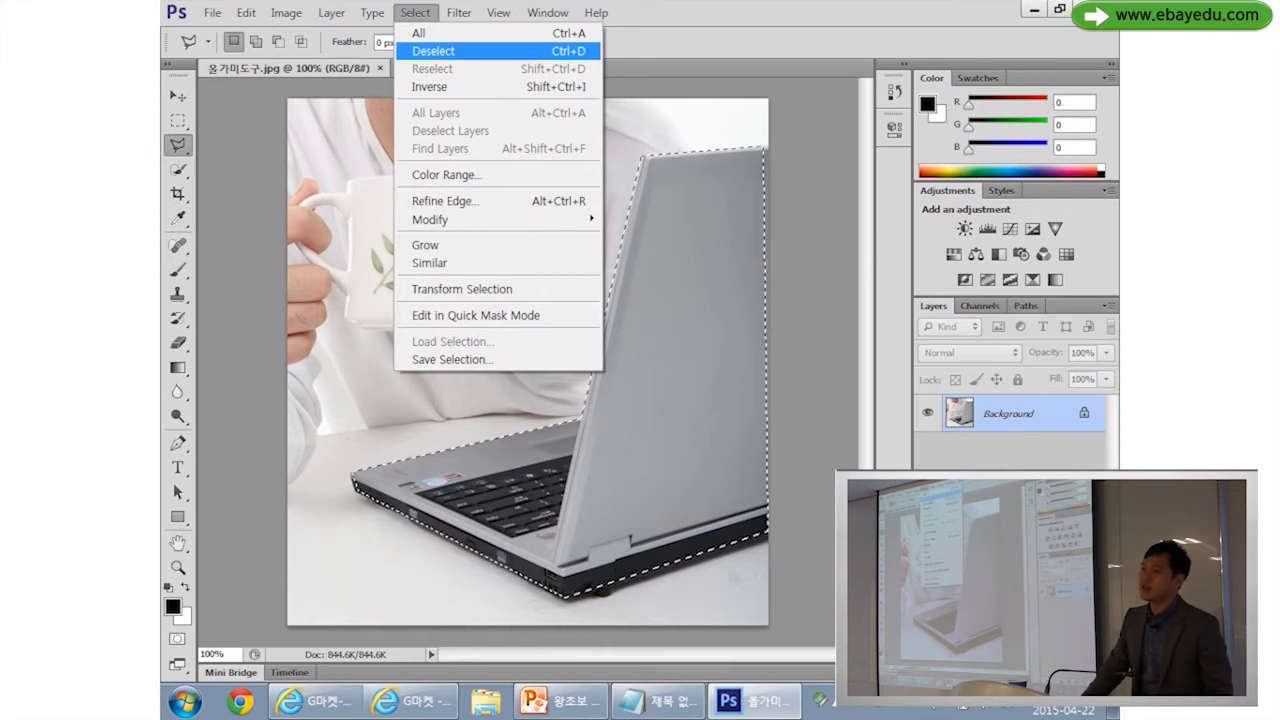
click(433, 51)
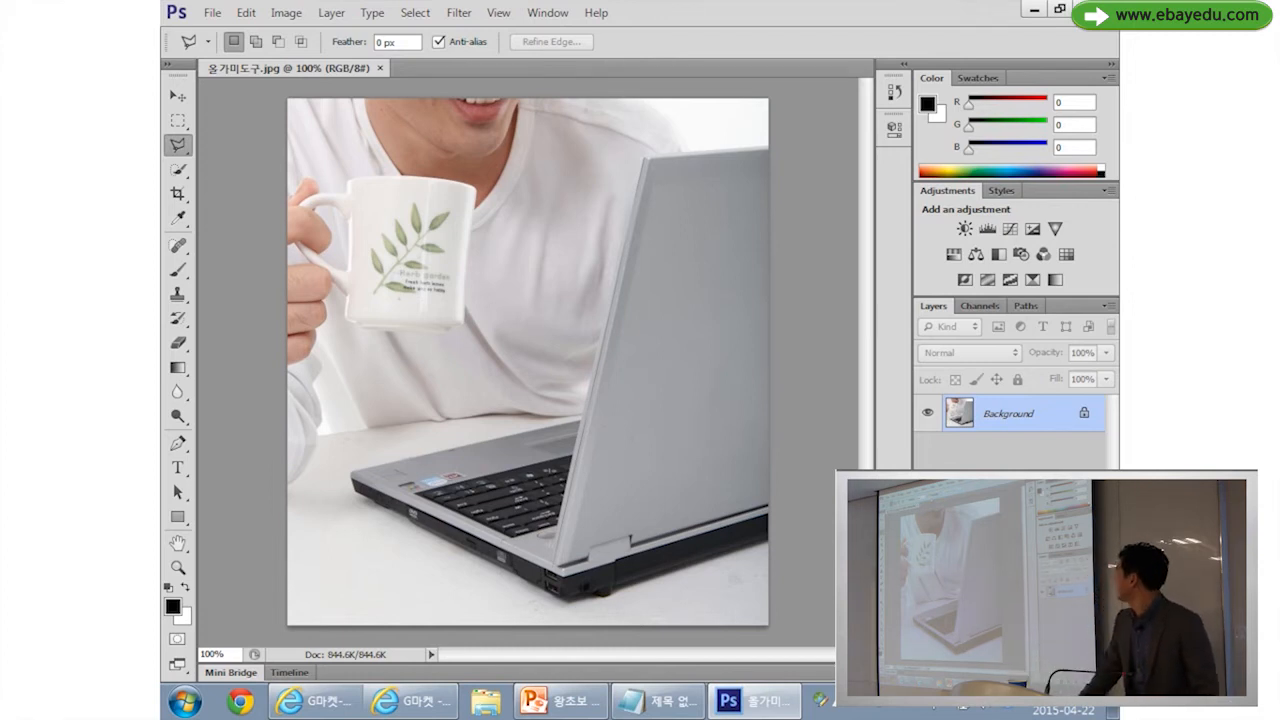
Retrace the laptop's lid and keyboard base with the Polygonal Lasso and close the outline into a selection.
click(642, 156)
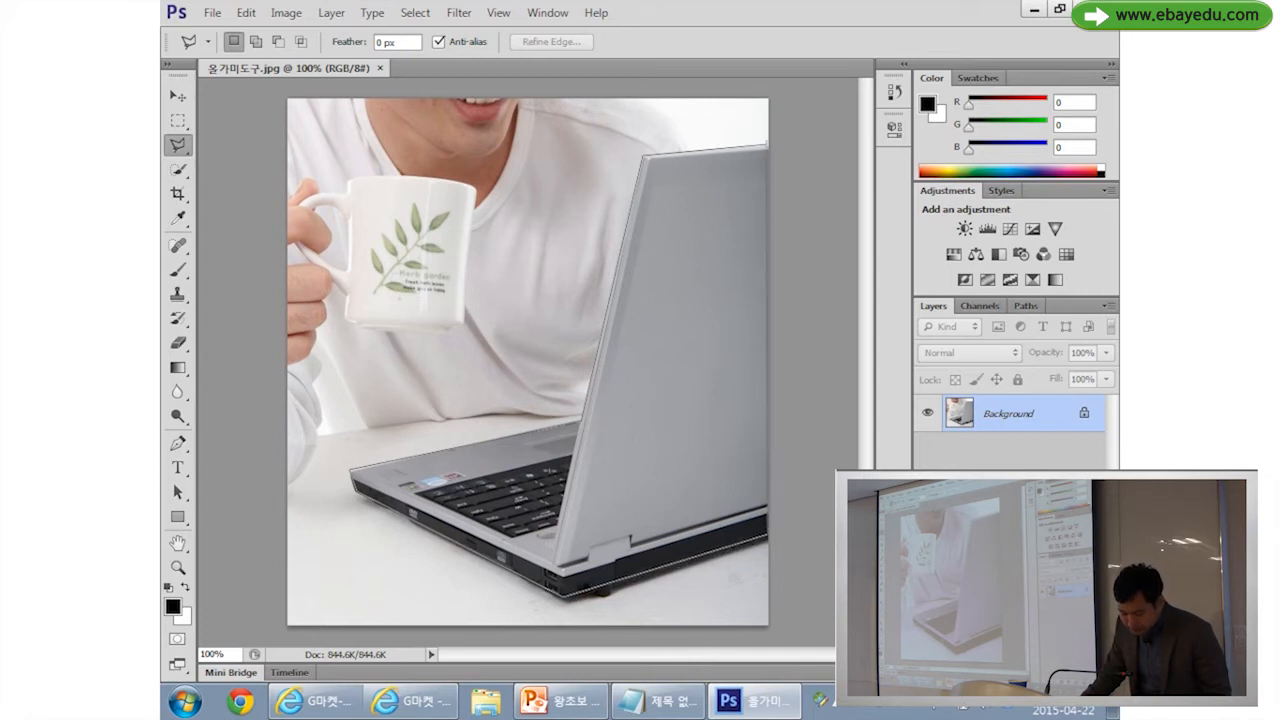
key(Return)
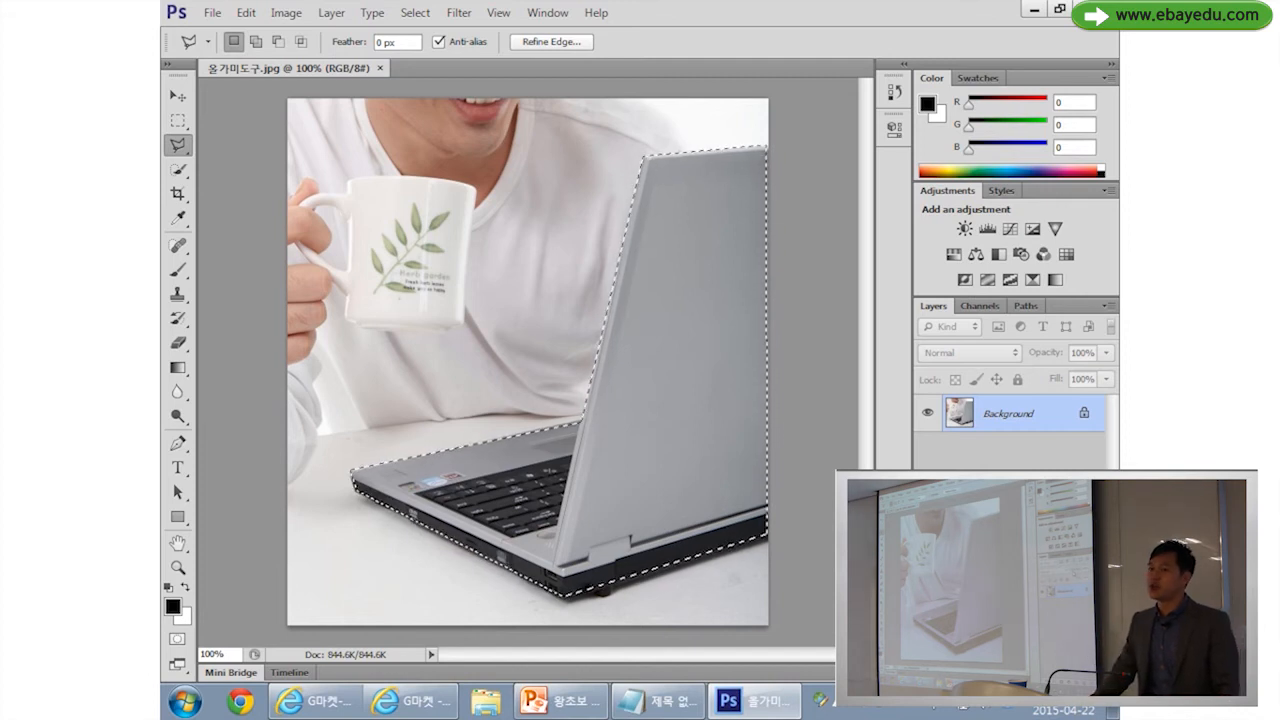
Start a new document and name it 노트북.
click(212, 12)
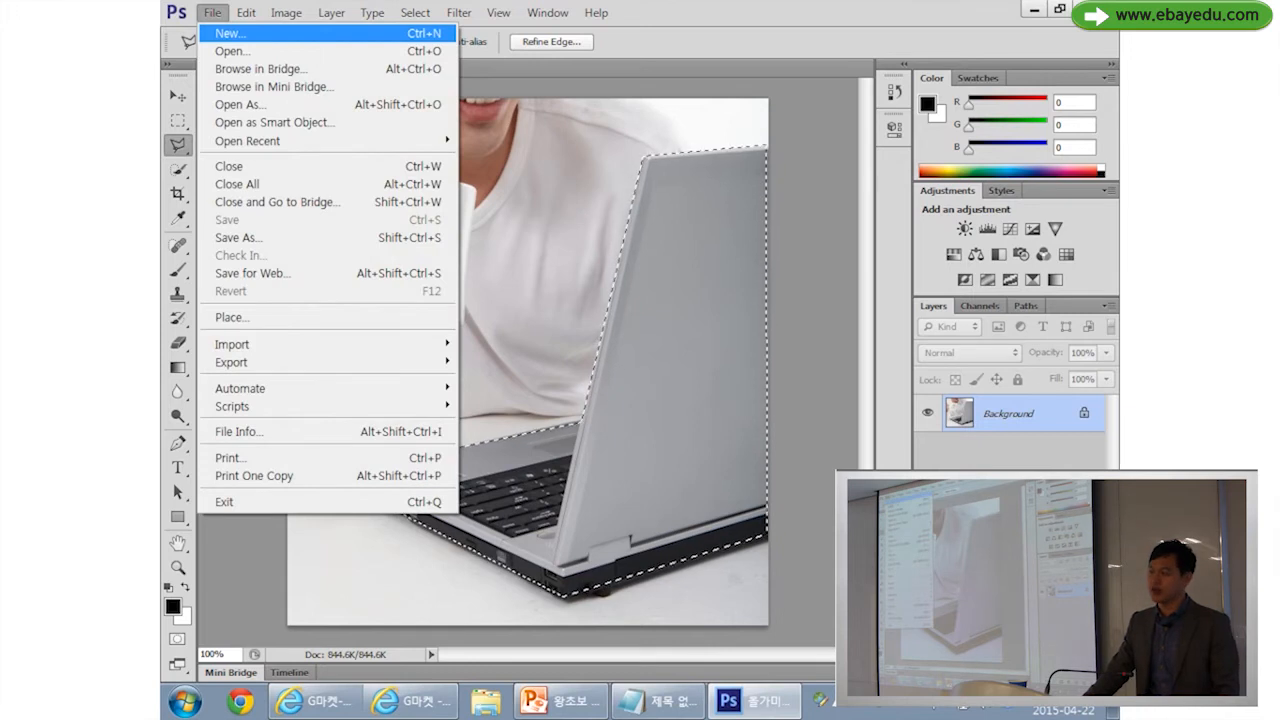
click(229, 33)
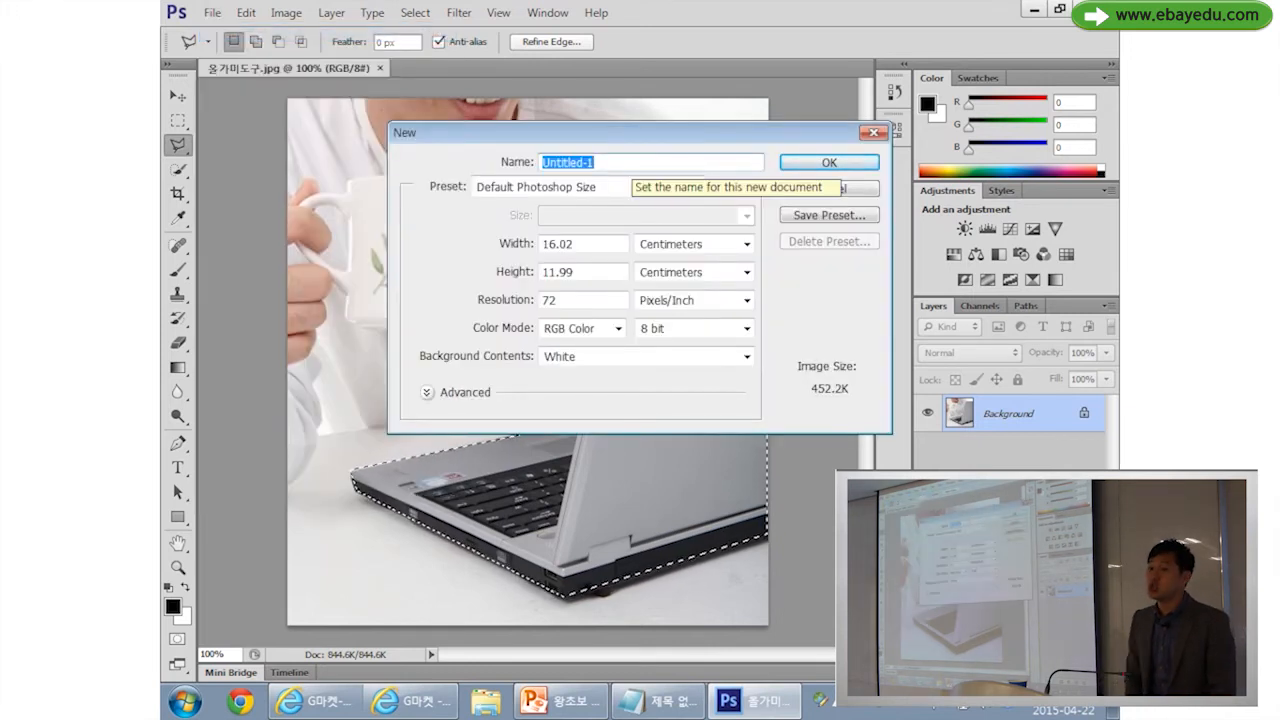
text(노ㅌ)
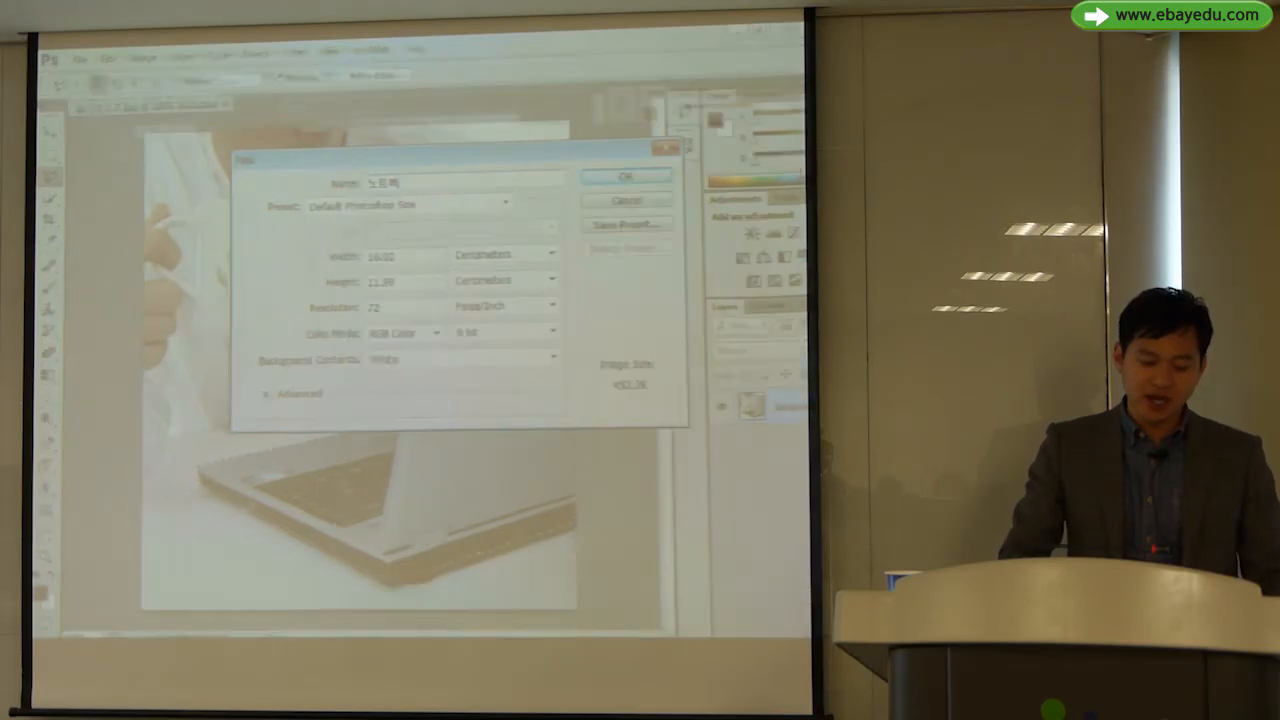
Point out the new document's width and height settings and set the width to 600.
key(ctrl+1)
click(325, 186)
mouse_move(329, 175)
mouse_down()
mouse_move(305, 207)
mouse_move(360, 253)
mouse_up()
drag(188, 284, 268, 284)
drag(153, 341, 268, 326)
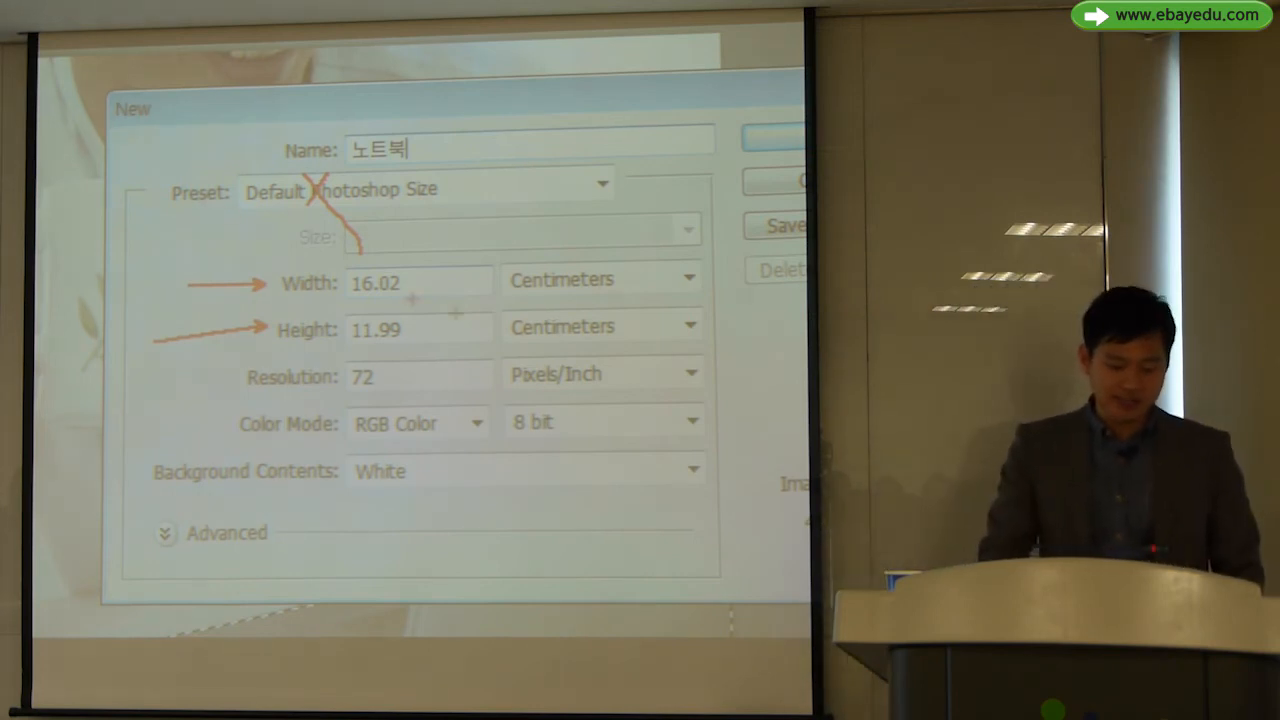
key(Escape)
drag(387, 237, 267, 251)
text(600)
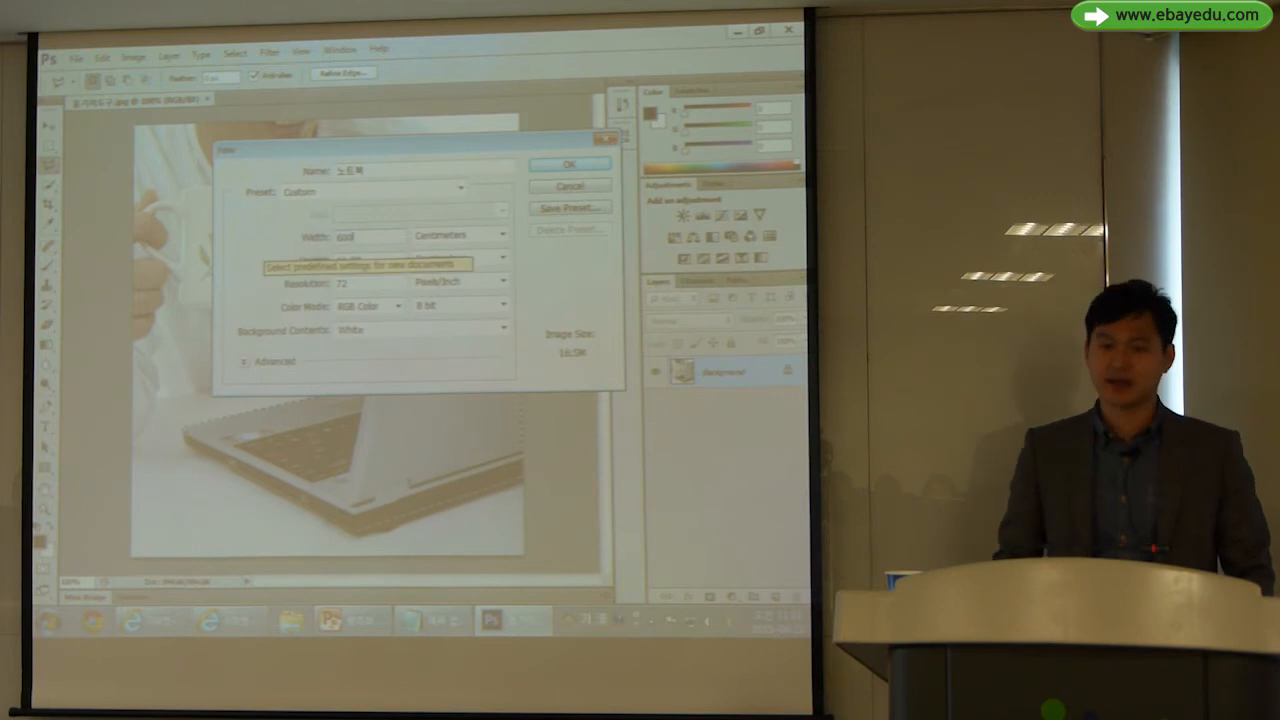
Change the new document's width and height units from centimeters to pixels.
key(ctrl+1)
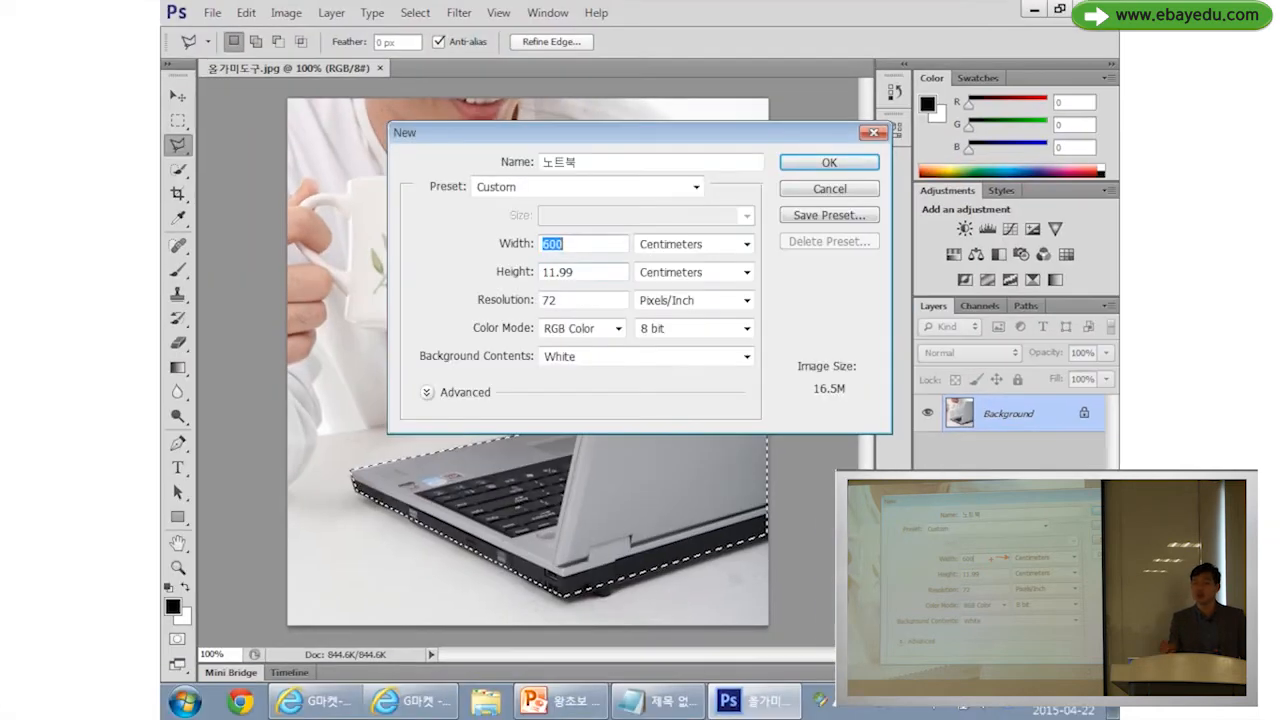
click(1012, 288)
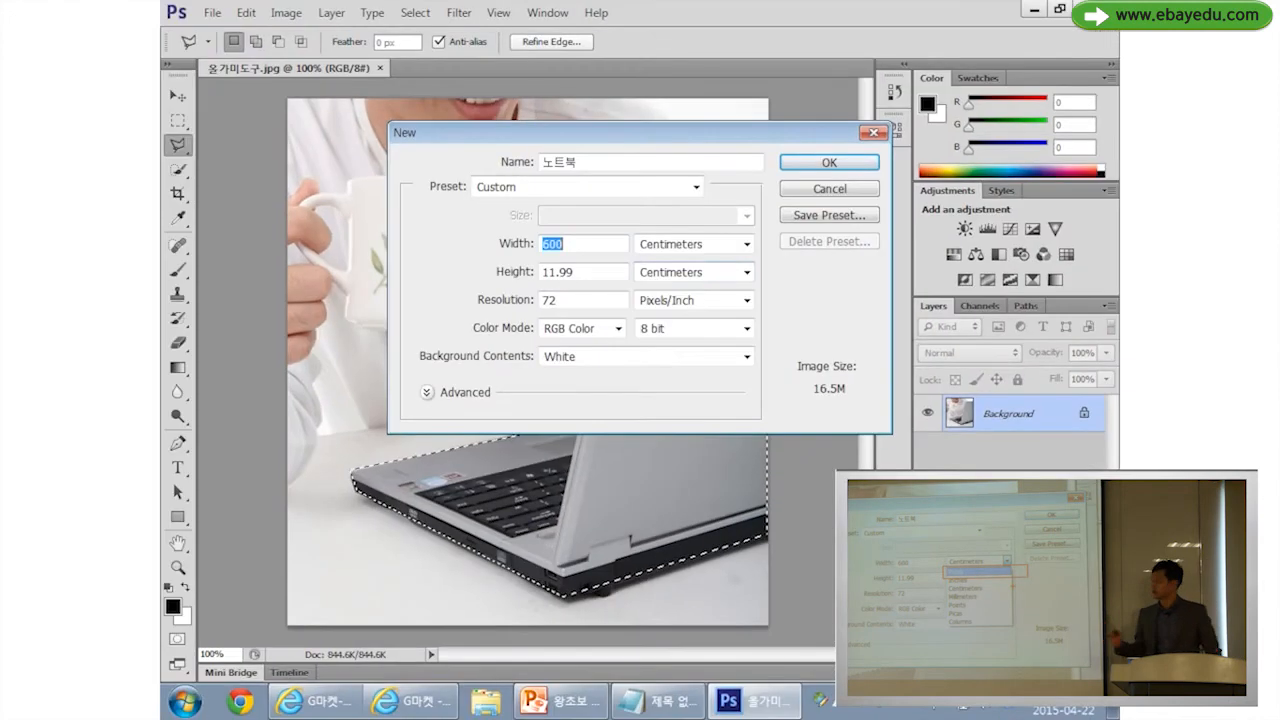
click(767, 296)
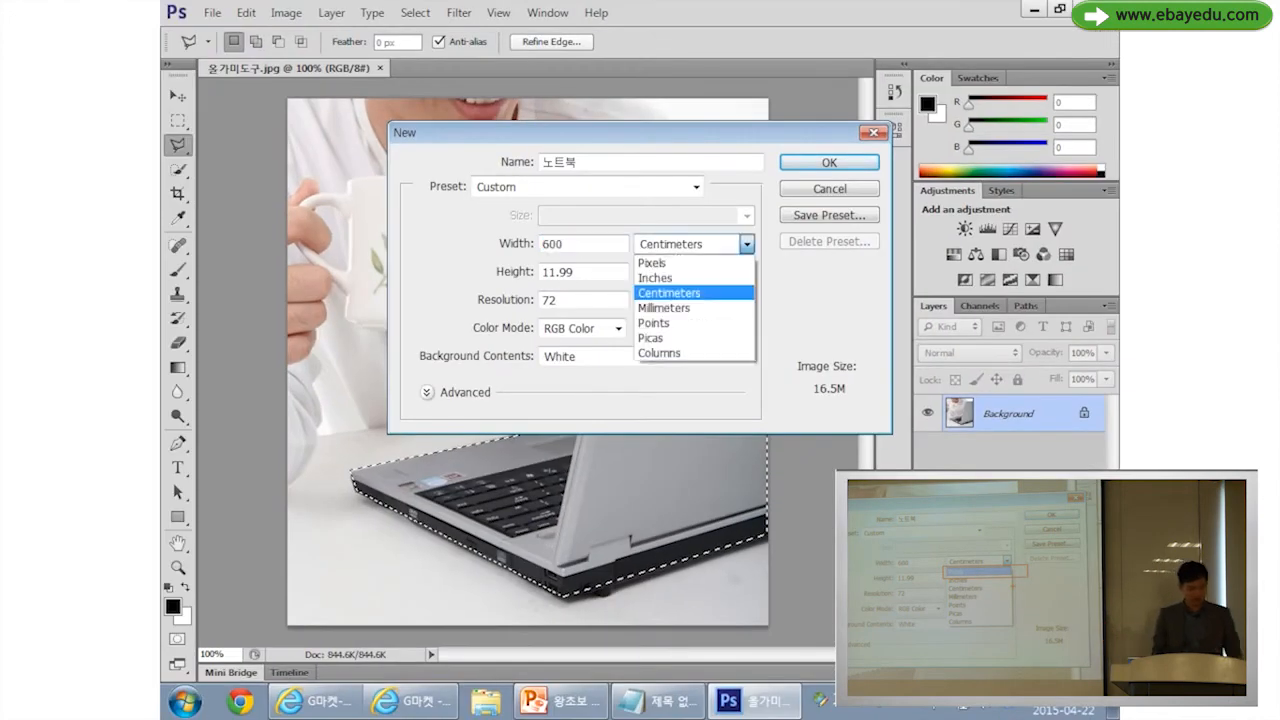
click(577, 334)
click(648, 360)
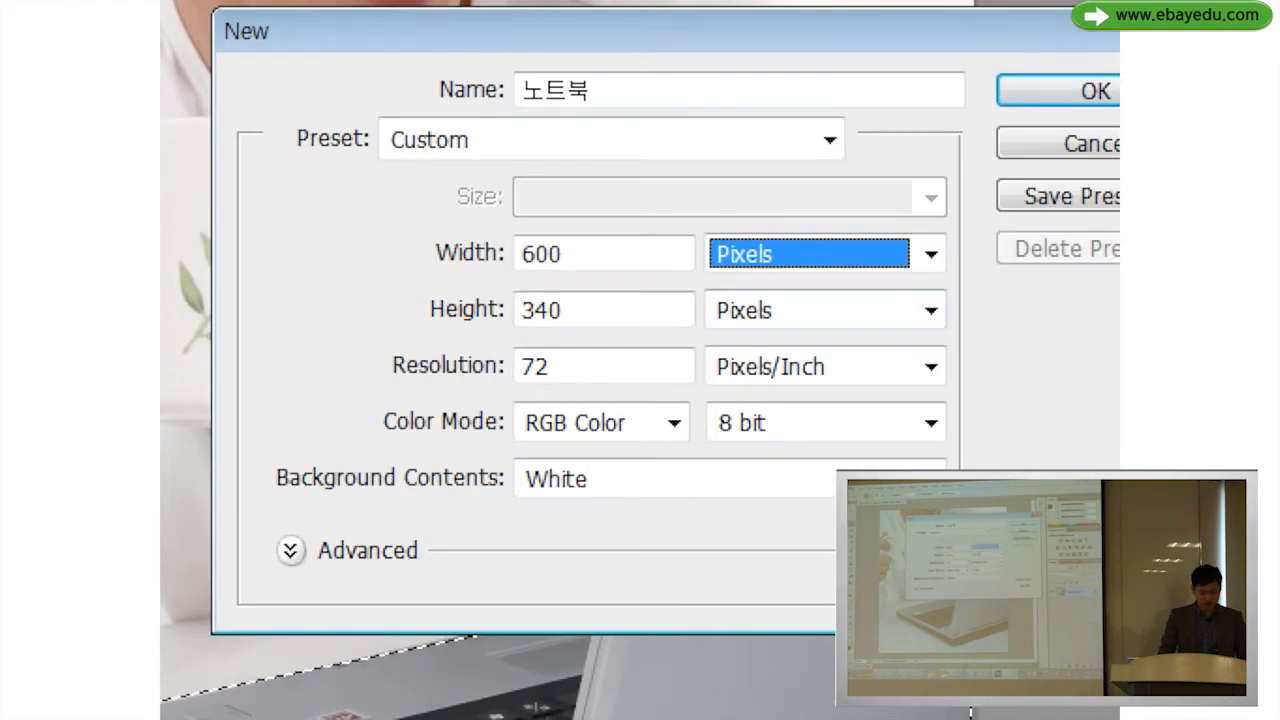
Set the height to 600 pixels, point out the size and resolution settings, and create the document.
drag(564, 314, 630, 346)
key(Escape)
key(Tab)
text(600)
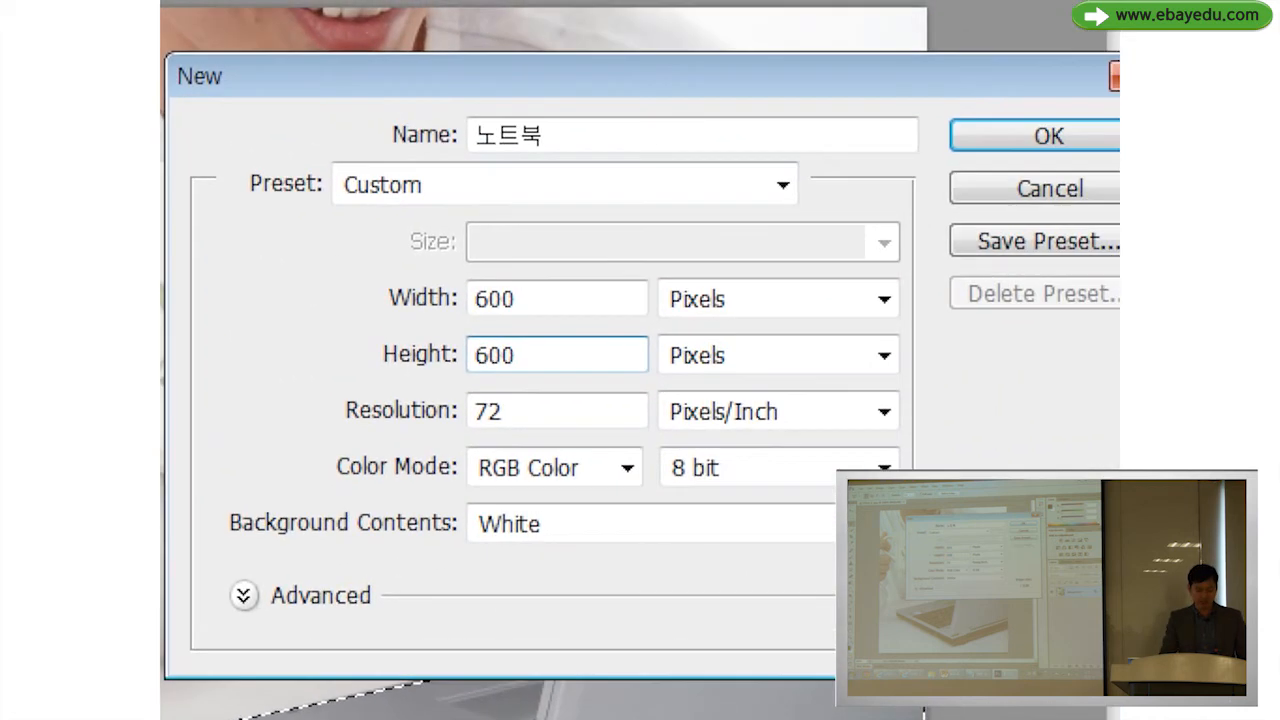
drag(418, 319, 842, 319)
drag(860, 366, 376, 367)
drag(289, 405, 248, 406)
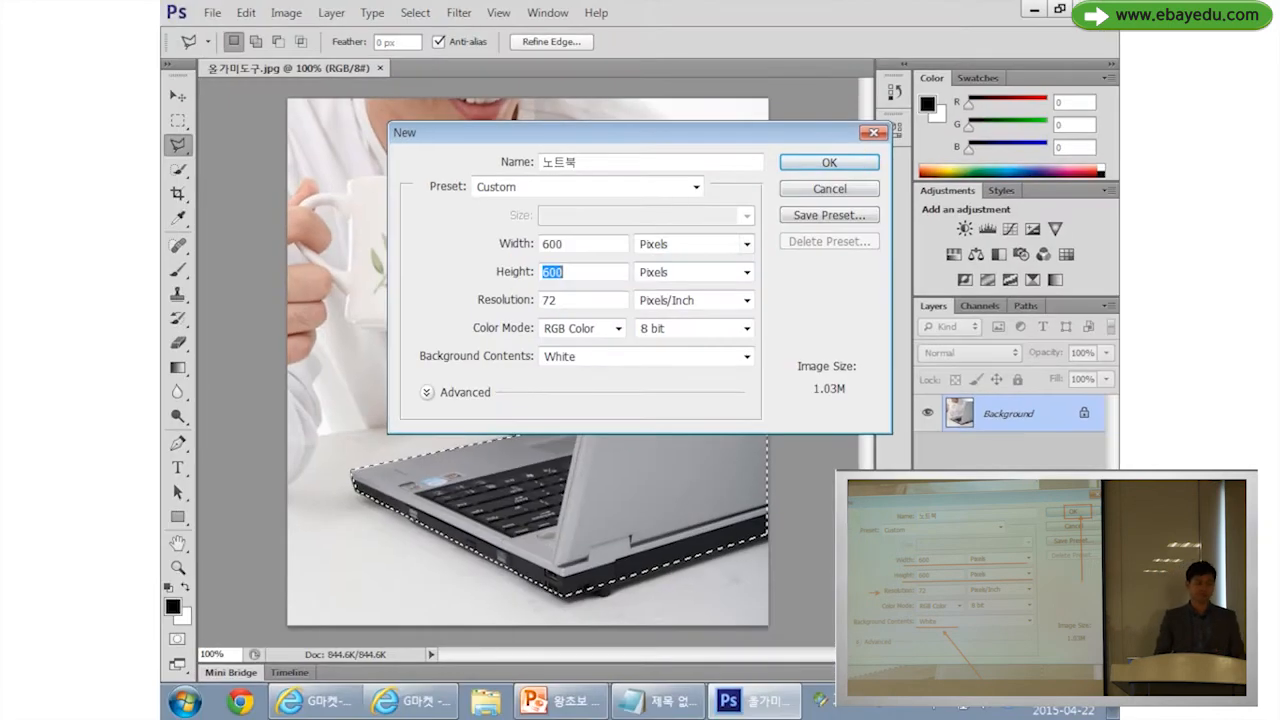
key(Return)
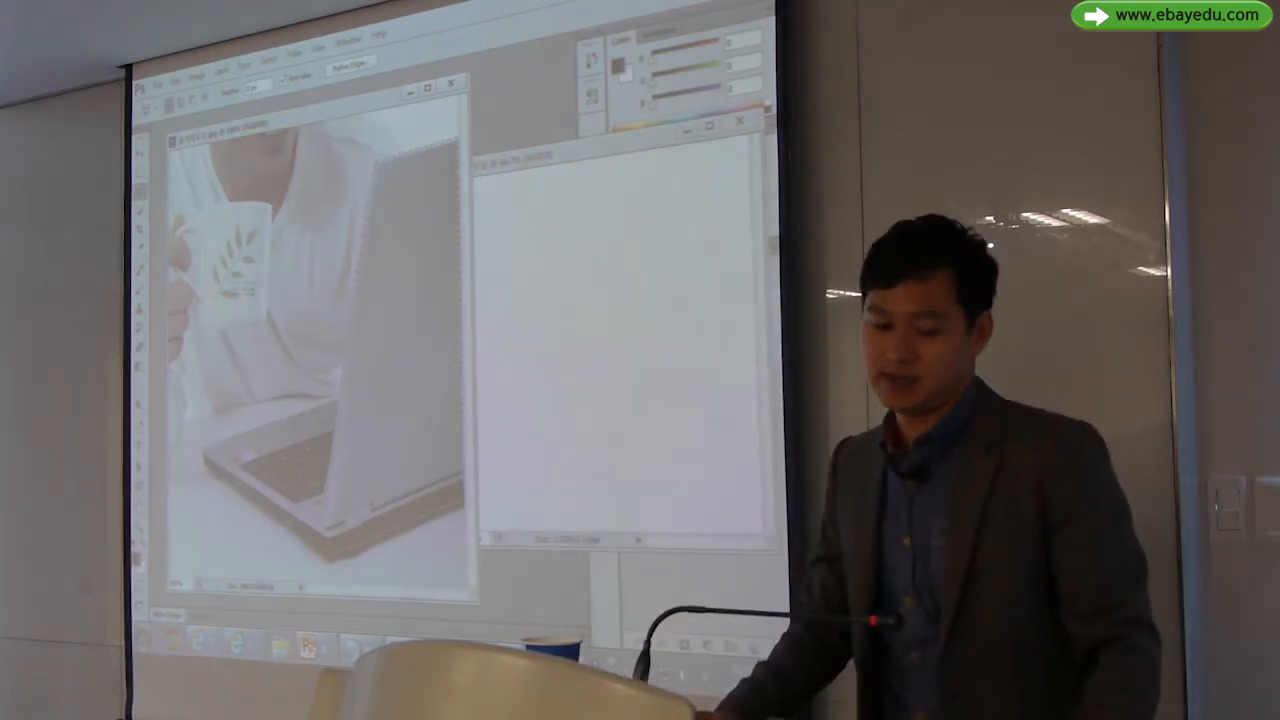
Move the selected laptop into the blank 노트북 document and align its cut side with the canvas's right edge.
key(ctrl+1)
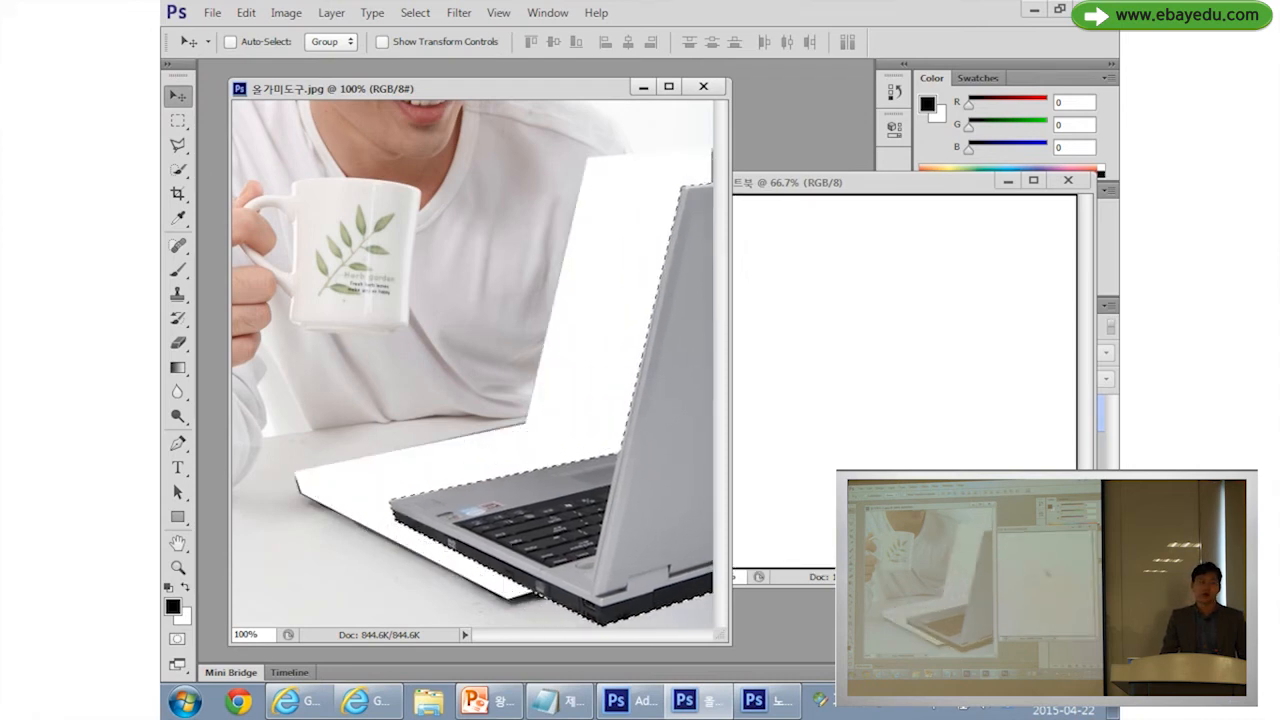
drag(750, 312, 923, 330)
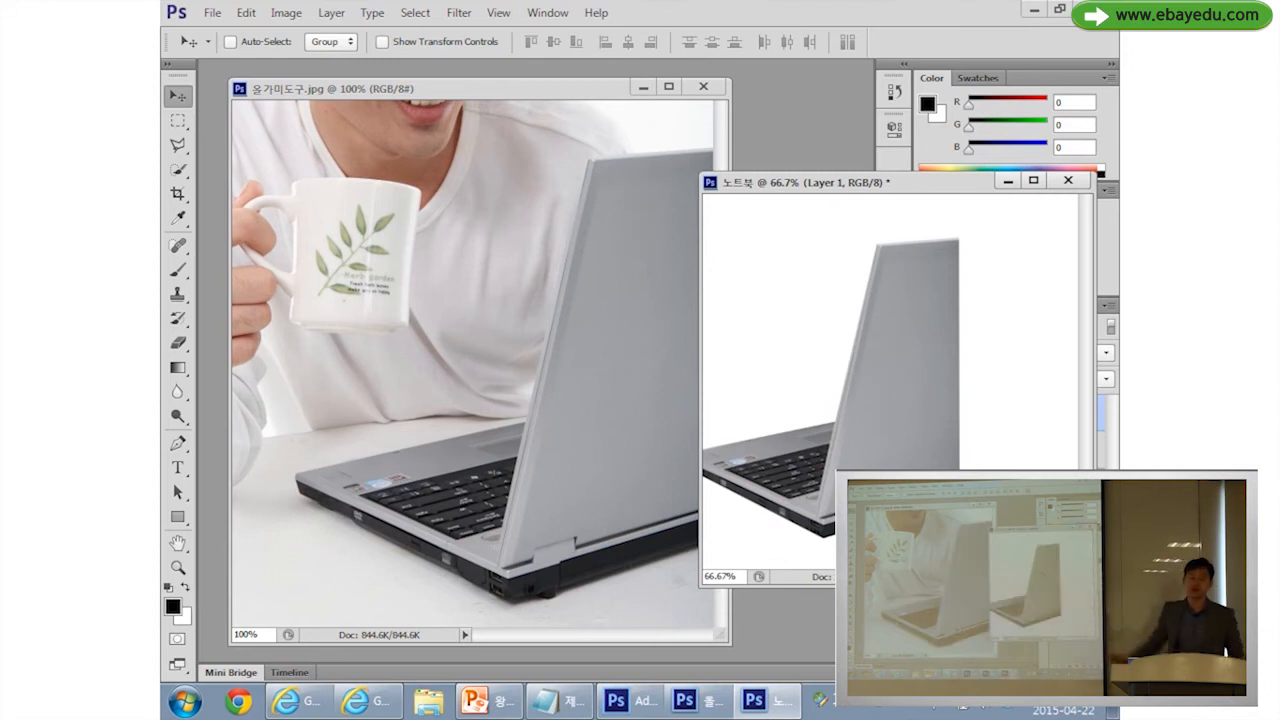
drag(905, 350, 1031, 351)
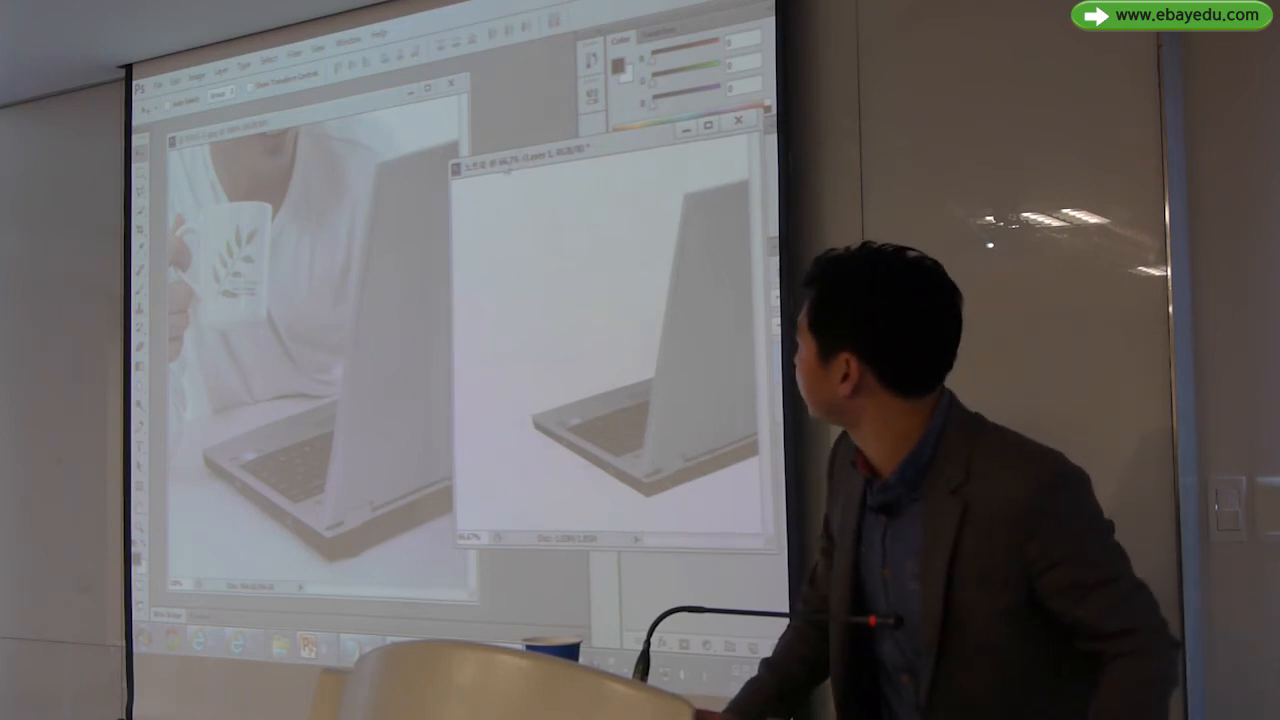
Close the original laptop photo and move the 노트북 document window to the middle of the workspace.
drag(521, 163, 423, 172)
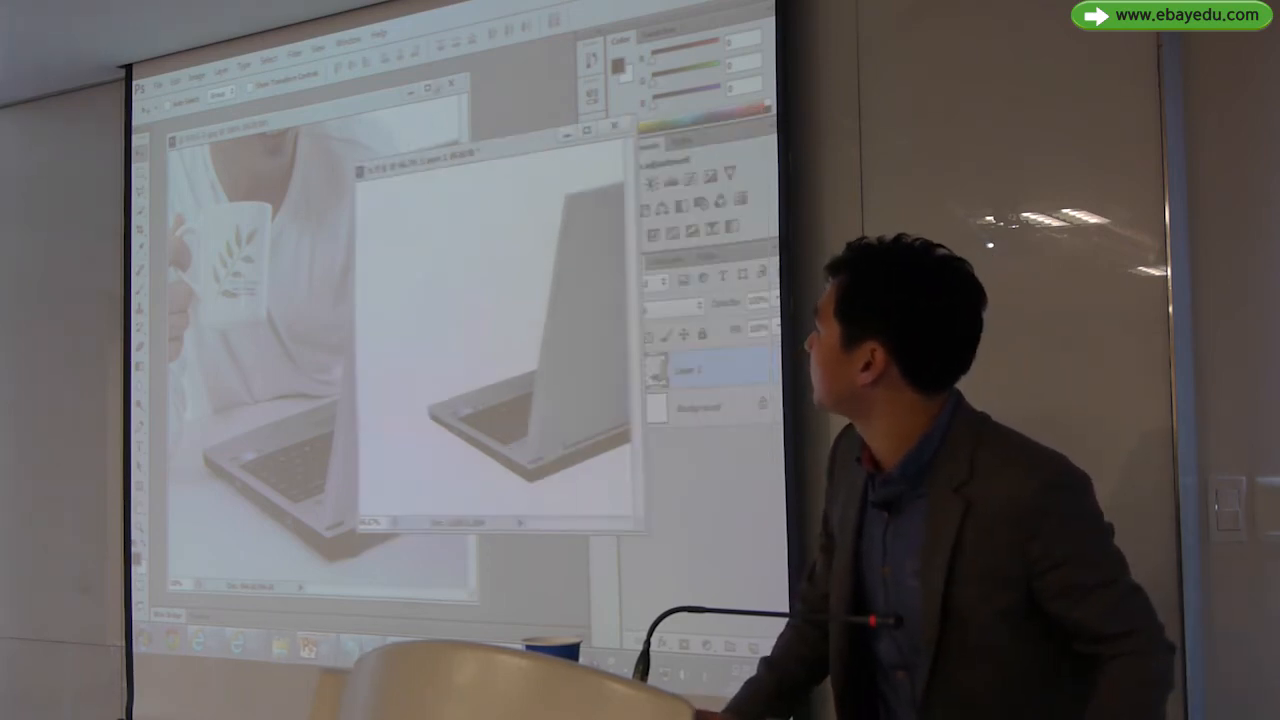
click(452, 84)
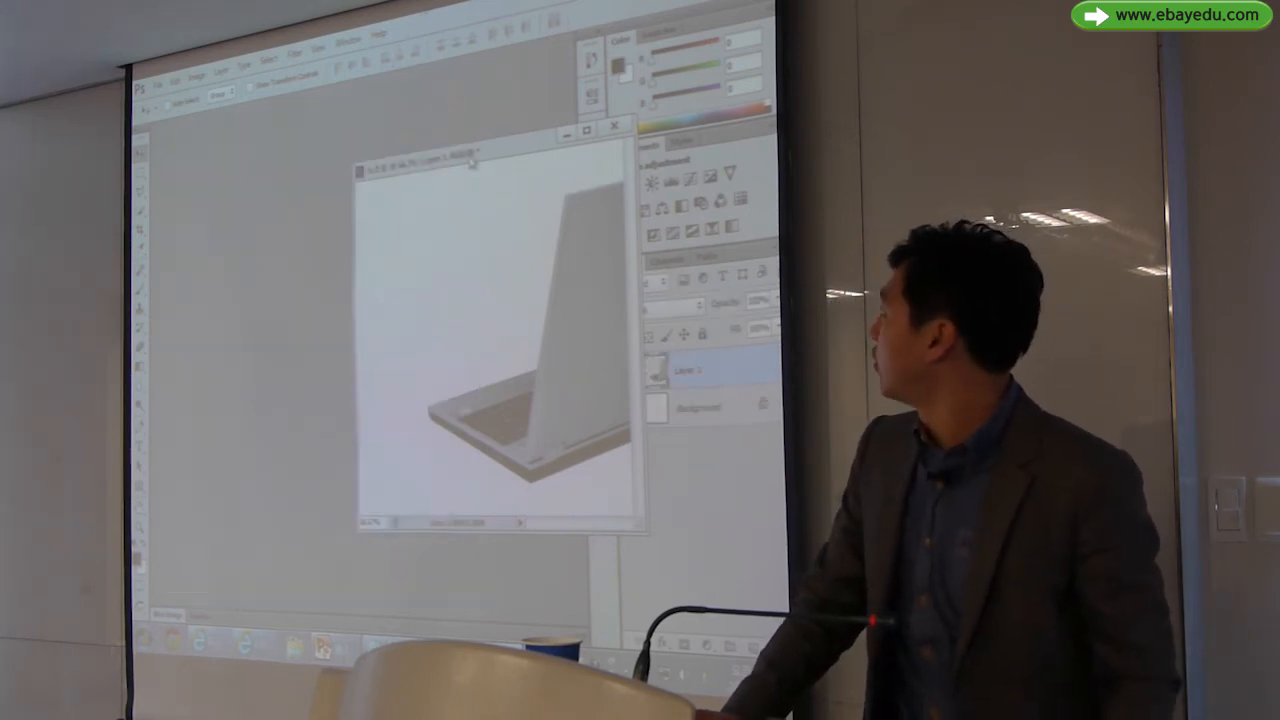
drag(472, 161, 358, 149)
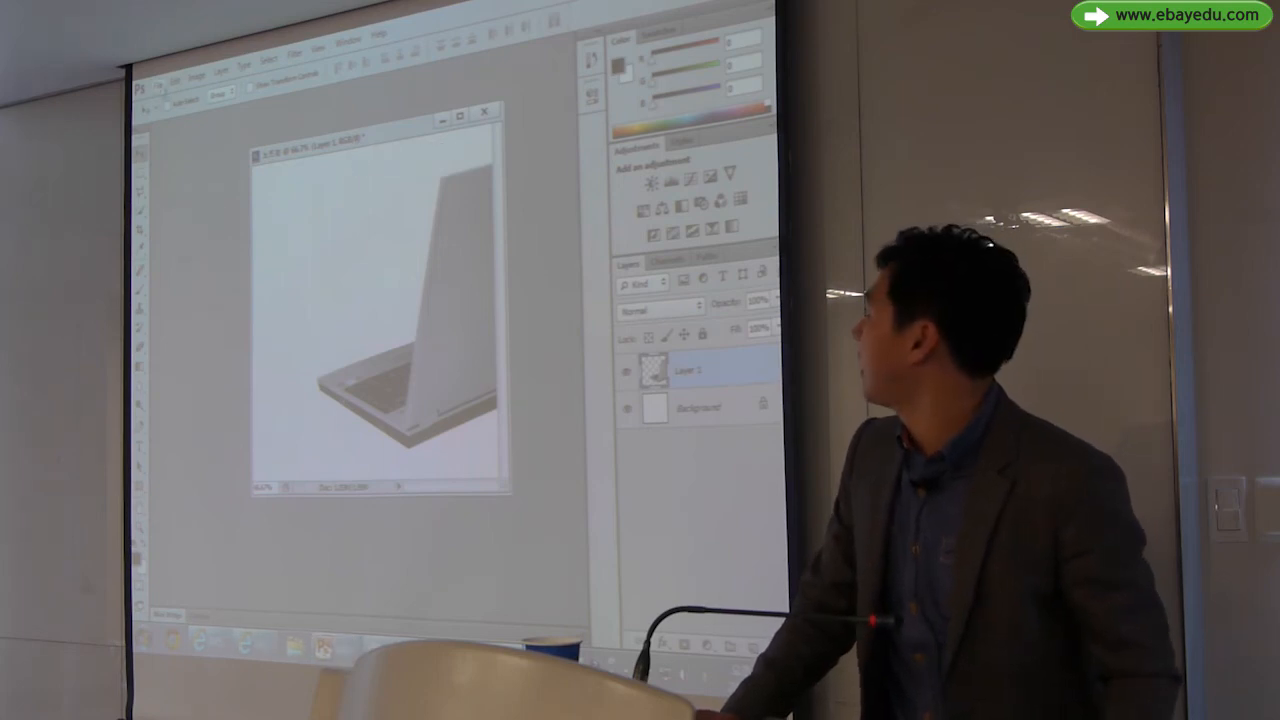
Save the laptop document to the desktop as 노트북.psd, accepting the default compatibility options.
click(157, 82)
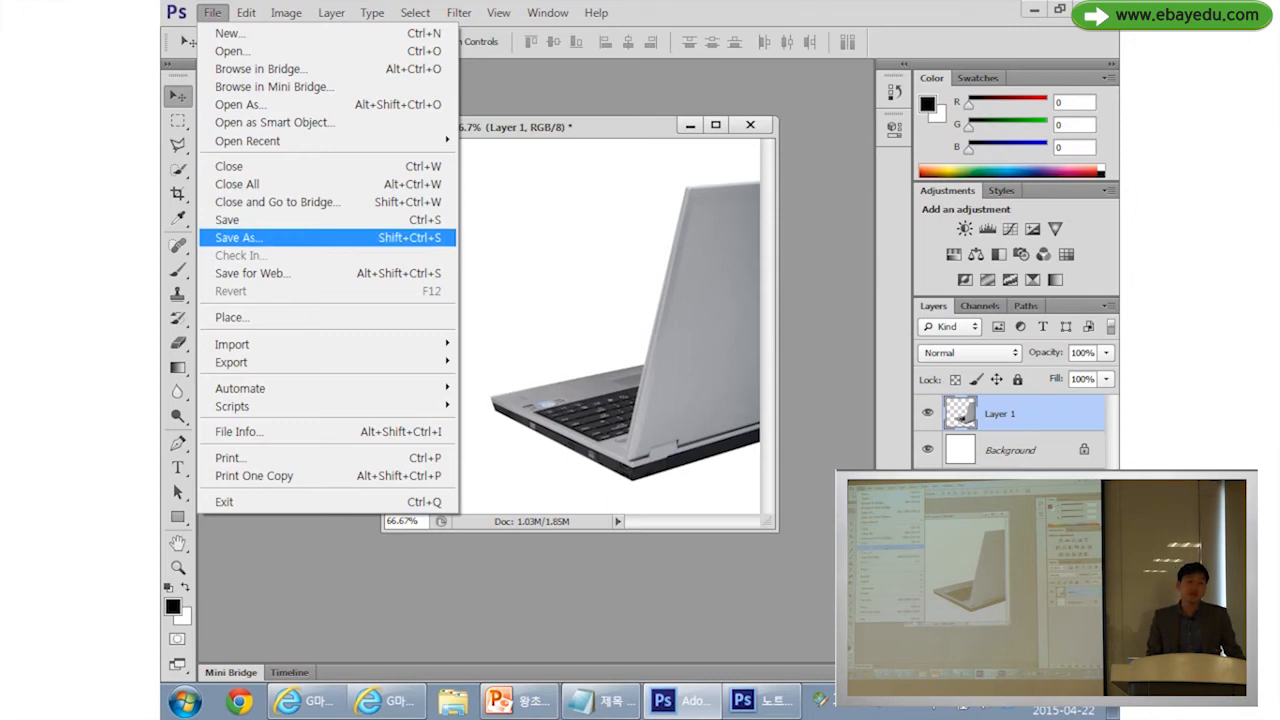
mouse_move(600, 127)
mouse_down()
mouse_move(622, 119)
mouse_move(612, 128)
mouse_up()
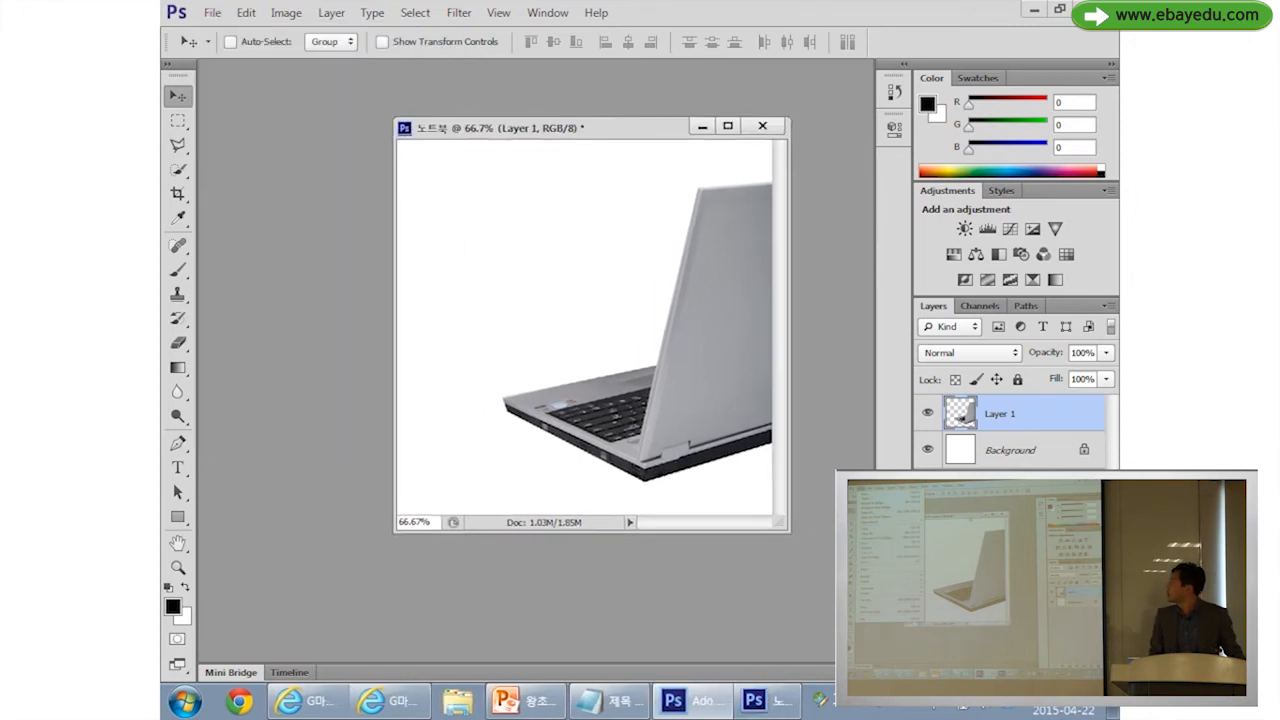
click(212, 12)
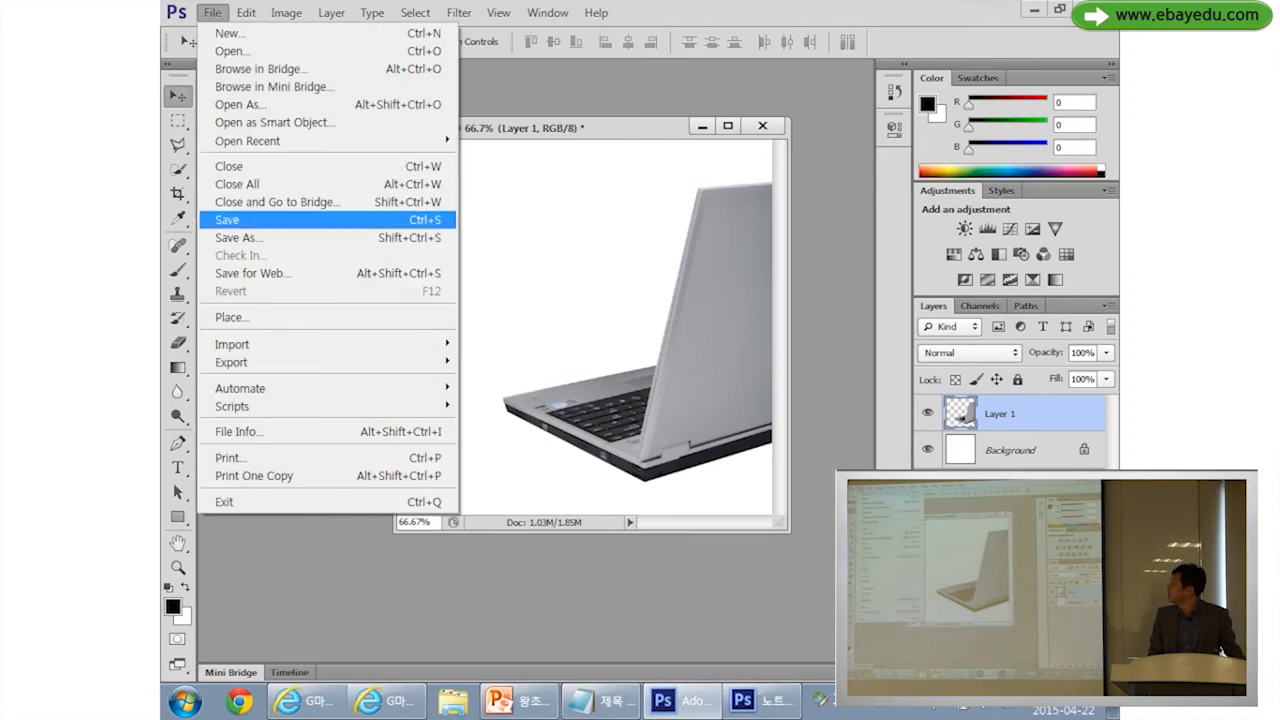
click(227, 219)
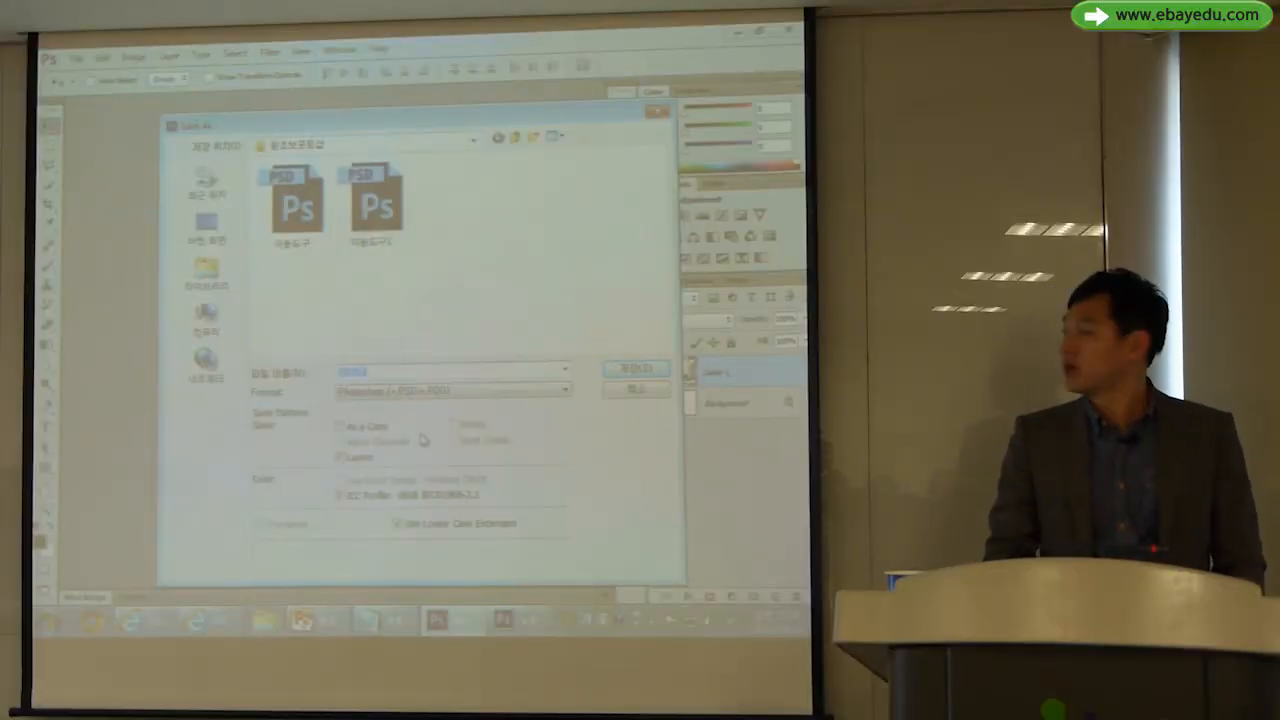
click(222, 238)
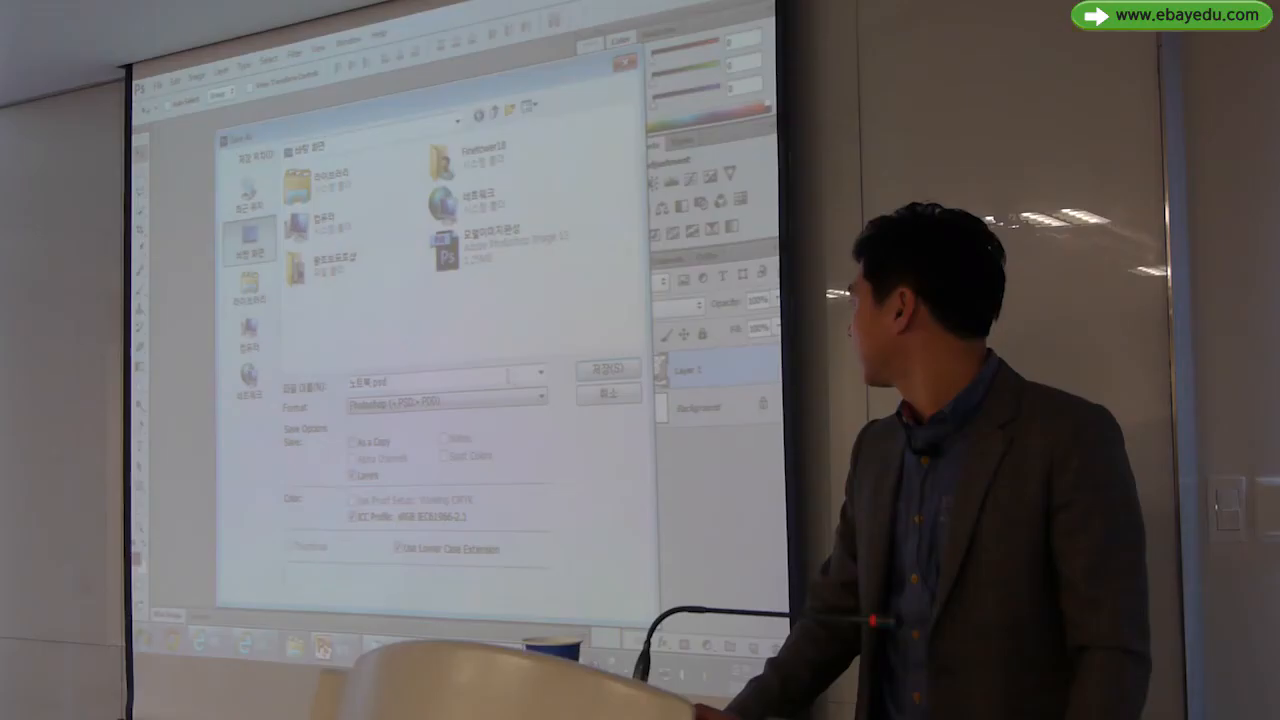
click(640, 370)
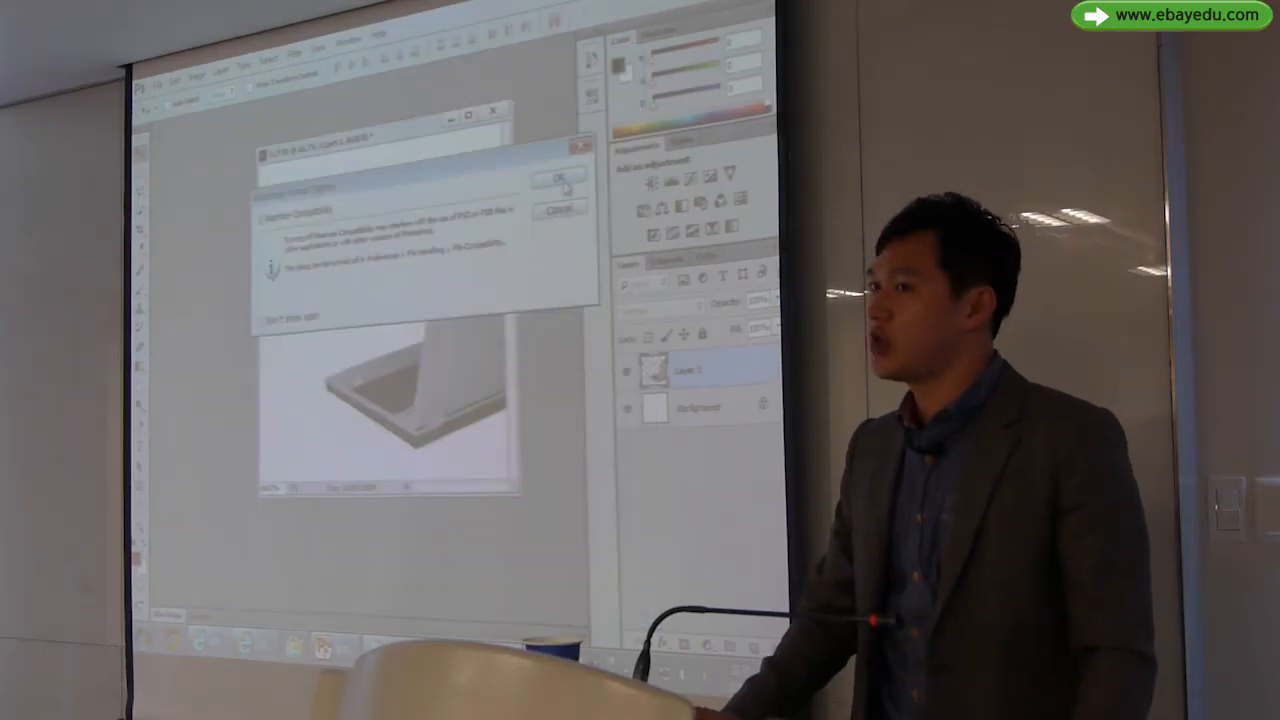
click(563, 185)
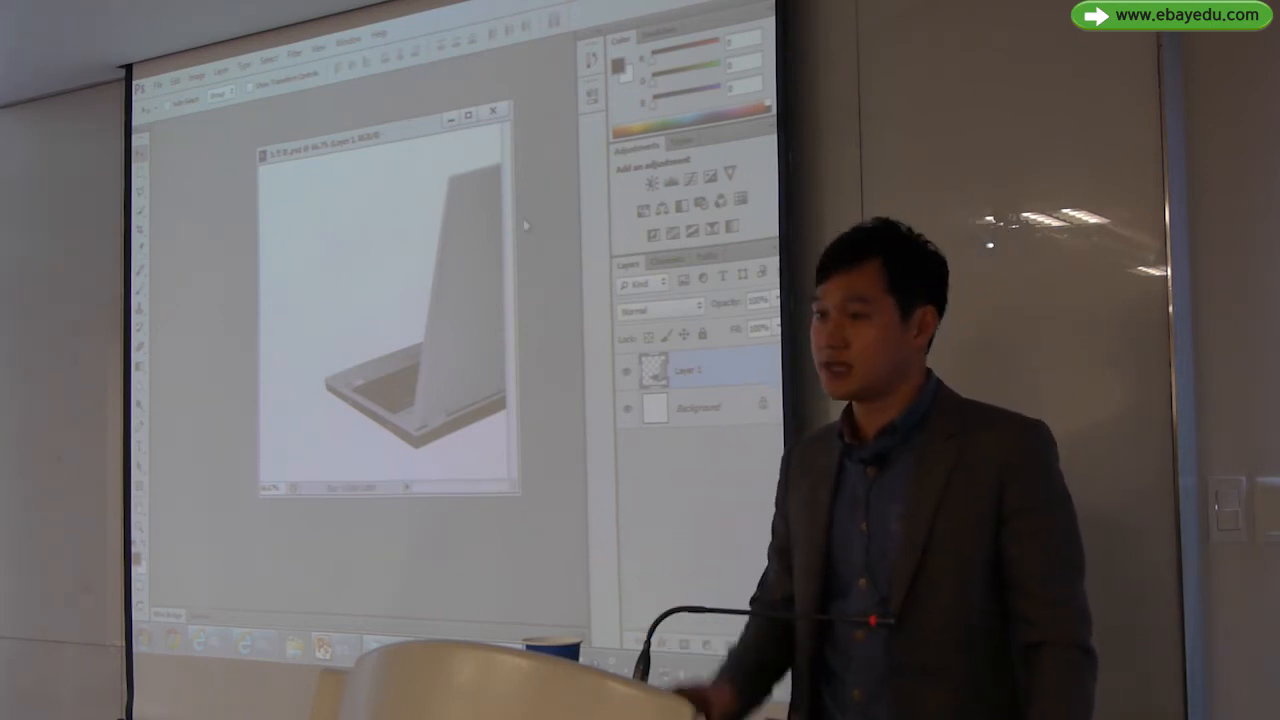
Set up a web export of the laptop image as a JPEG at High quality and point out its estimated file size.
click(158, 86)
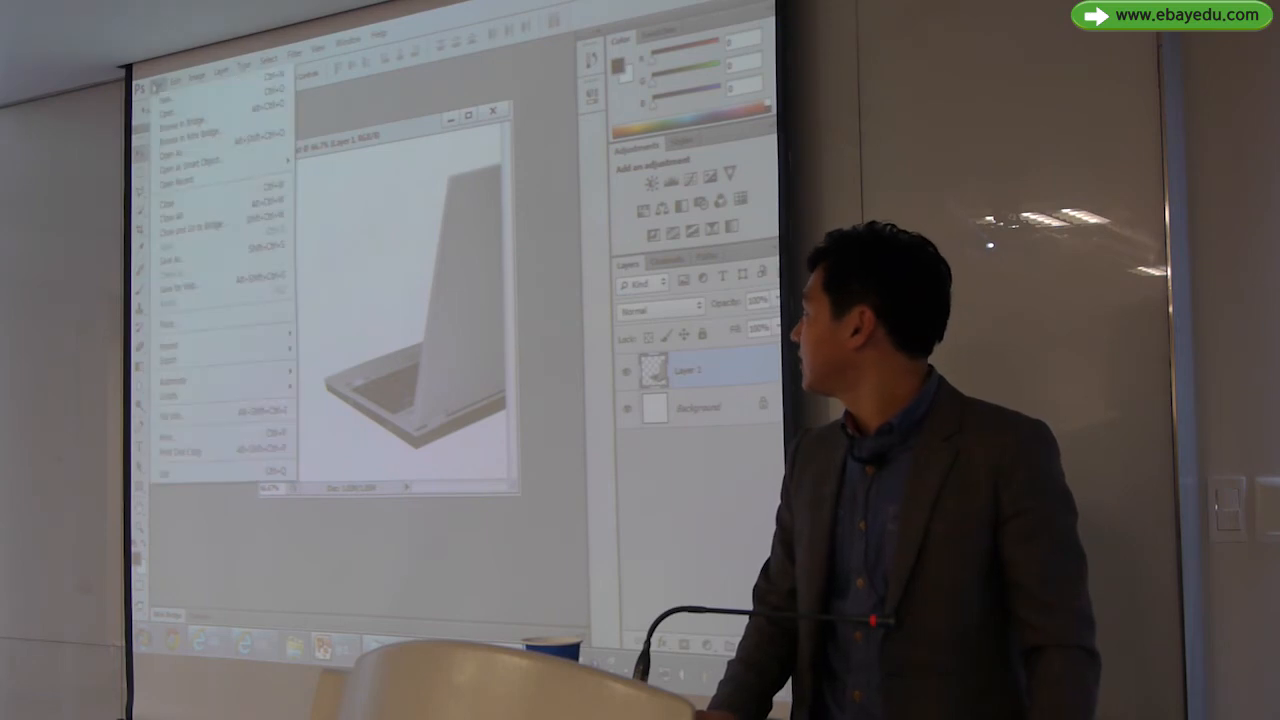
click(215, 288)
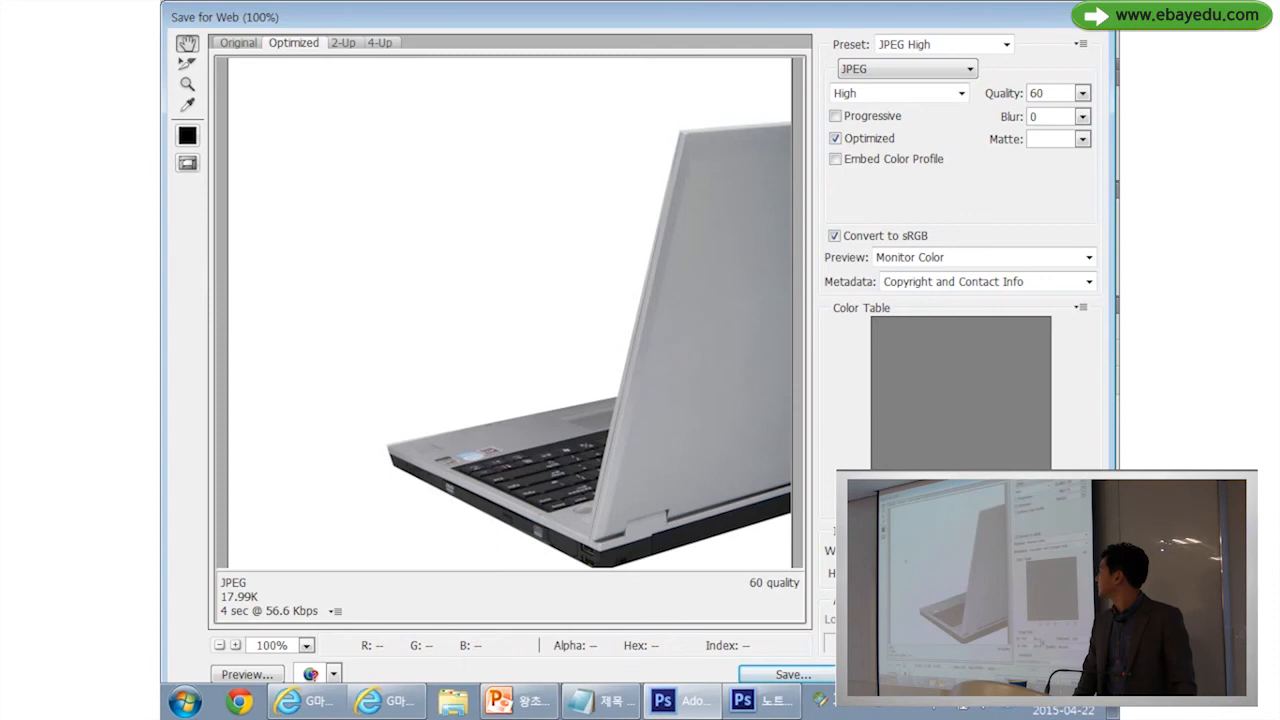
click(906, 68)
click(905, 100)
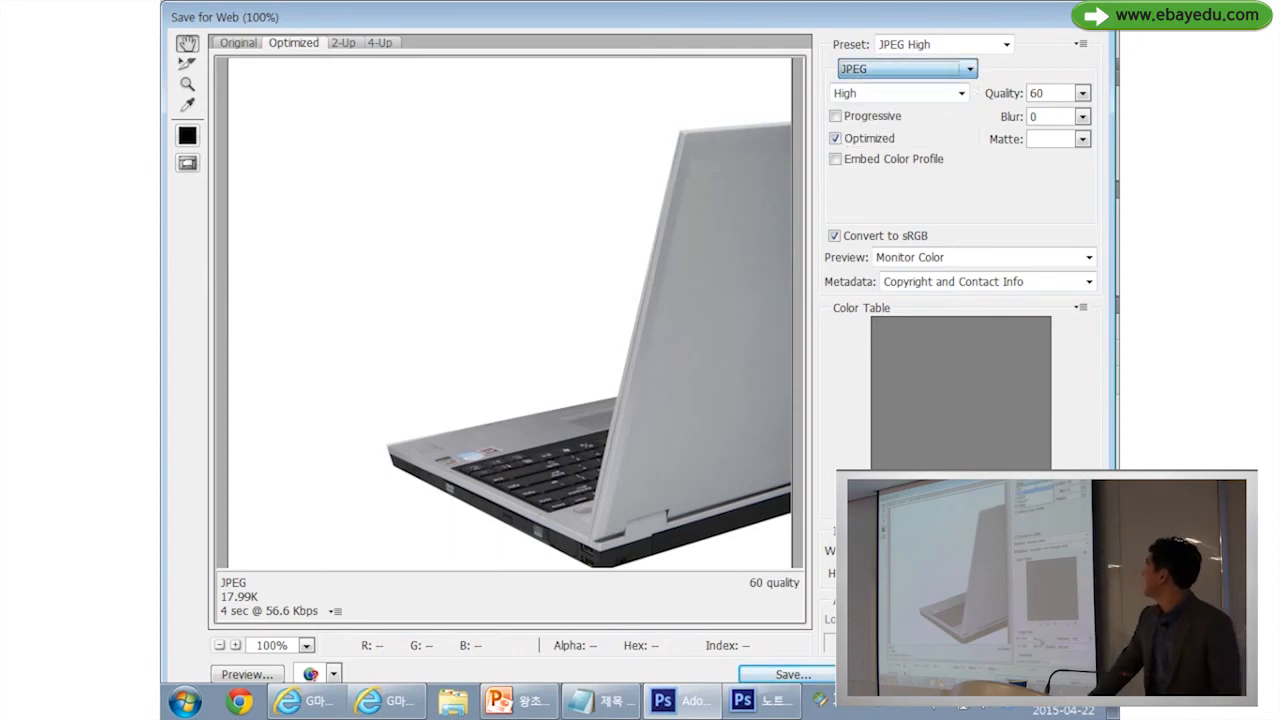
click(905, 97)
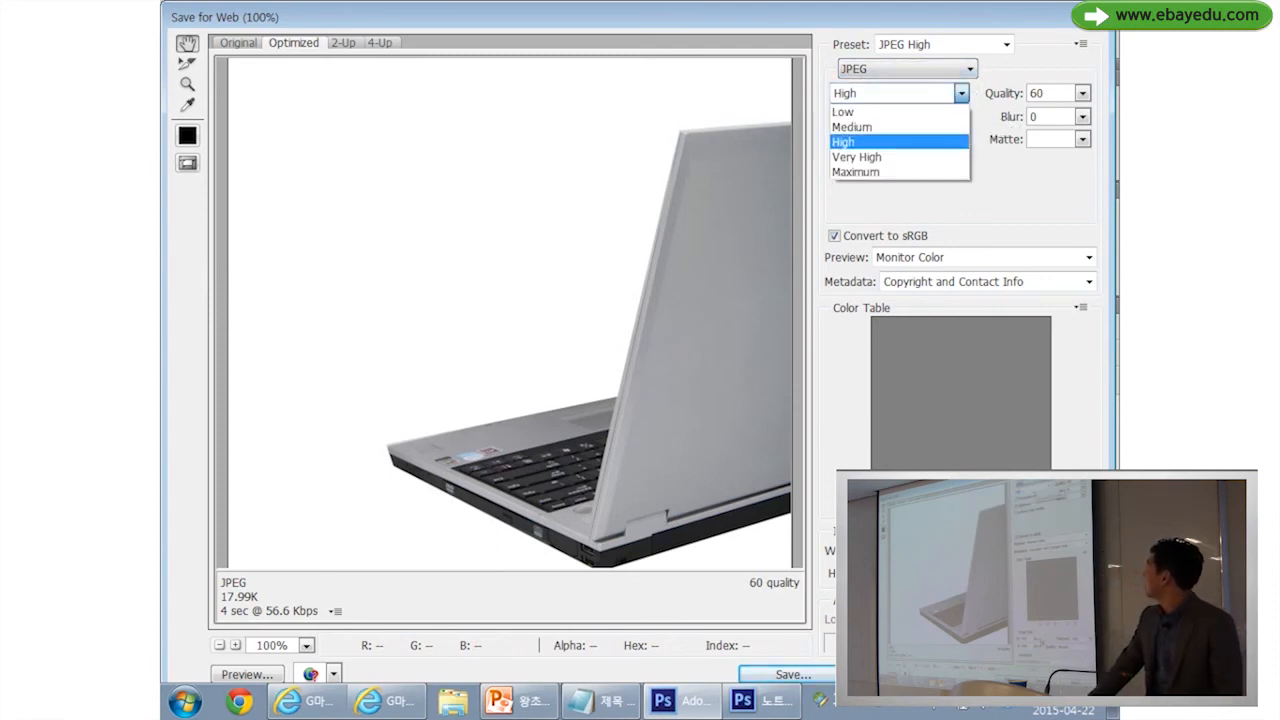
click(898, 142)
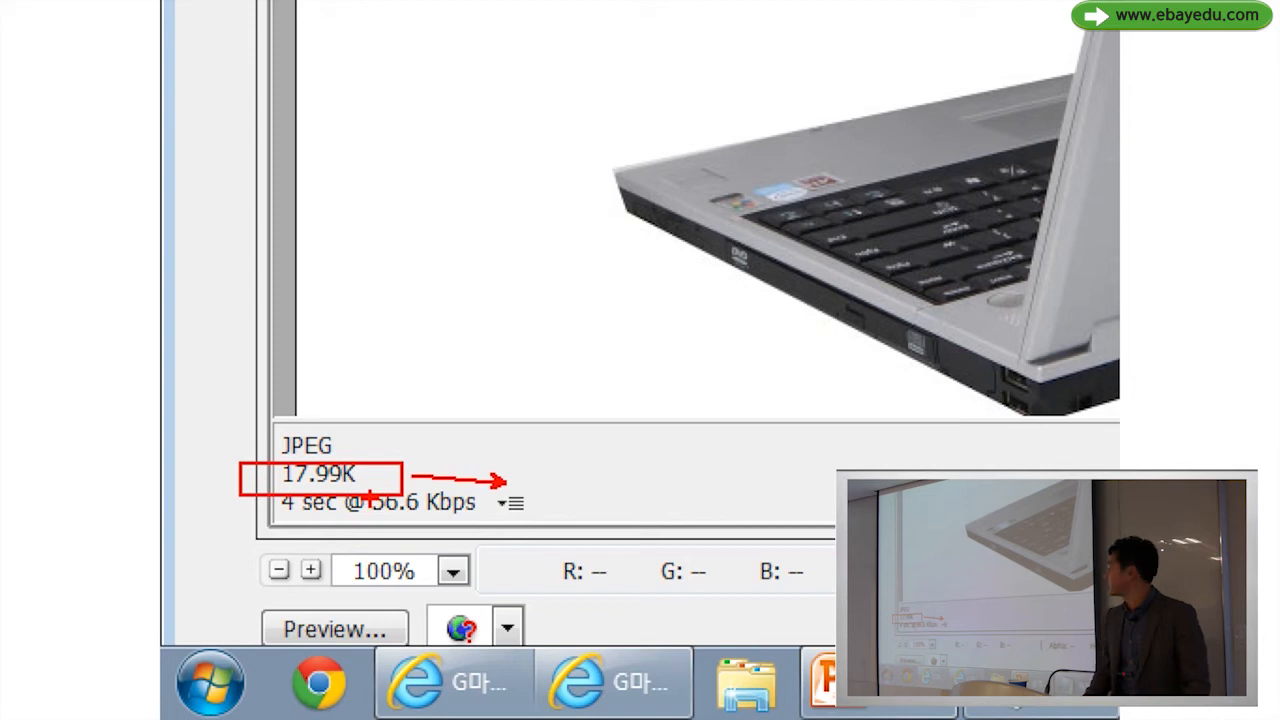
key(Escape)
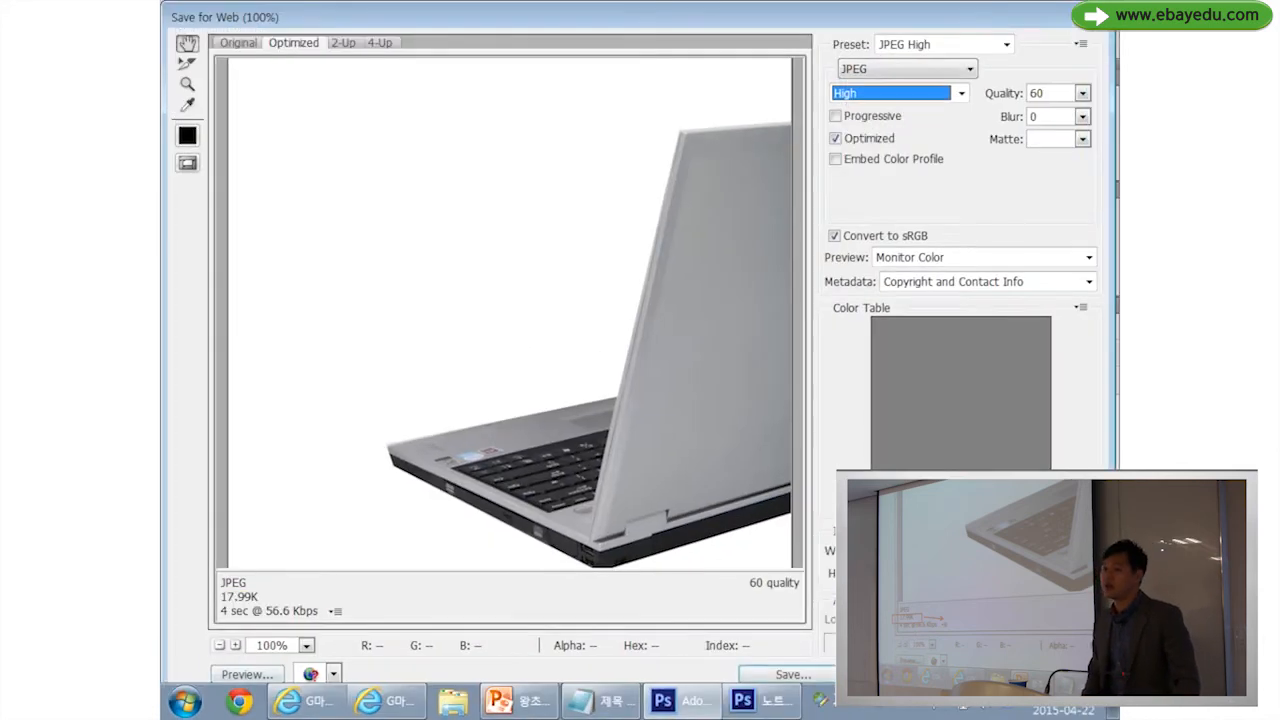
Save the optimized JPEG to the desktop with the file name notebook, using the Images Only format.
click(786, 674)
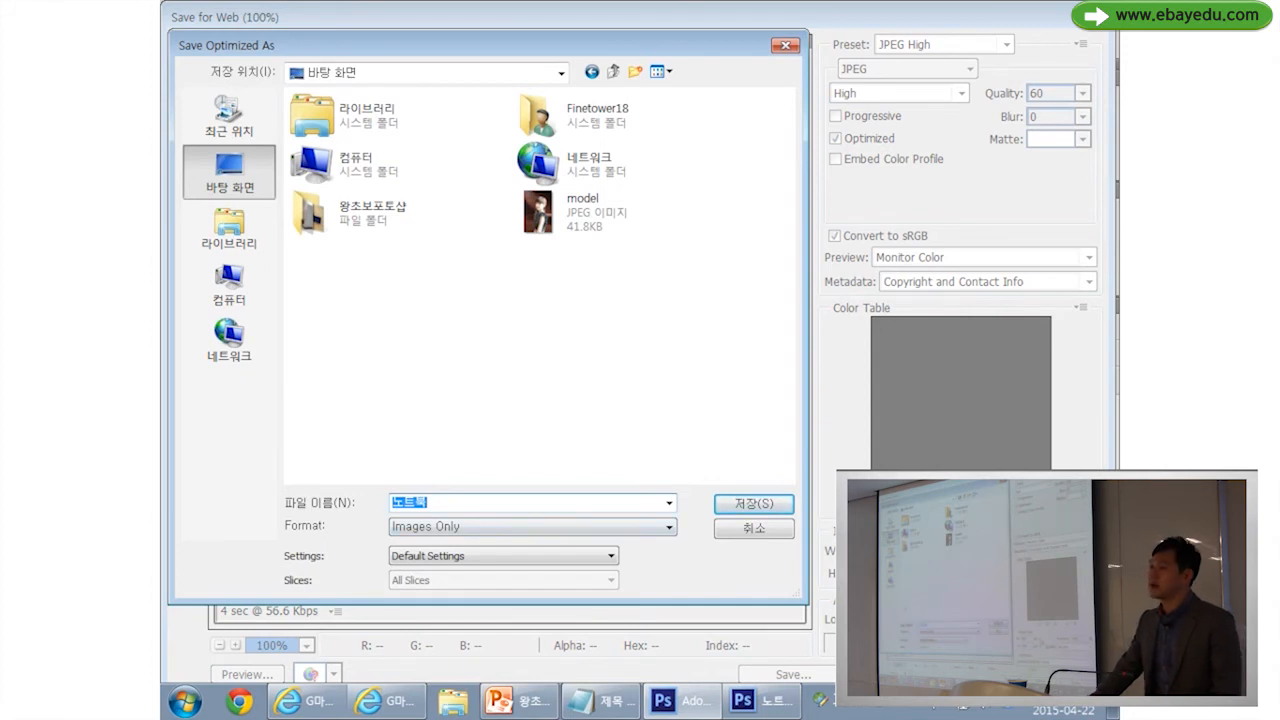
text(ㅜㄷ)
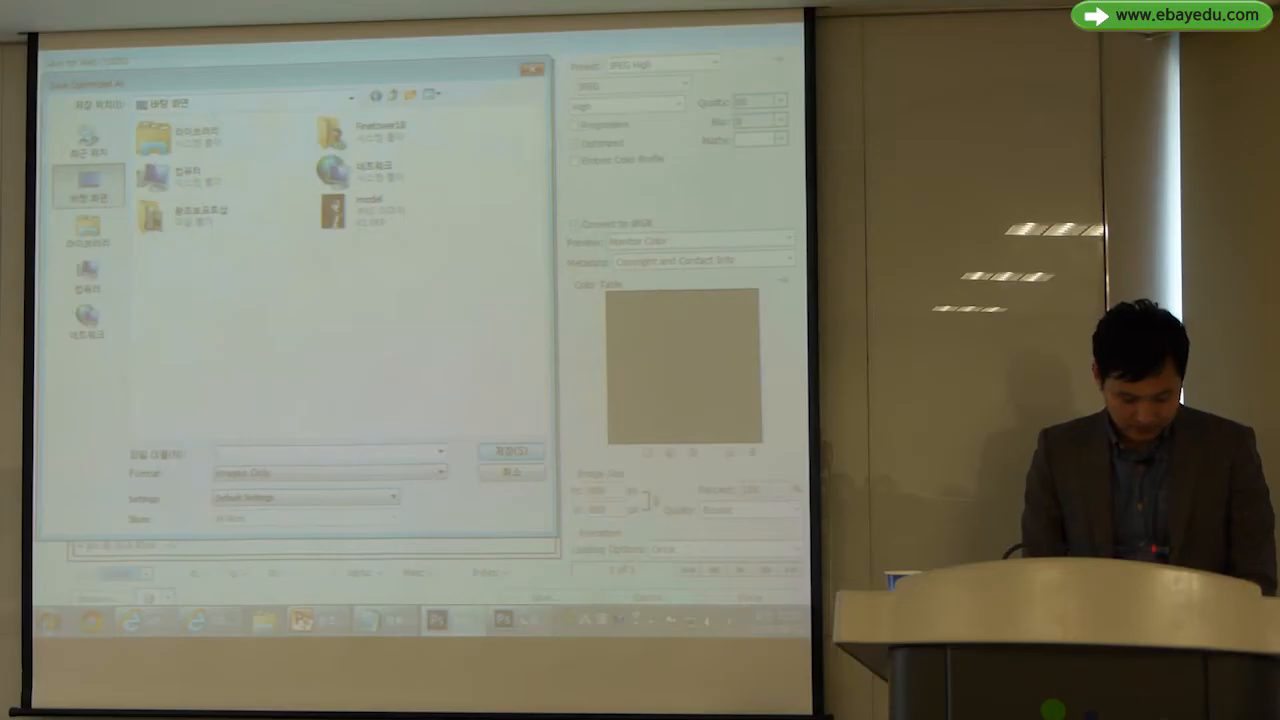
text(net)
text(edit)
text(book)
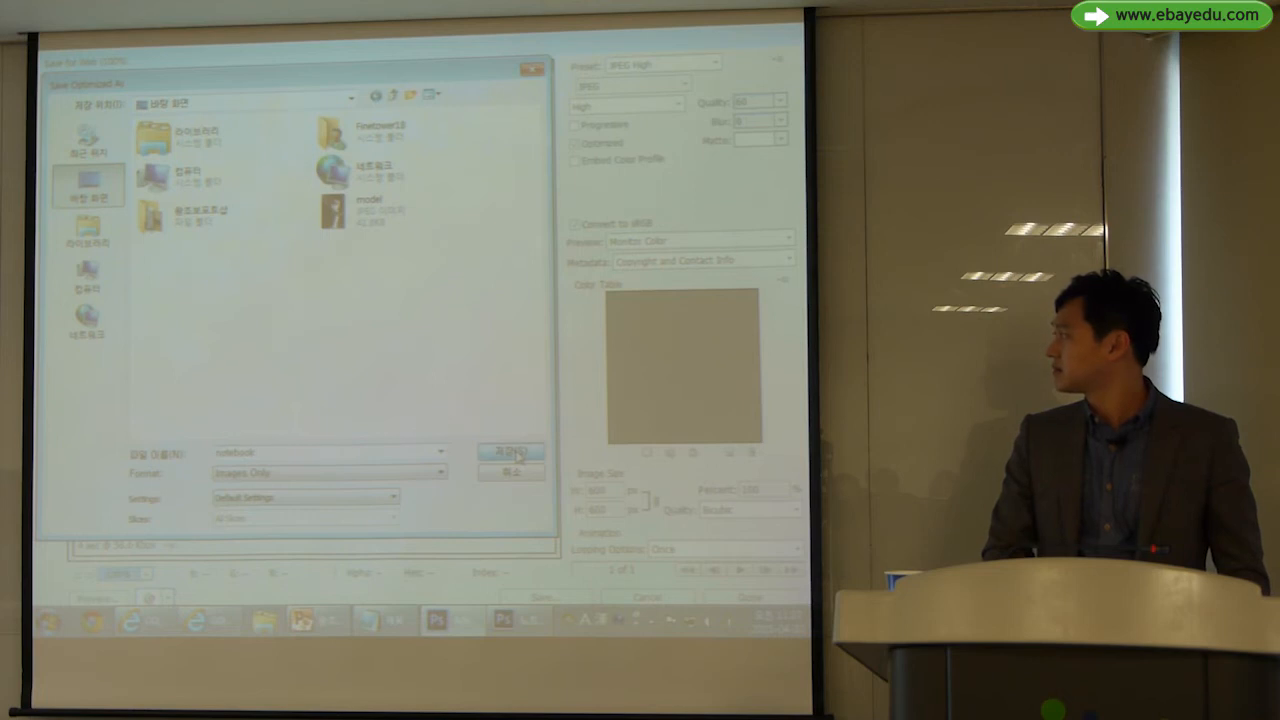
click(513, 453)
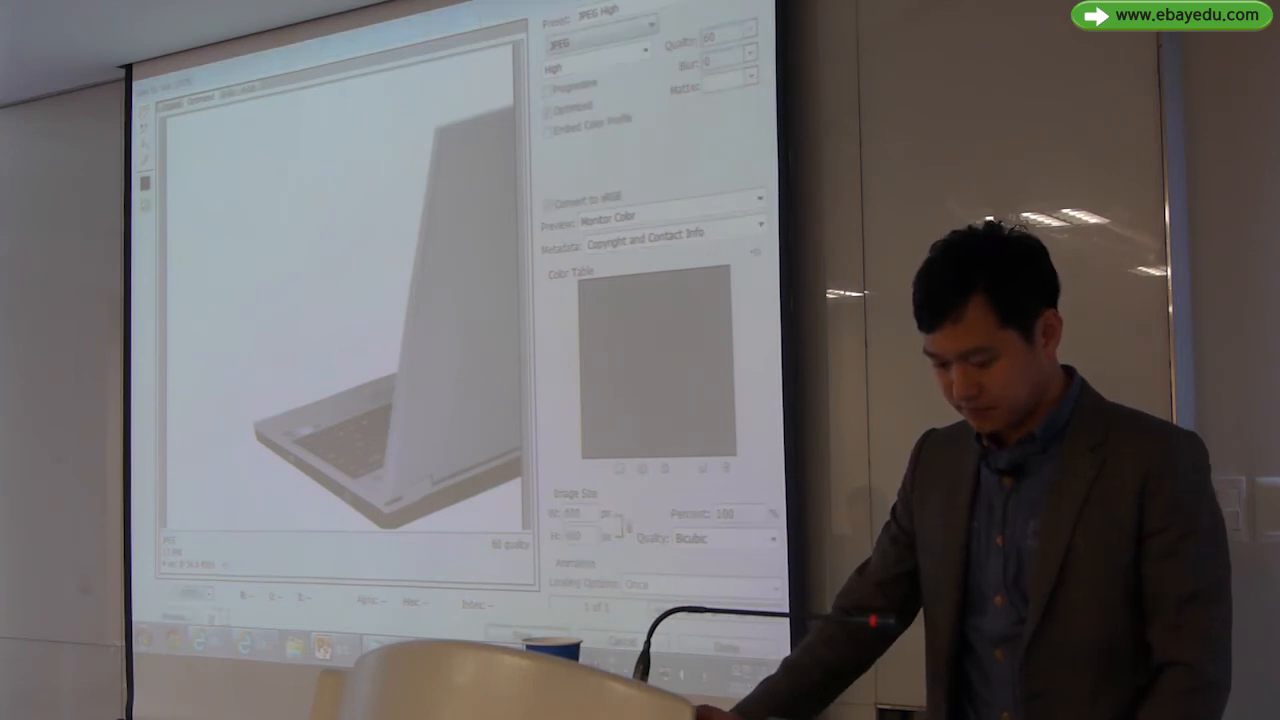
Shift the laptop document's window slightly within the workspace, and close the document without saving its changes.
double_click(470, 35)
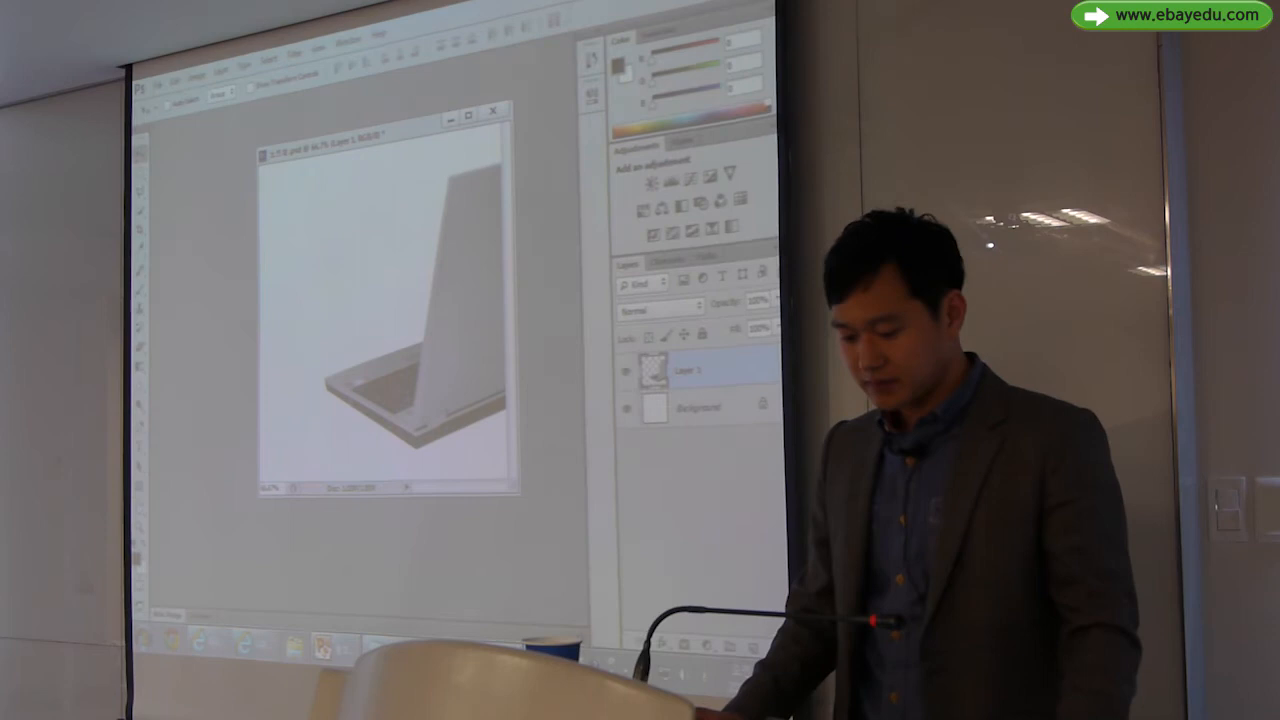
drag(418, 124, 371, 113)
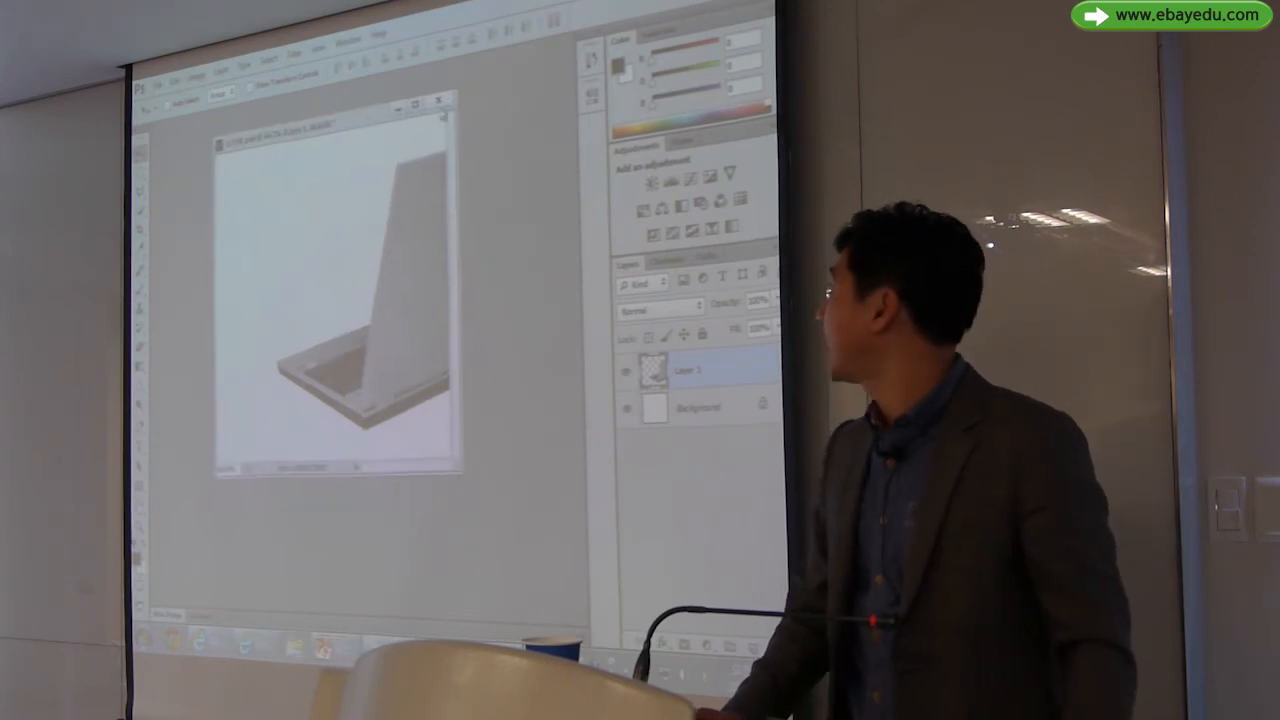
click(438, 100)
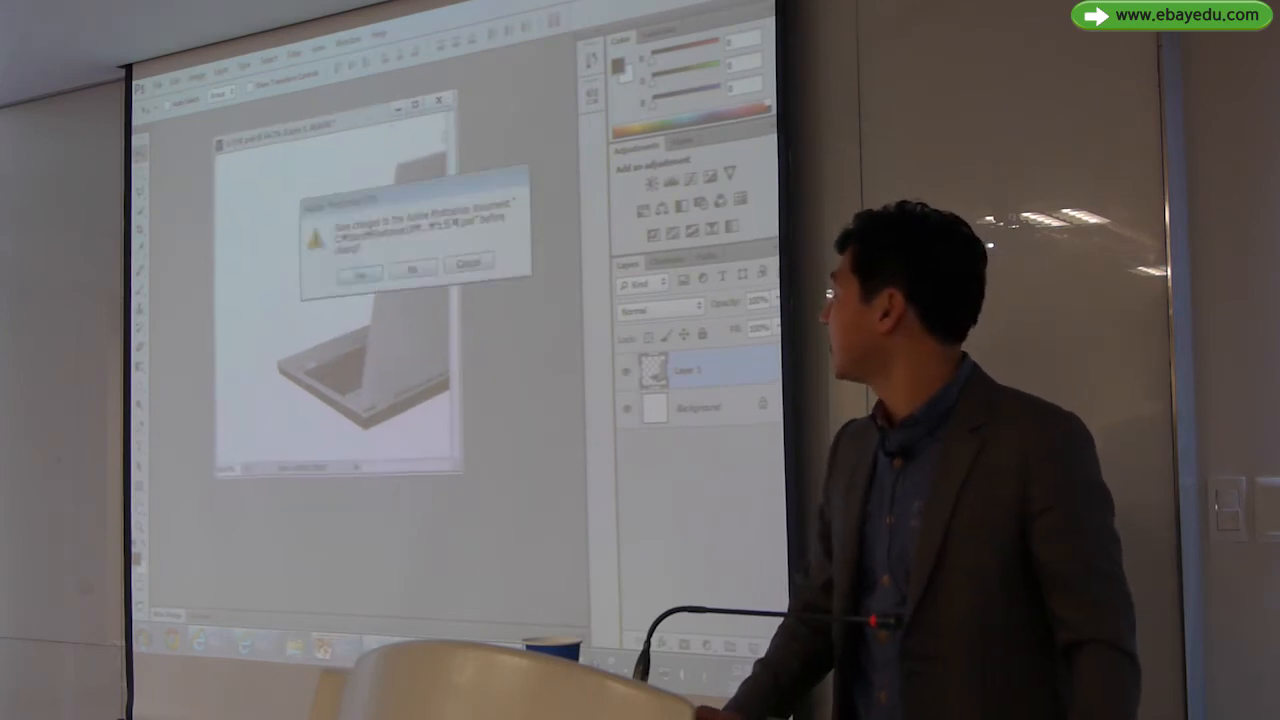
click(414, 271)
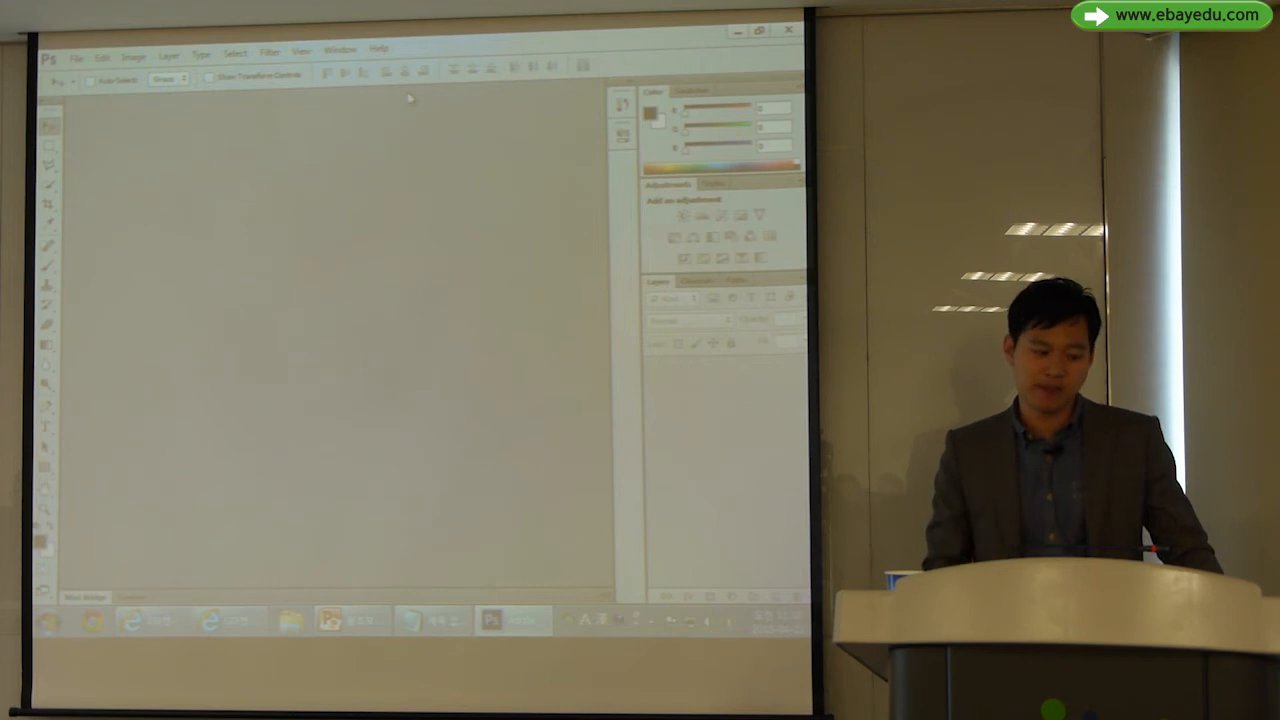
Open the notebook JPEG from the desktop and point out its single flattened Background layer.
click(75, 58)
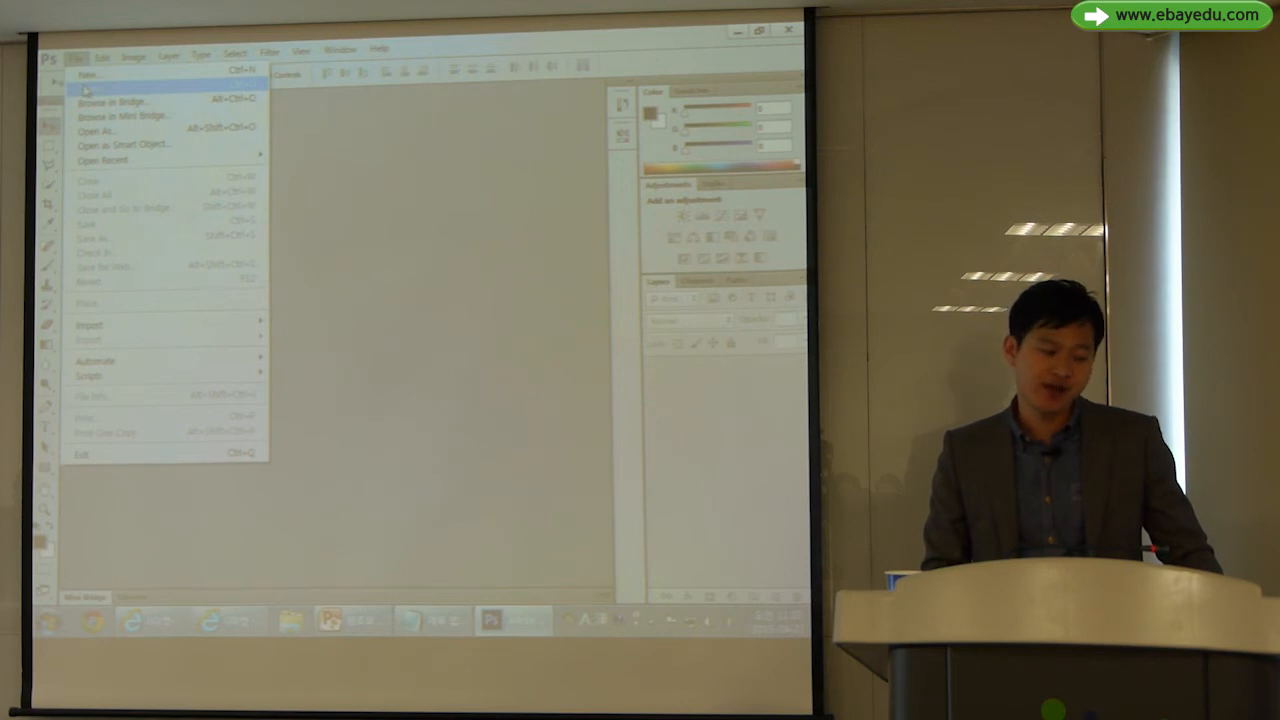
click(99, 89)
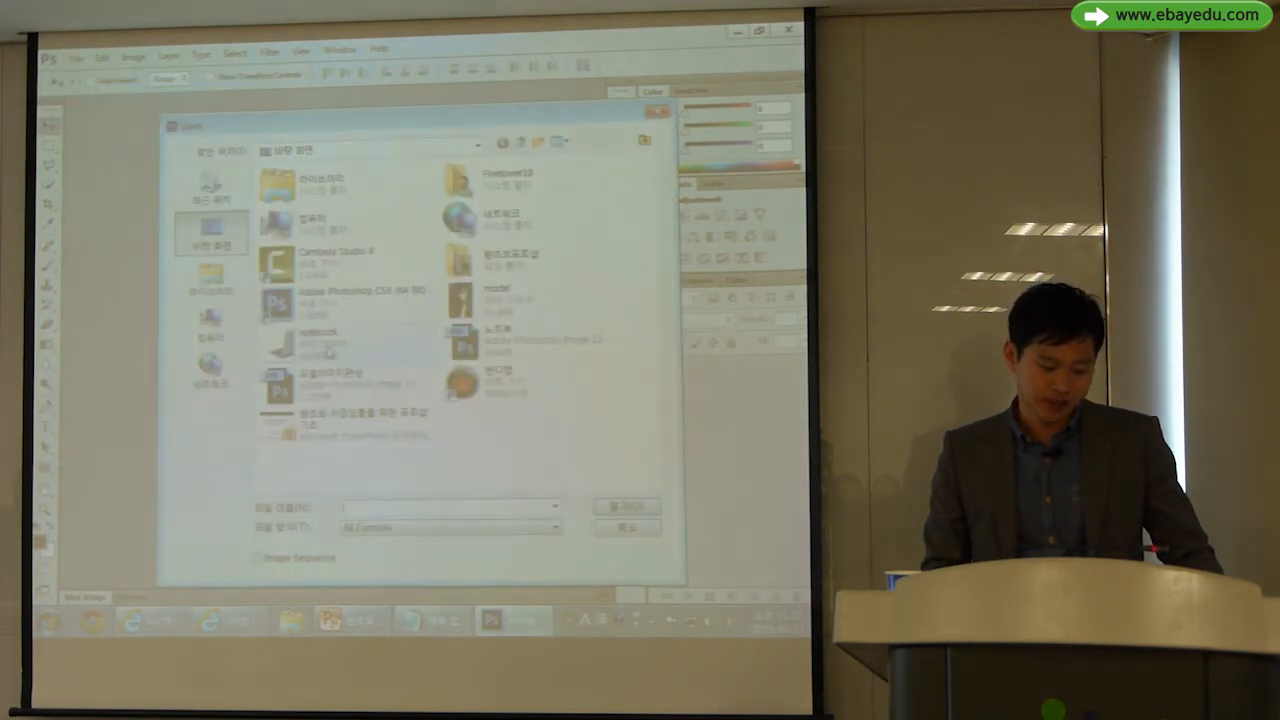
click(645, 510)
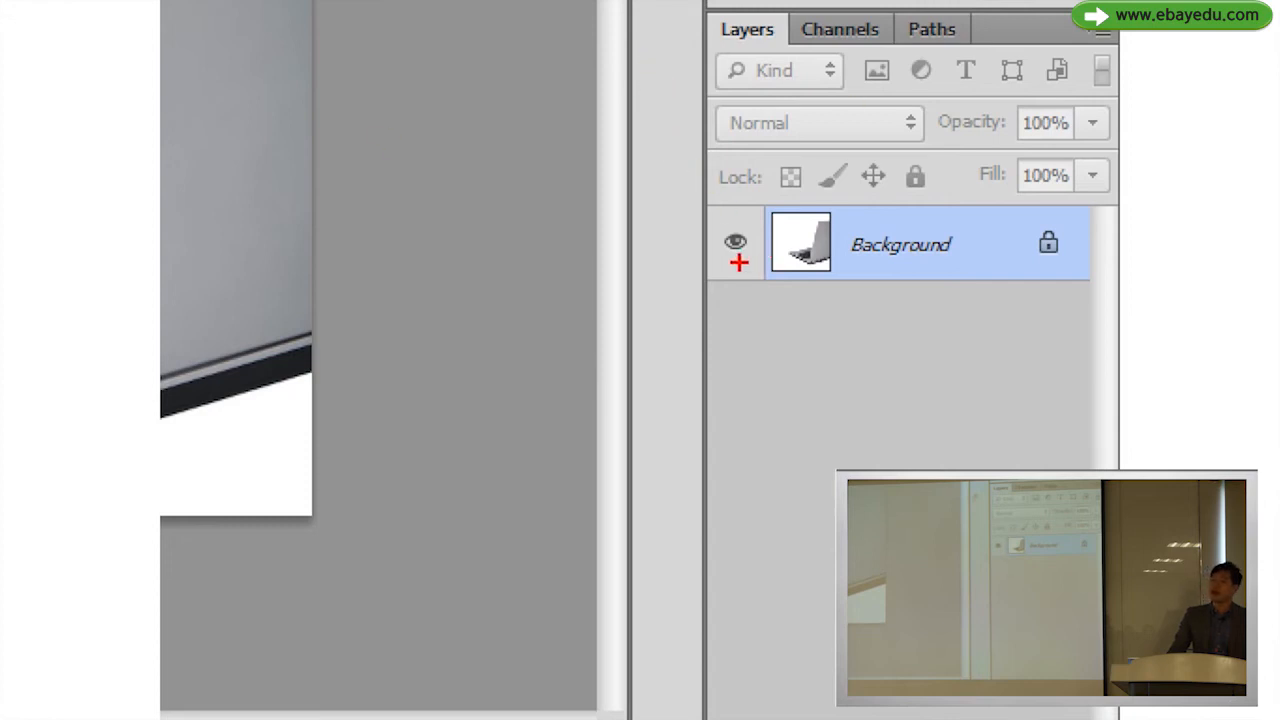
drag(680, 197, 1117, 275)
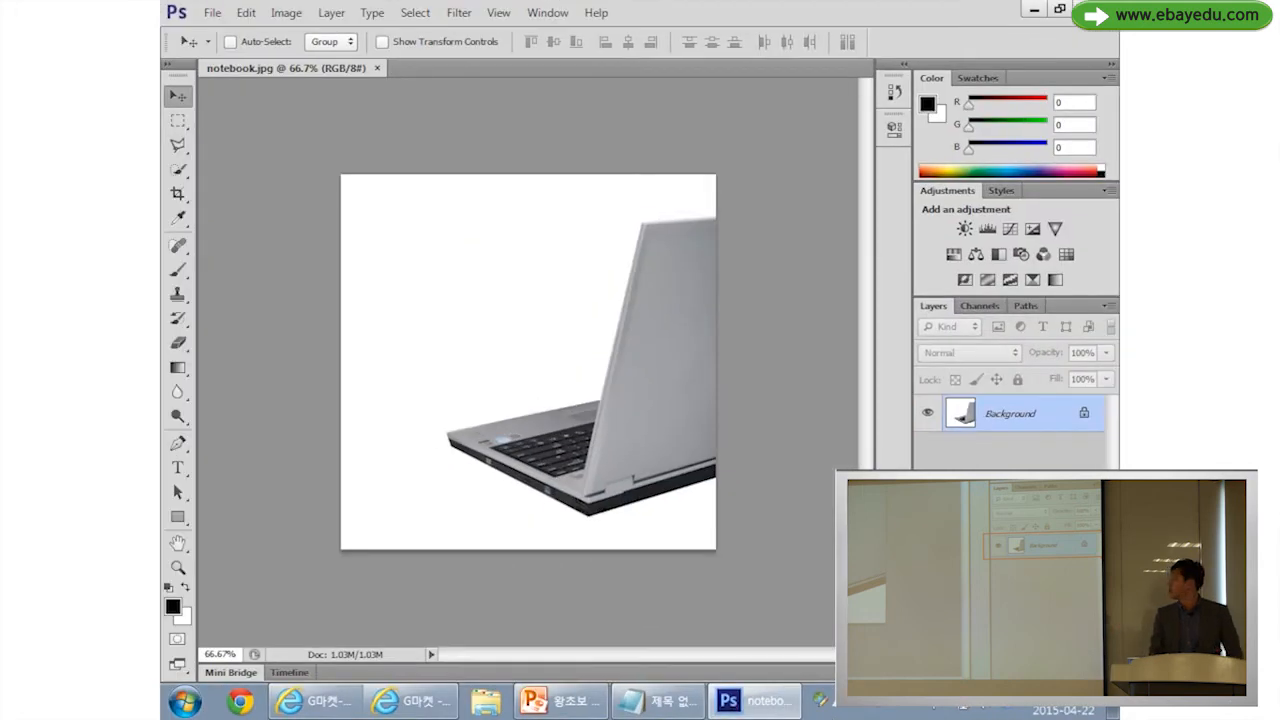
Open 노트북.psd from the desktop and point out its separate Layer 1 and Background layers.
click(212, 12)
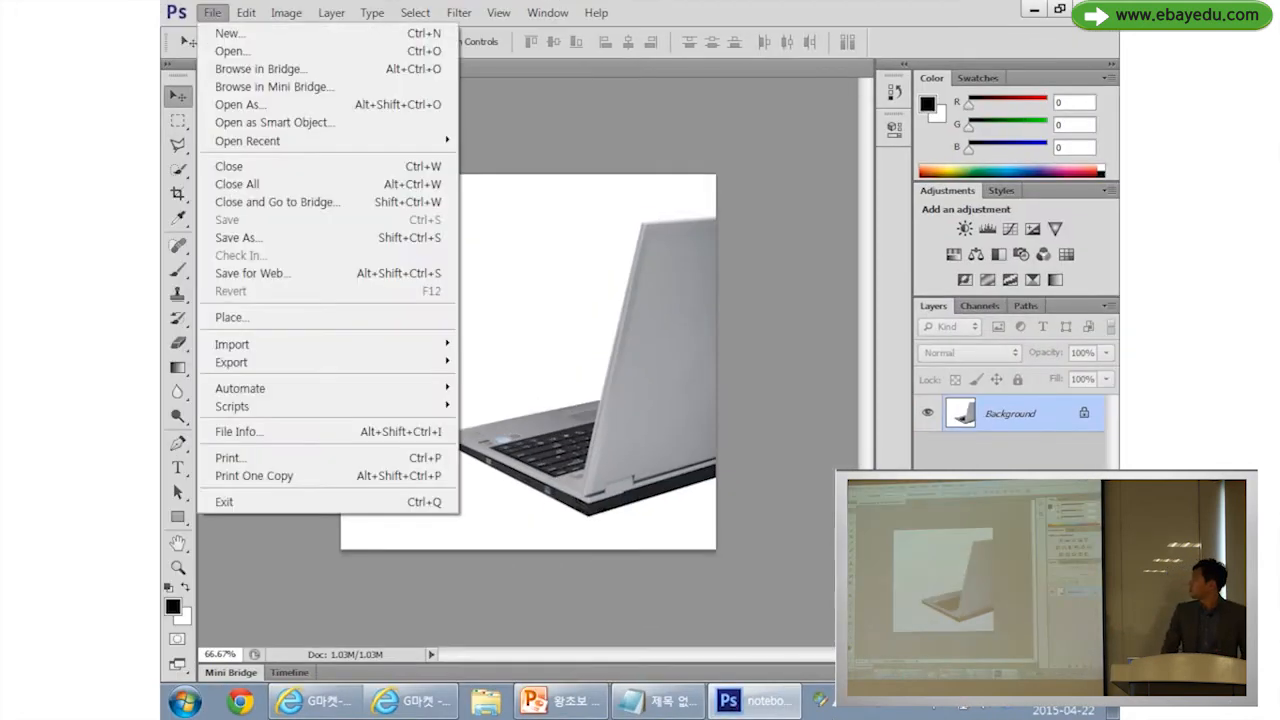
click(230, 50)
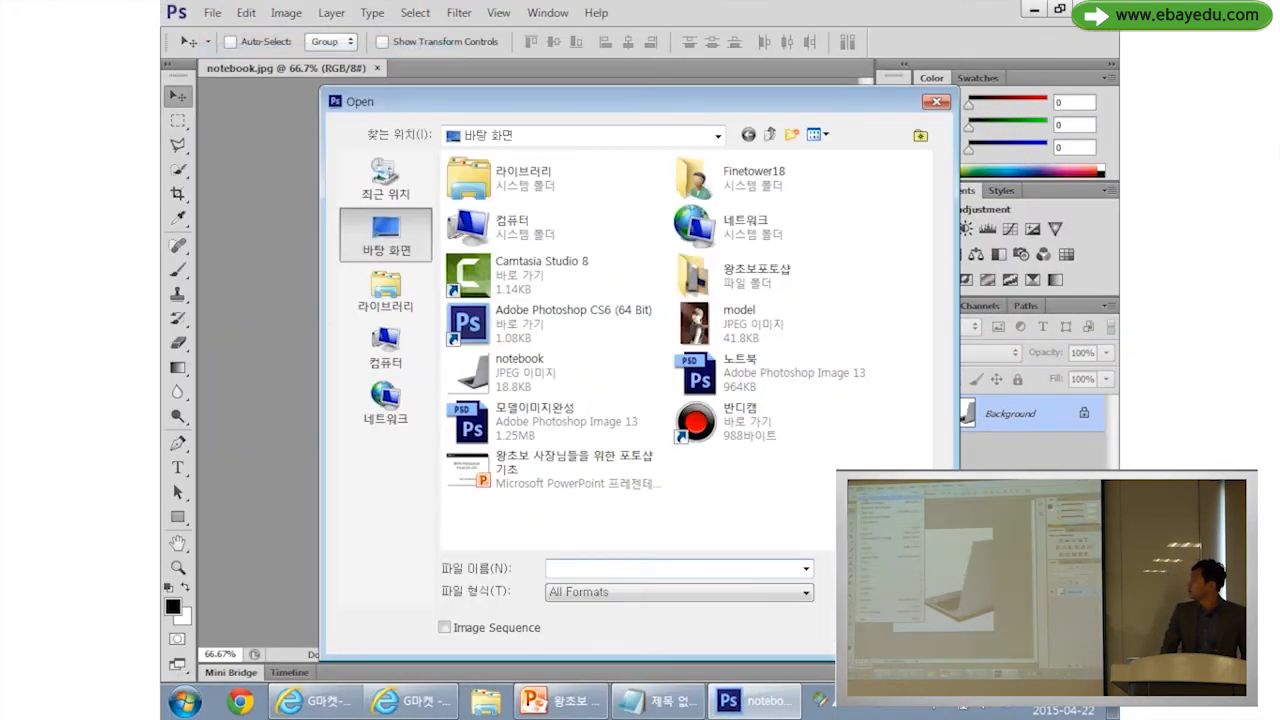
click(740, 372)
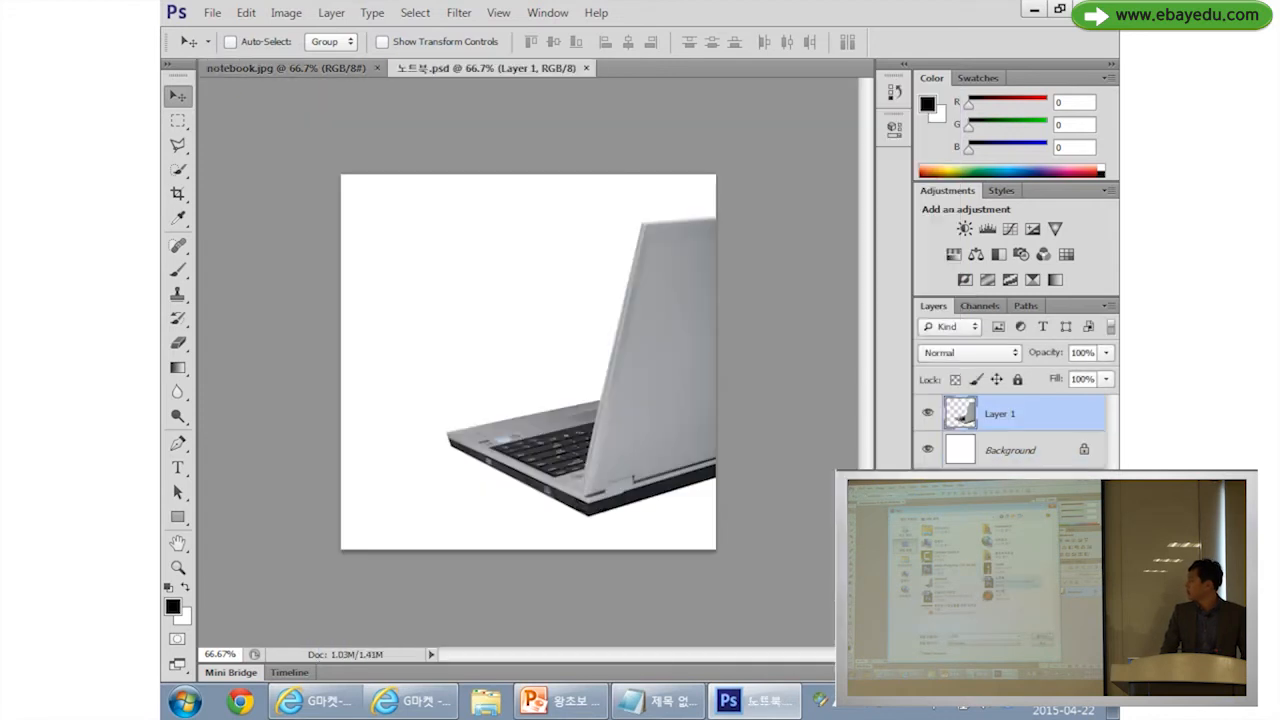
key(ctrl+1)
click(1056, 378)
drag(656, 101, 1116, 287)
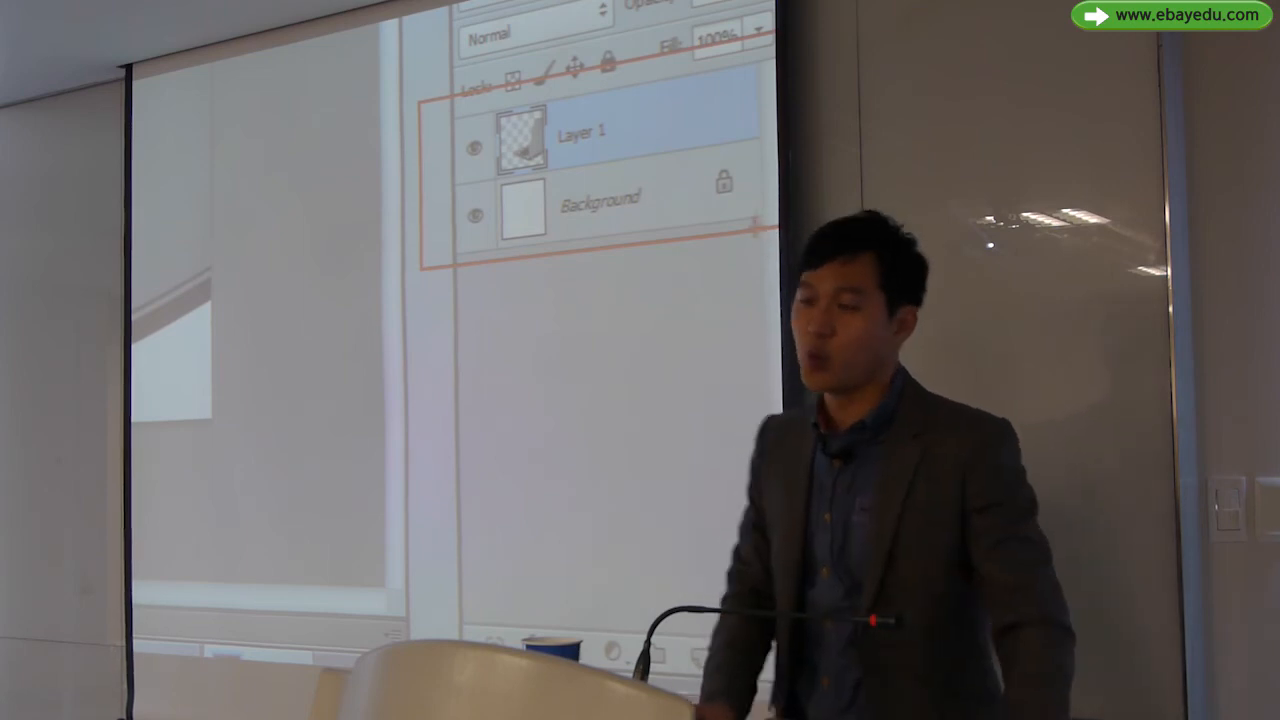
key(Escape)
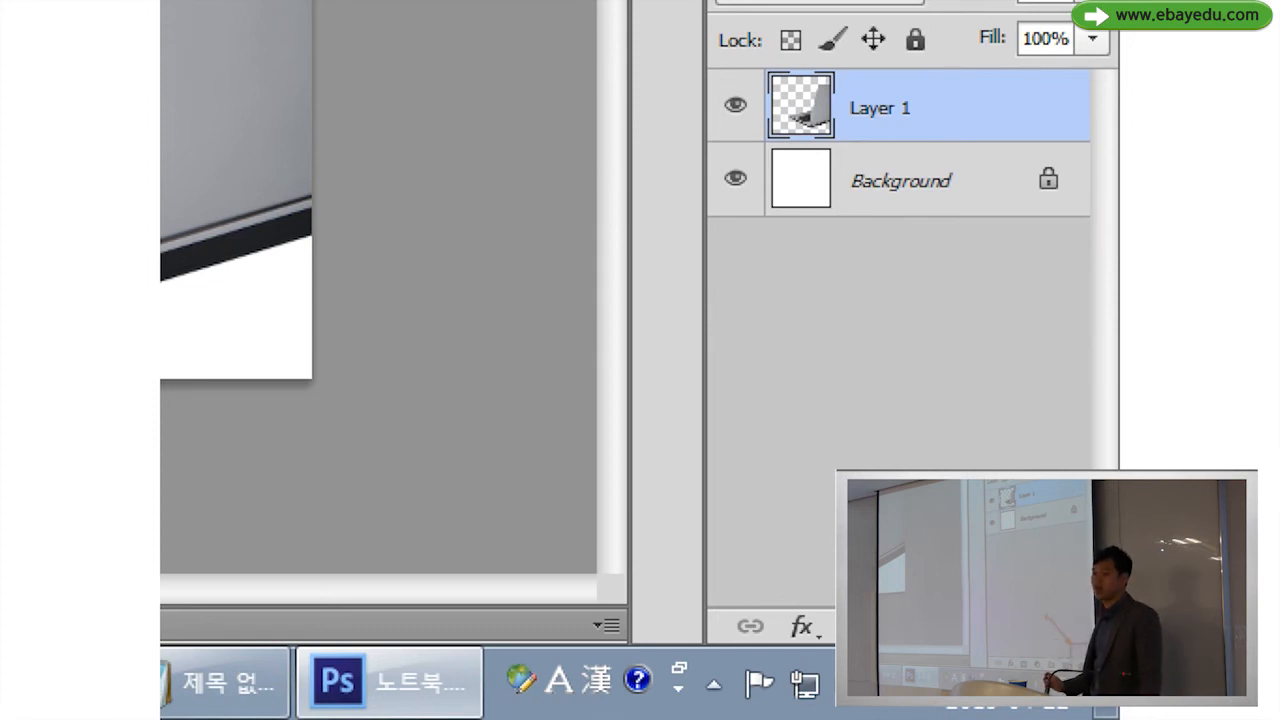
key(super)
key(Escape)
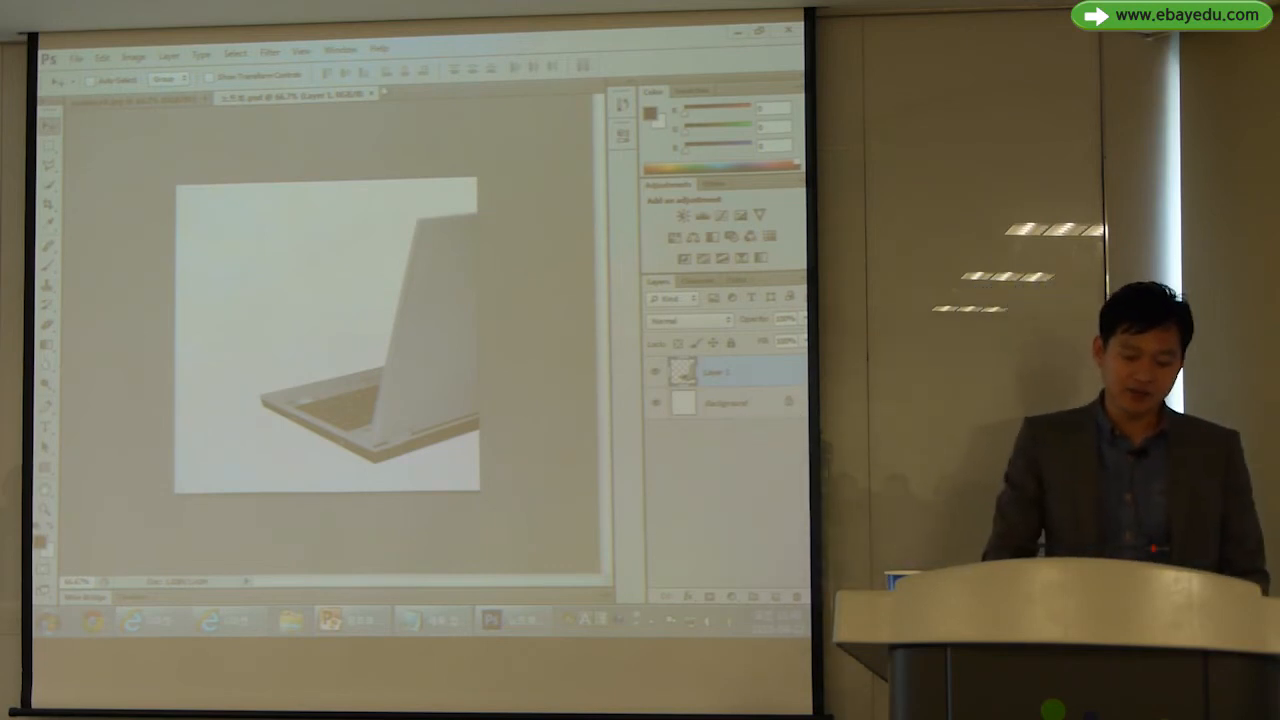
Close both laptop documents and open the 자석올가미도구 photo from the 왕초보포토샵 folder on the desktop.
click(372, 94)
click(205, 99)
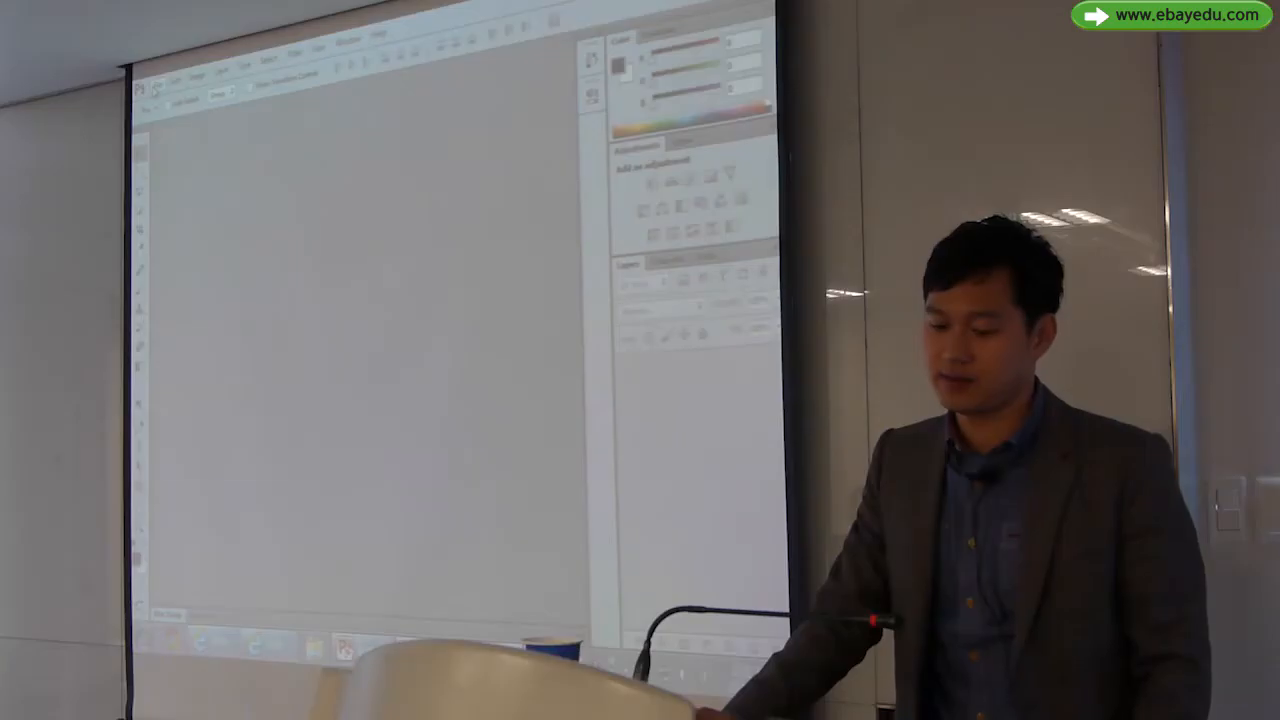
click(74, 58)
click(176, 108)
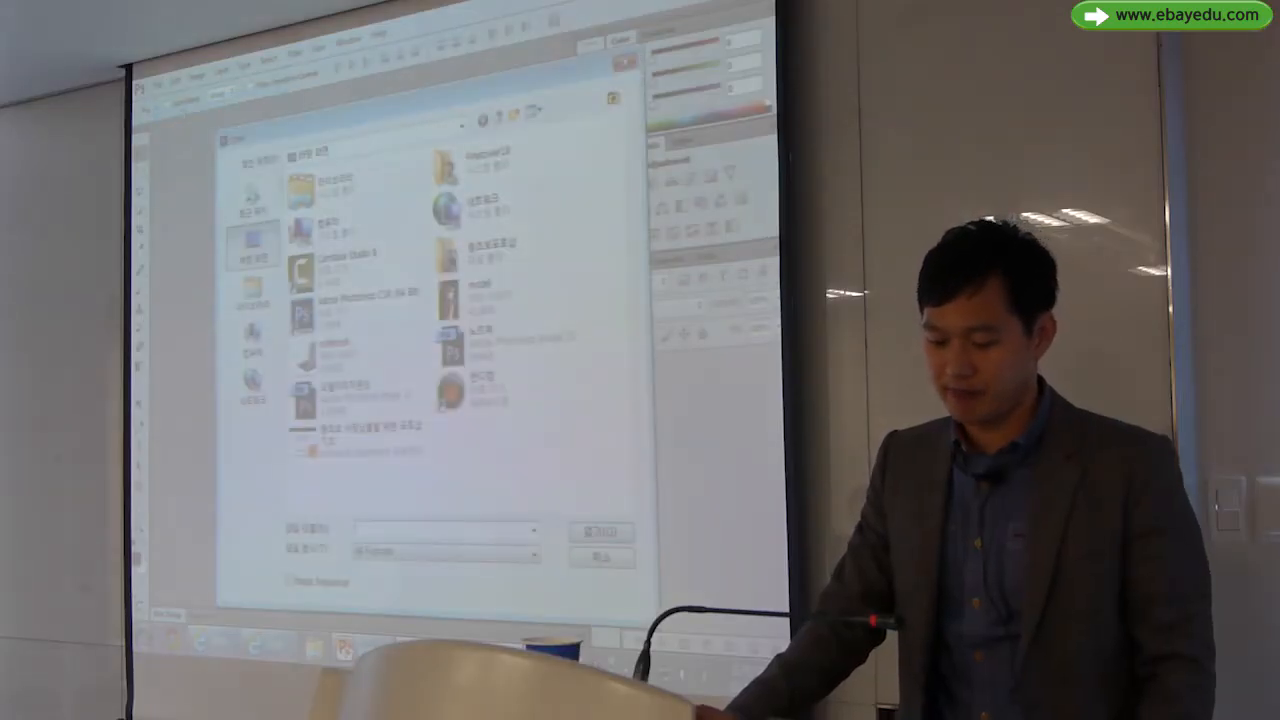
double_click(473, 258)
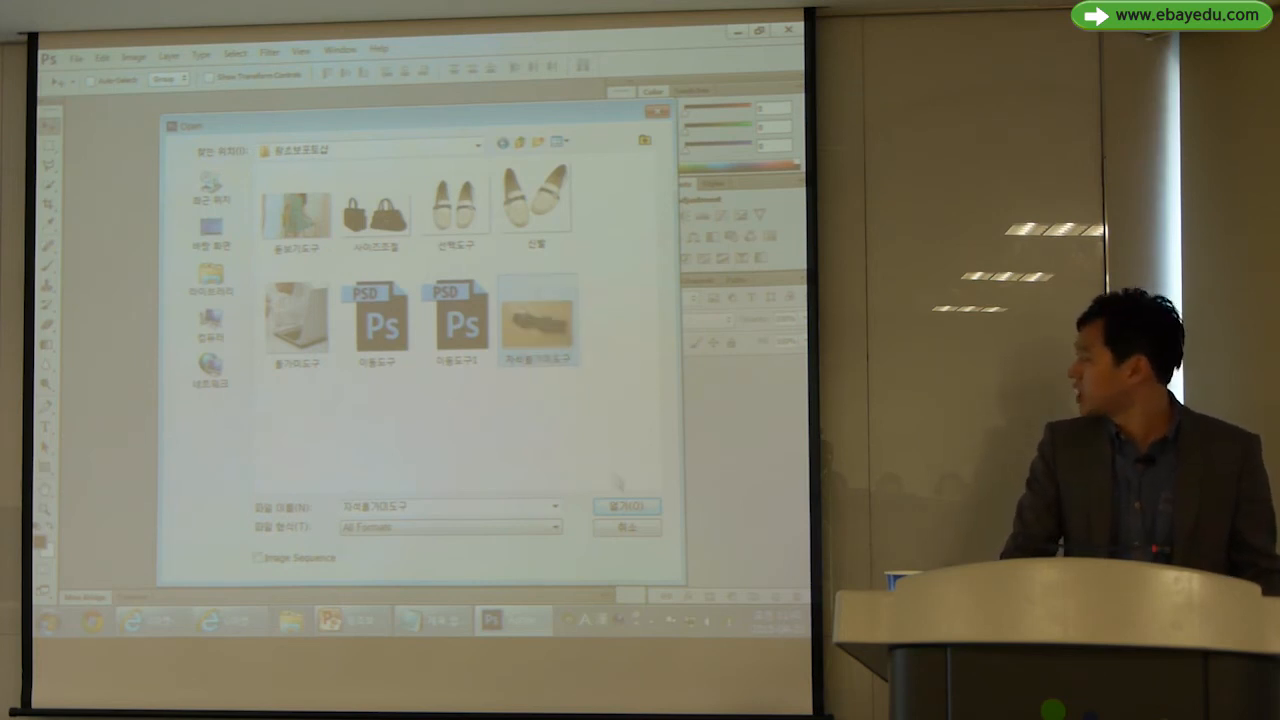
click(627, 507)
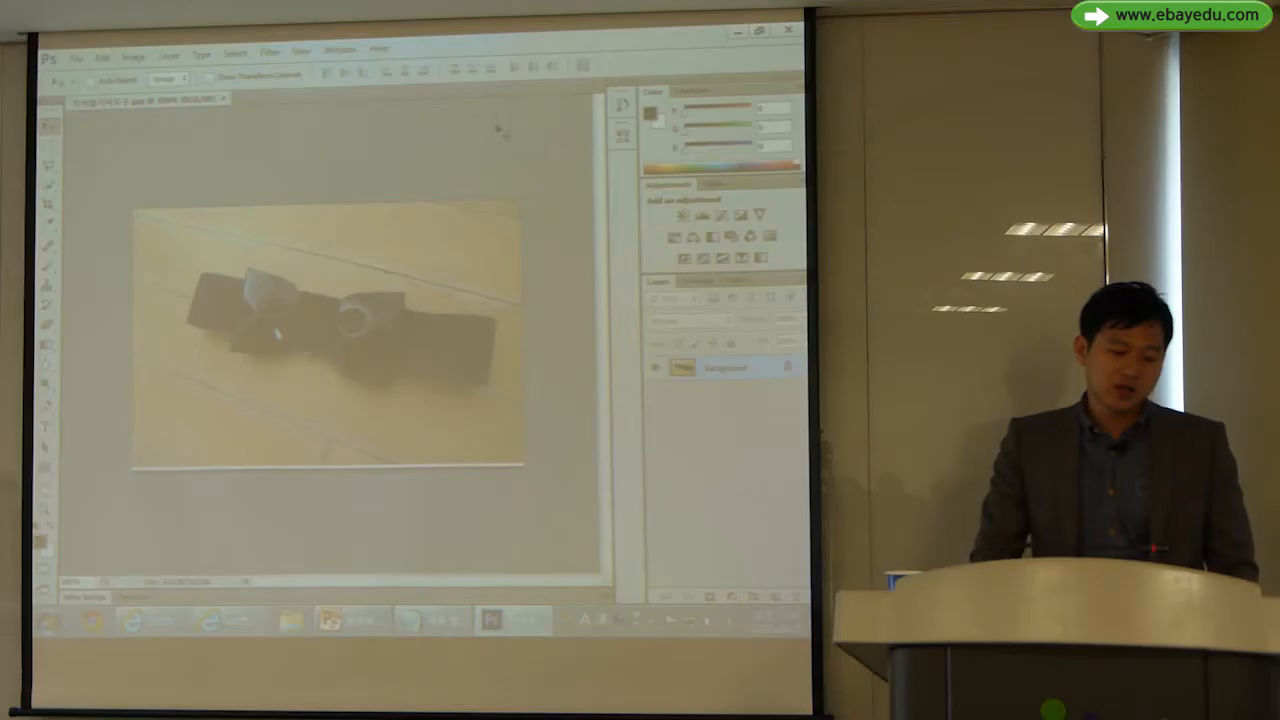
Start a Polygonal Lasso outline on the navy bow, tracing the top edge of its left band.
click(51, 168)
key(ctrl+1)
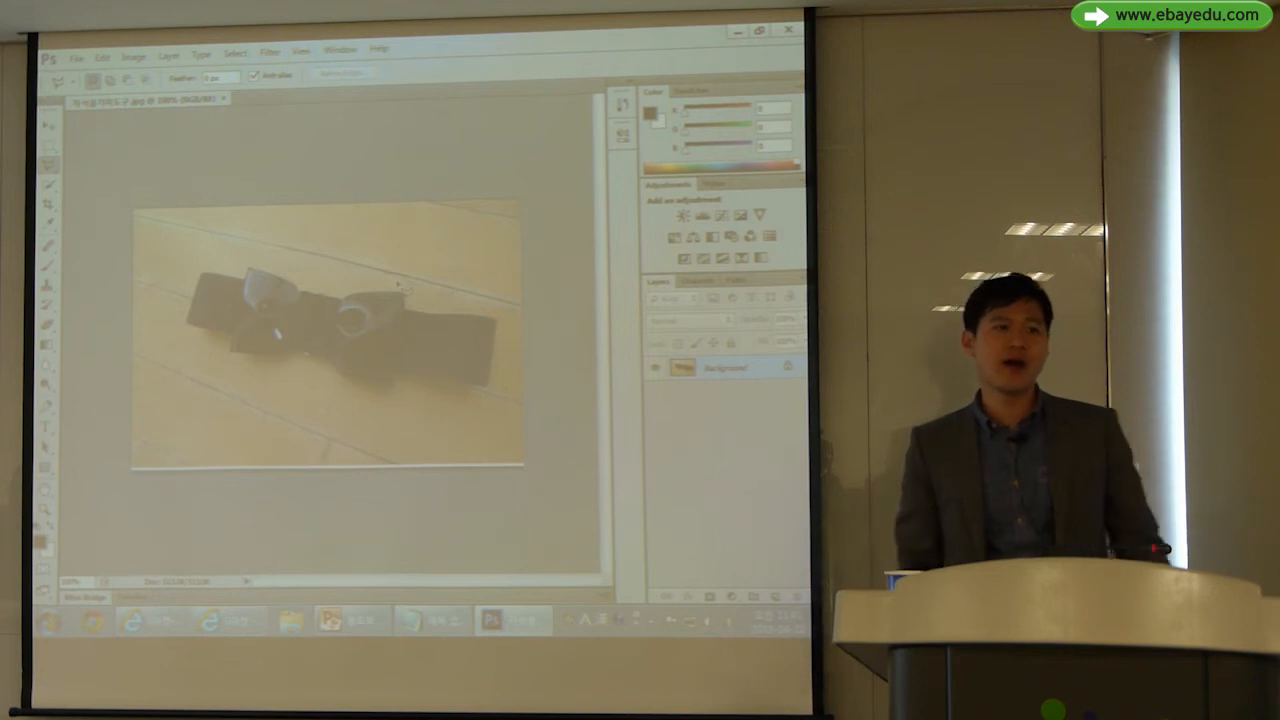
key(ctrl+minus)
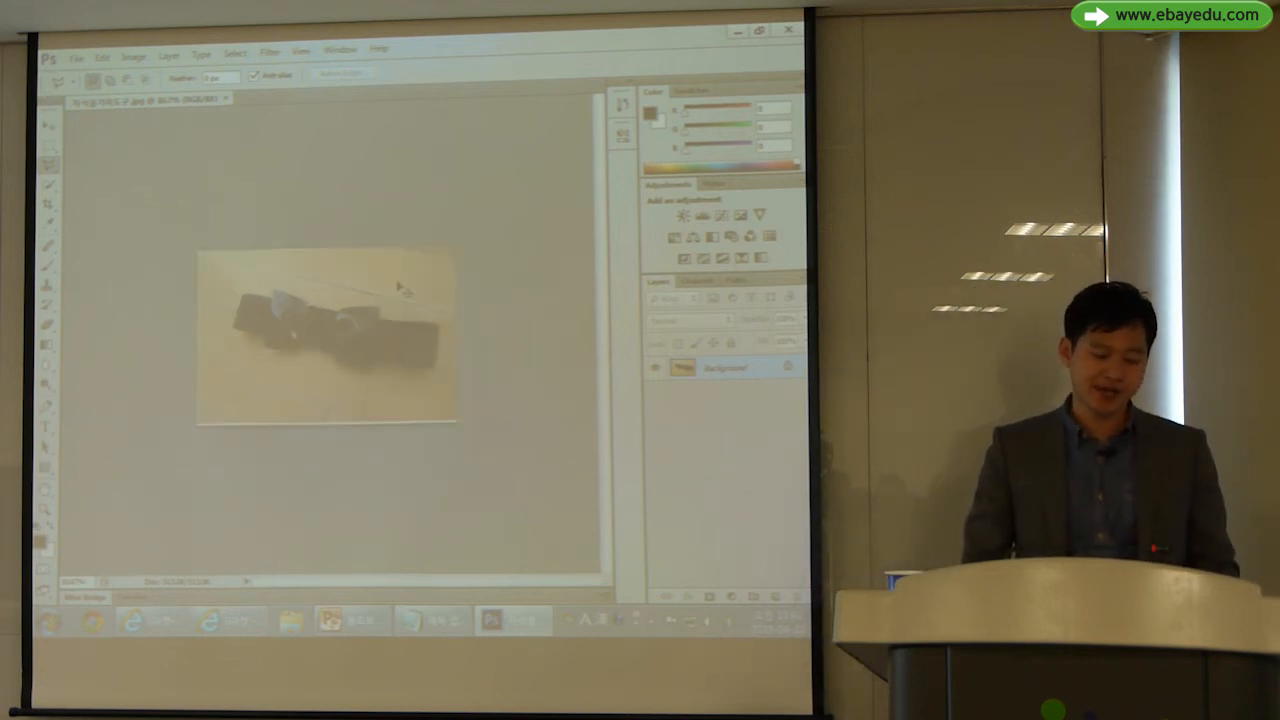
key(ctrl+plus)
key(ctrl+plus)
key(ctrl+plus)
key(ctrl+plus)
key(ctrl+plus)
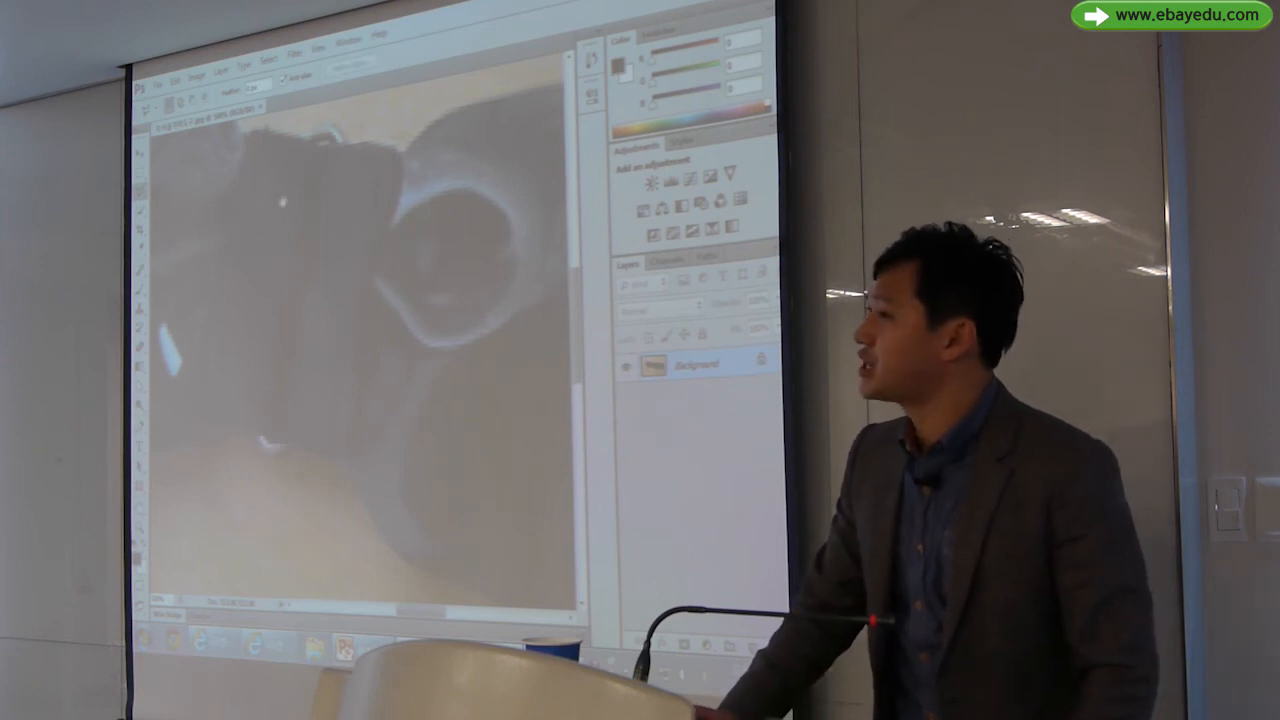
drag(268, 206, 506, 336)
drag(260, 237, 444, 318)
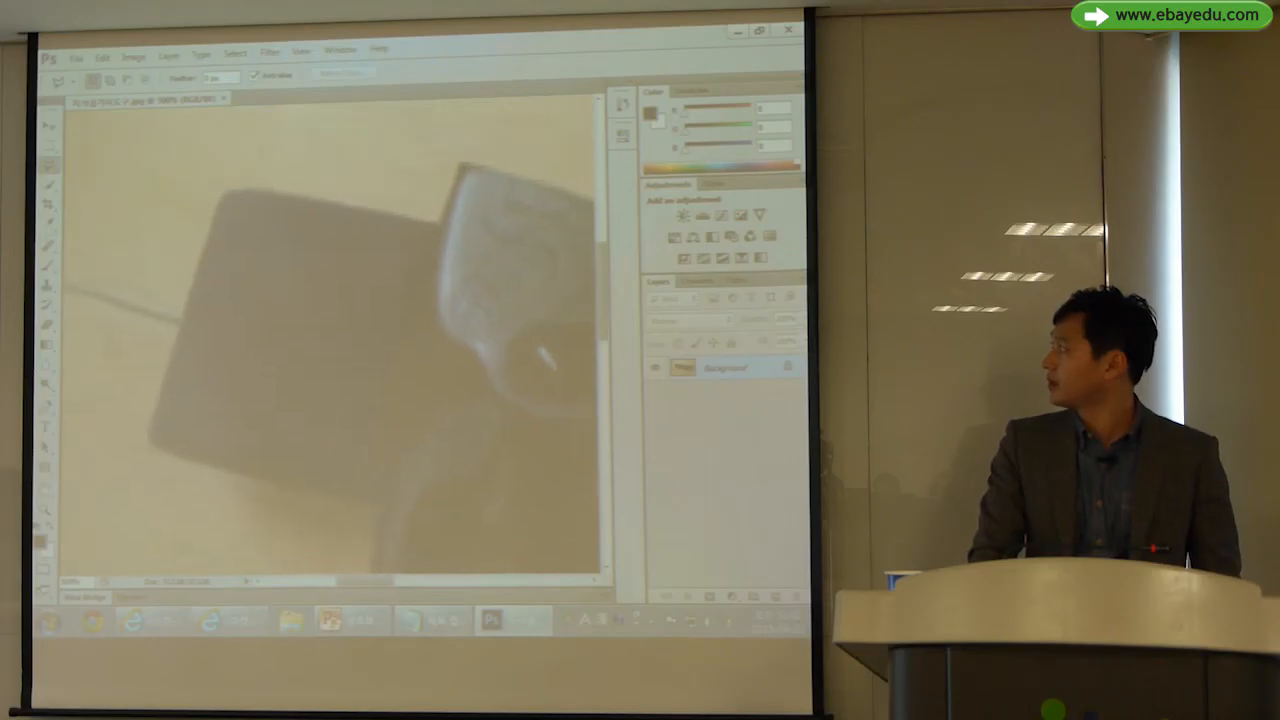
drag(444, 264, 441, 273)
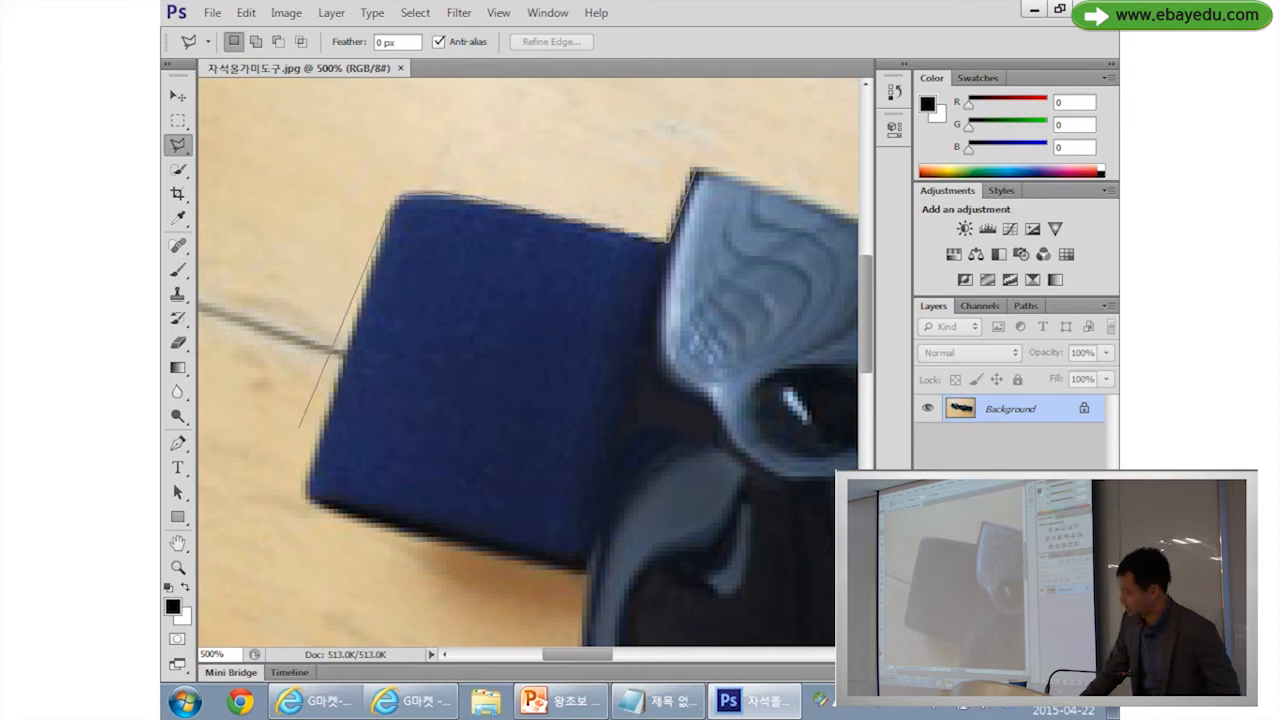
Continue the lasso outline down the left side of the bow's left band and along its lower edge.
key(ctrl)
key(ctrl)
key(ctrl)
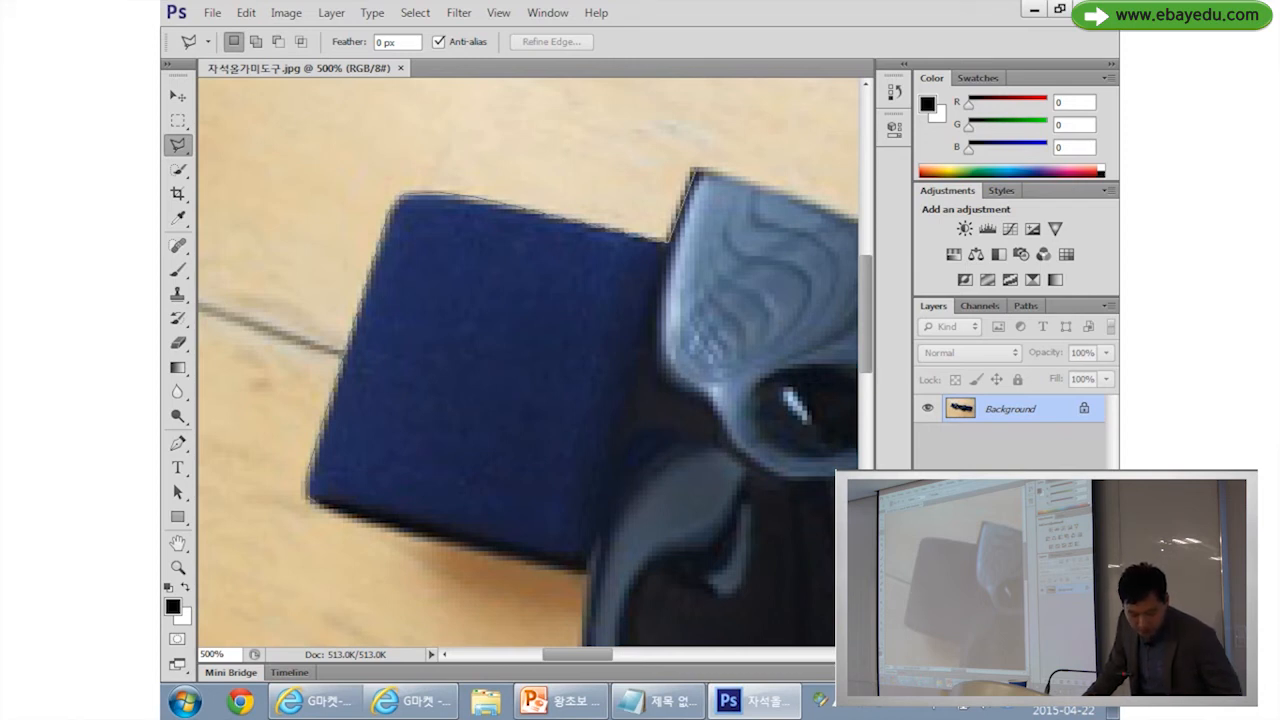
drag(310, 498, 470, 548)
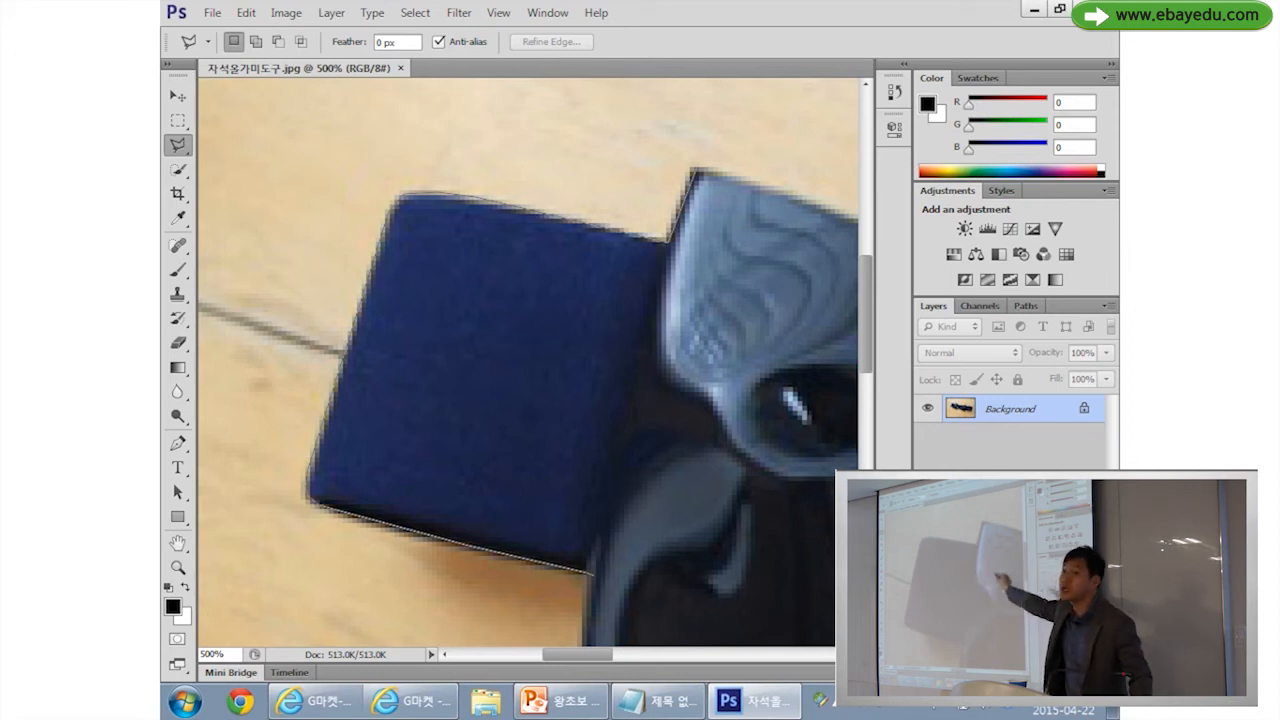
Continue the lasso outline along the lower edges of the bow's left loop, centre knot and right loop.
drag(588, 572, 464, 334)
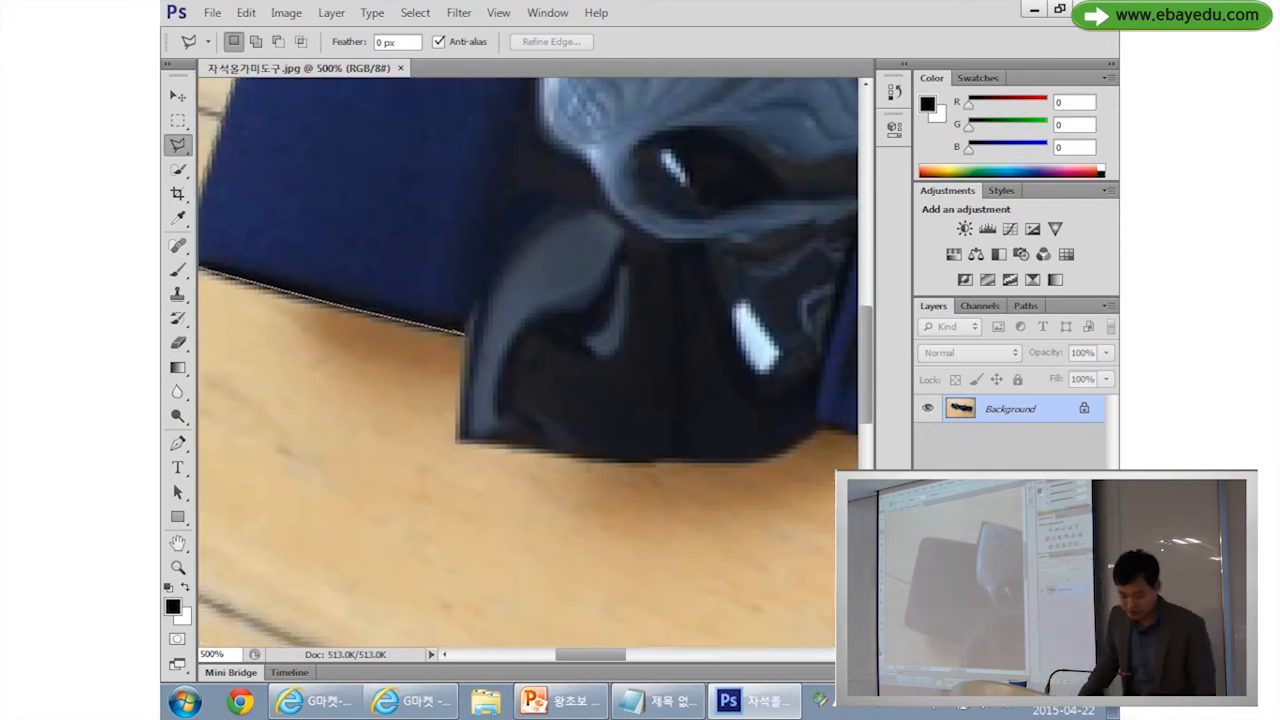
mouse_move(464, 334)
mouse_down()
mouse_move(554, 445)
mouse_move(437, 255)
mouse_up()
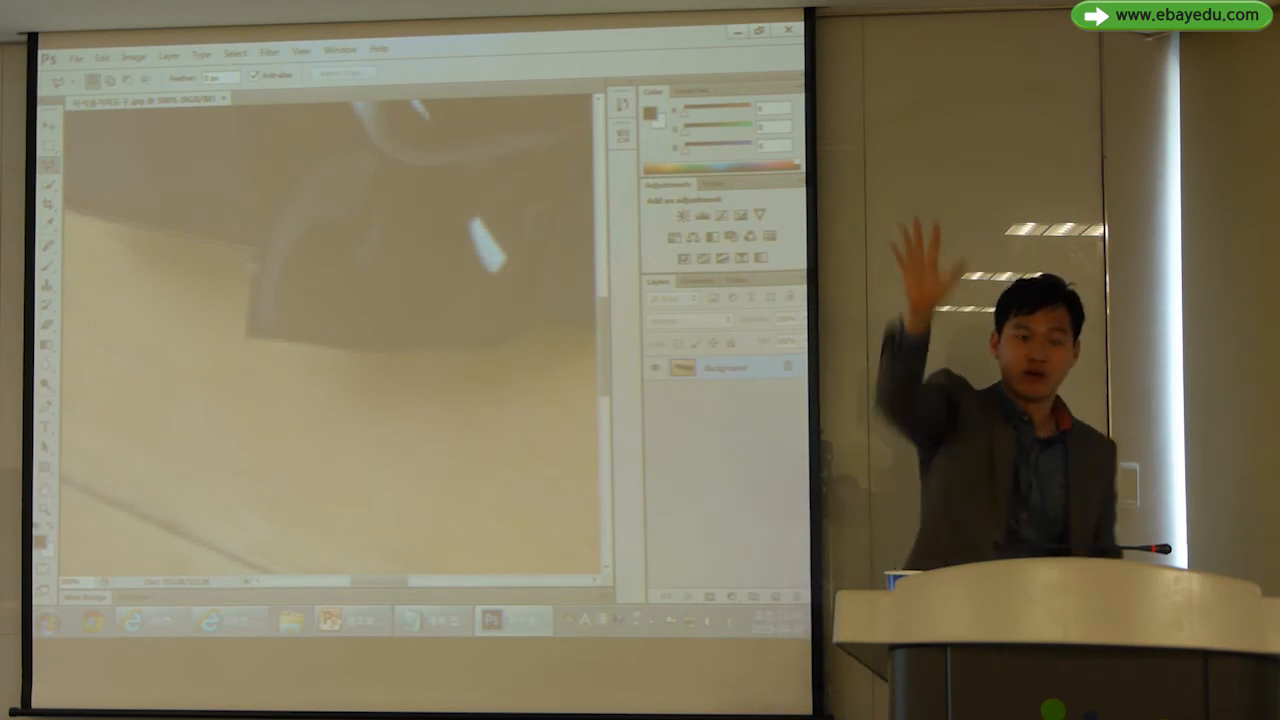
drag(250, 250, 142, 182)
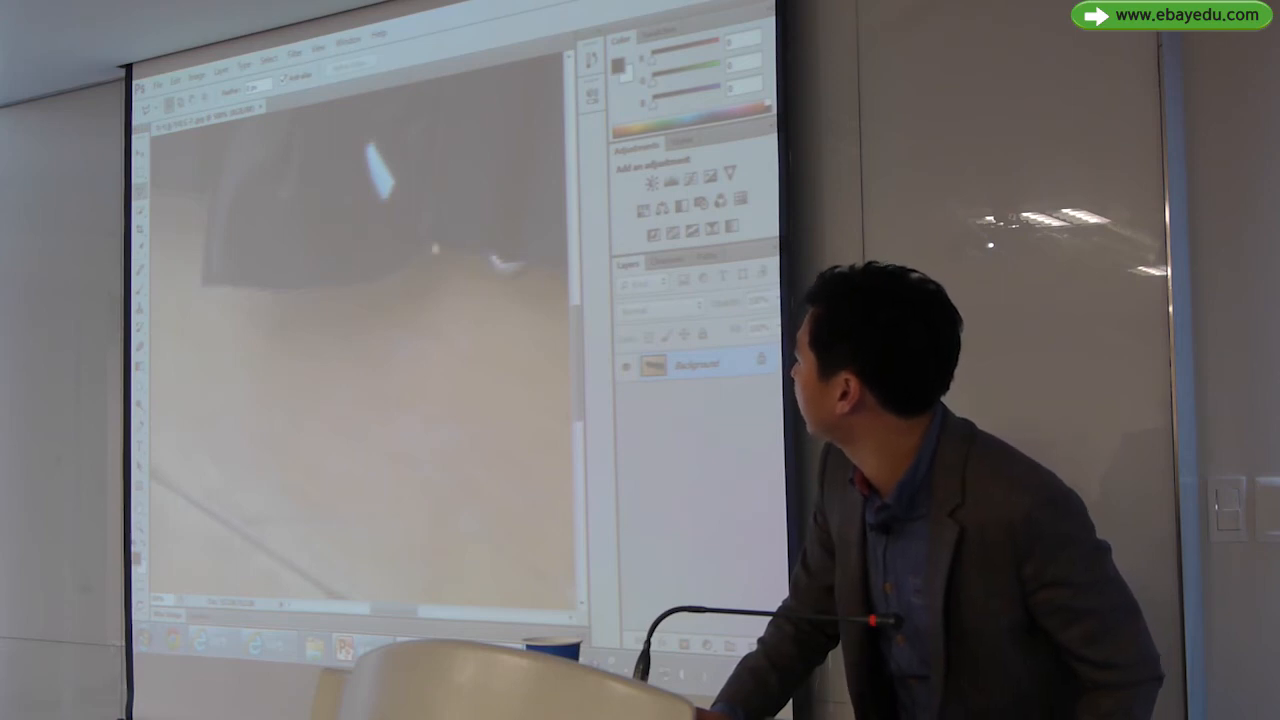
drag(435, 241, 340, 208)
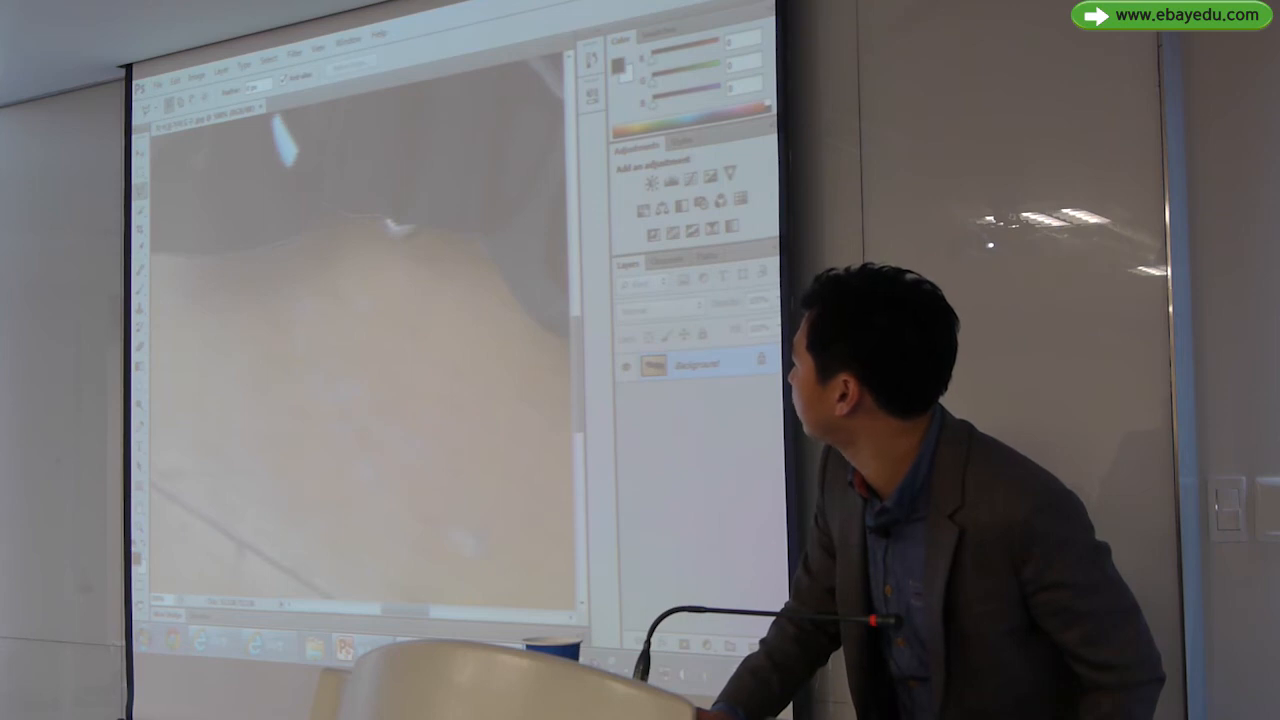
drag(398, 226, 172, 149)
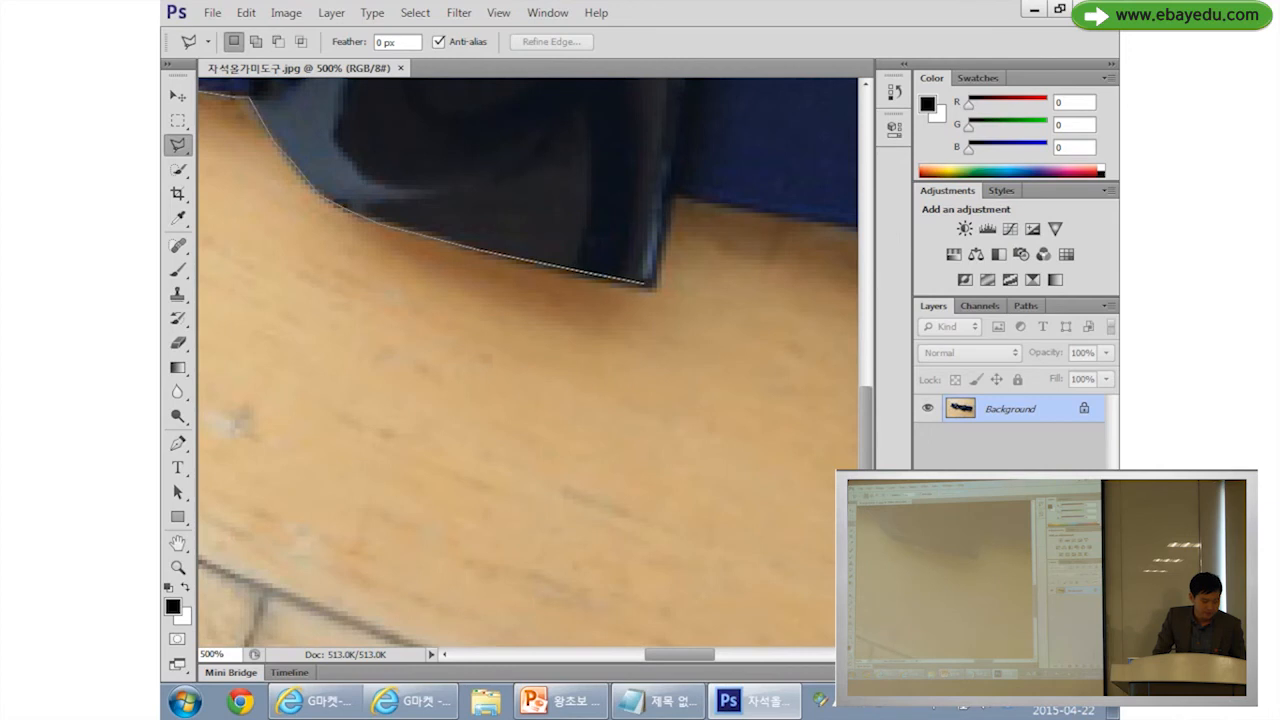
drag(645, 283, 447, 370)
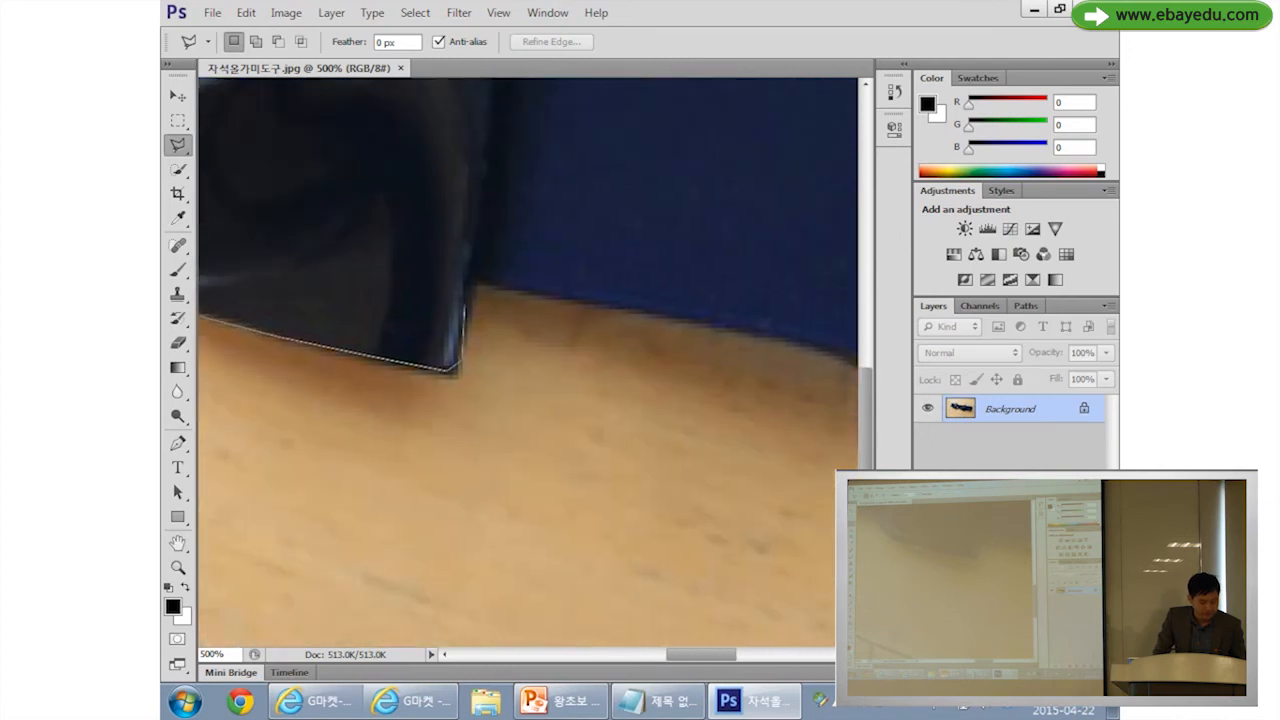
Trace the lasso outline around the bow's right band along its lower edge, outer end and top edge.
click(472, 281)
drag(472, 281, 262, 277)
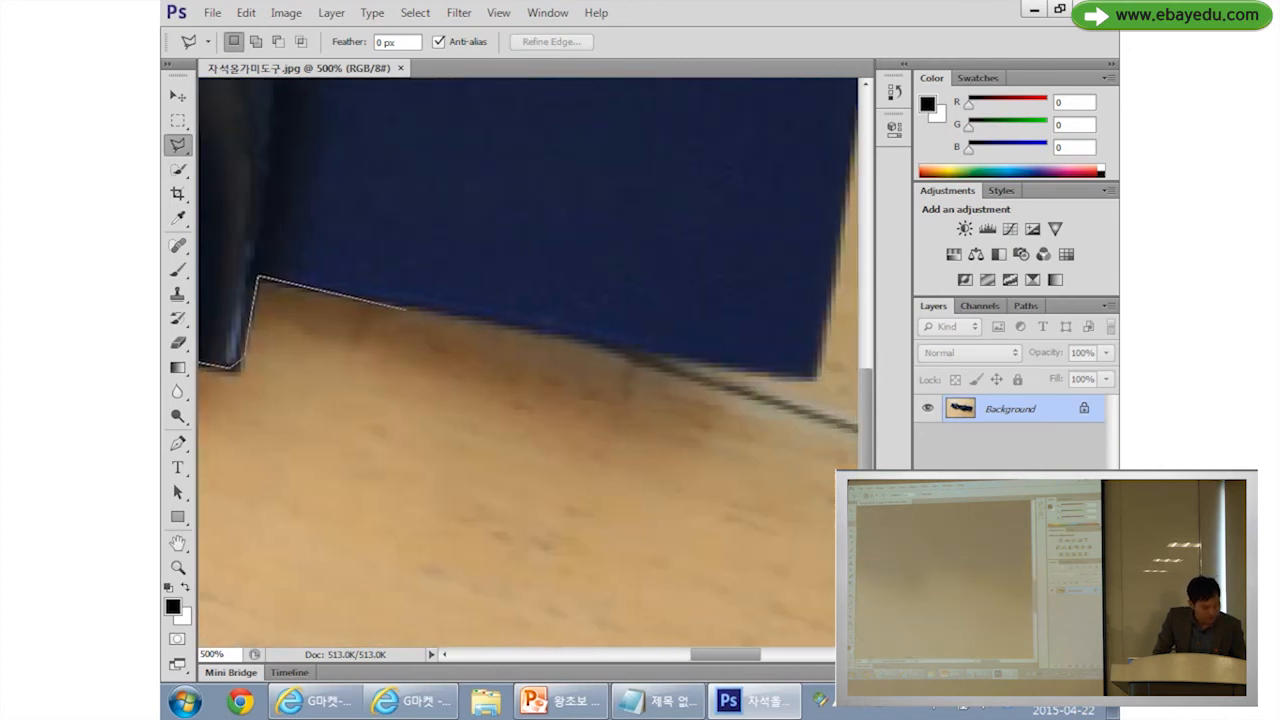
click(730, 366)
click(795, 374)
drag(795, 374, 624, 519)
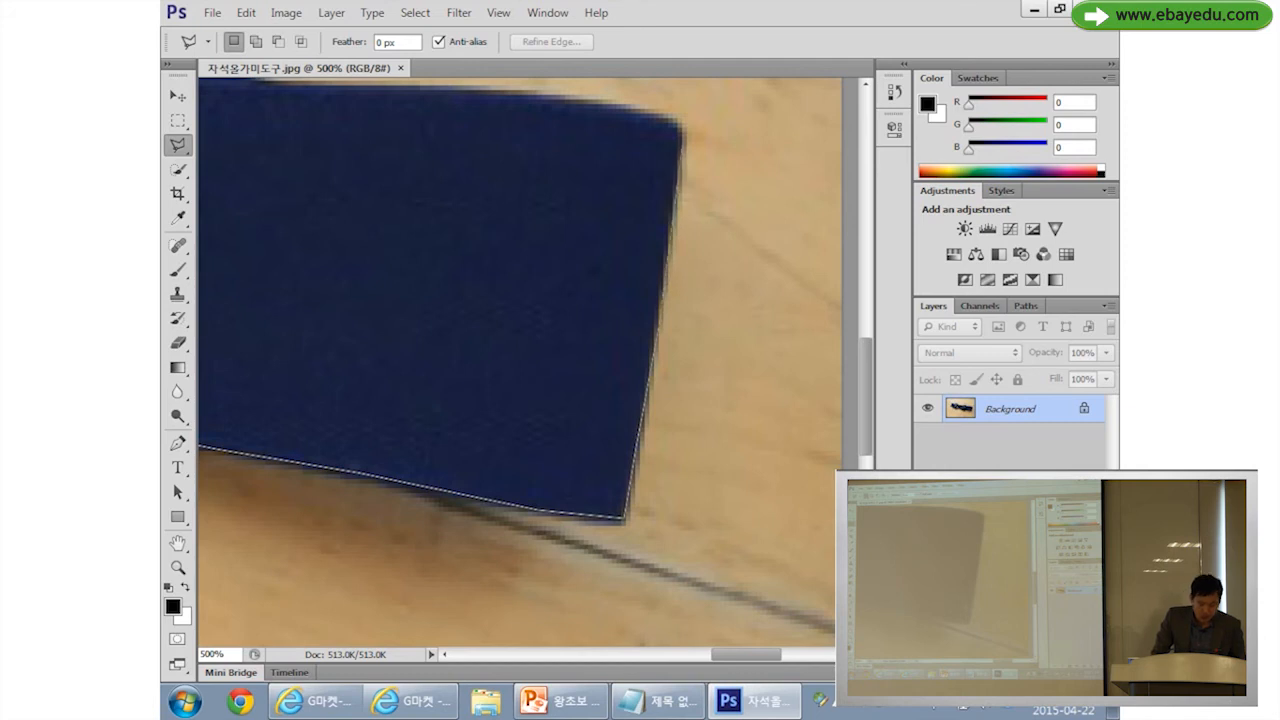
drag(681, 133, 740, 433)
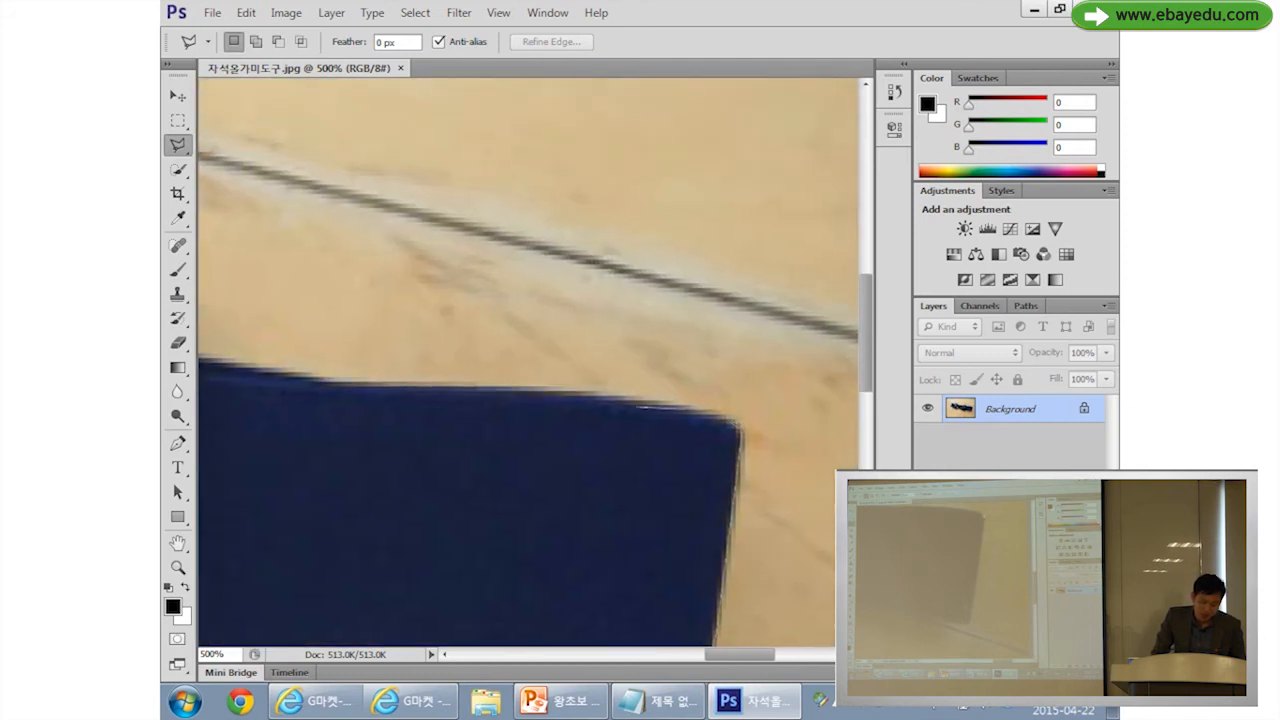
click(524, 391)
drag(524, 391, 714, 384)
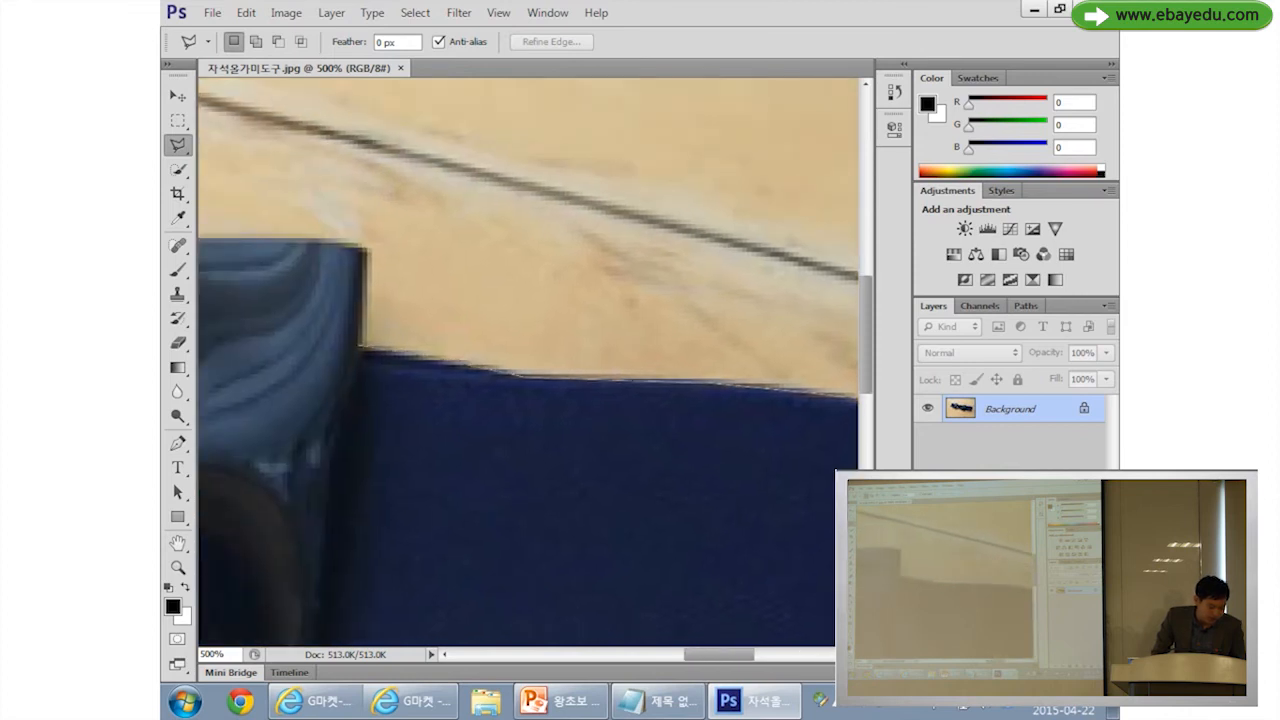
Trace the top edges of the right loop, centre knot and left loop, and close the outline into a selection around the whole bow.
drag(366, 250, 754, 354)
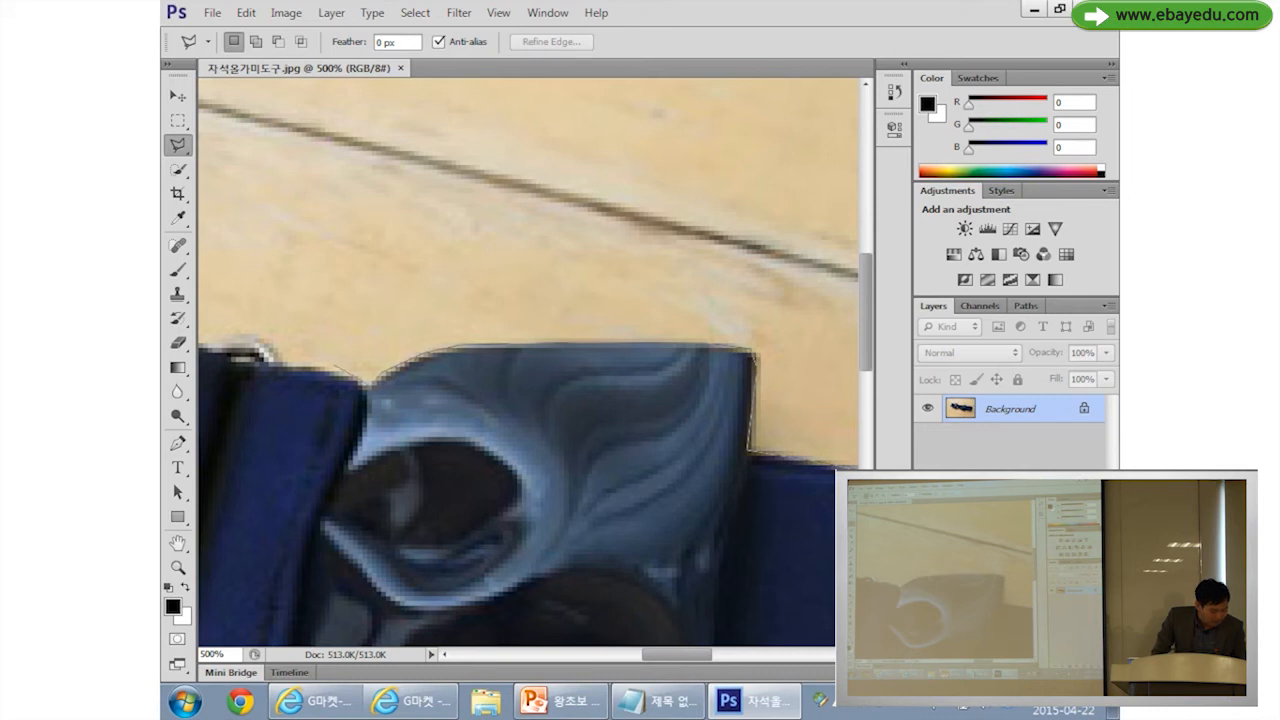
drag(372, 383, 688, 395)
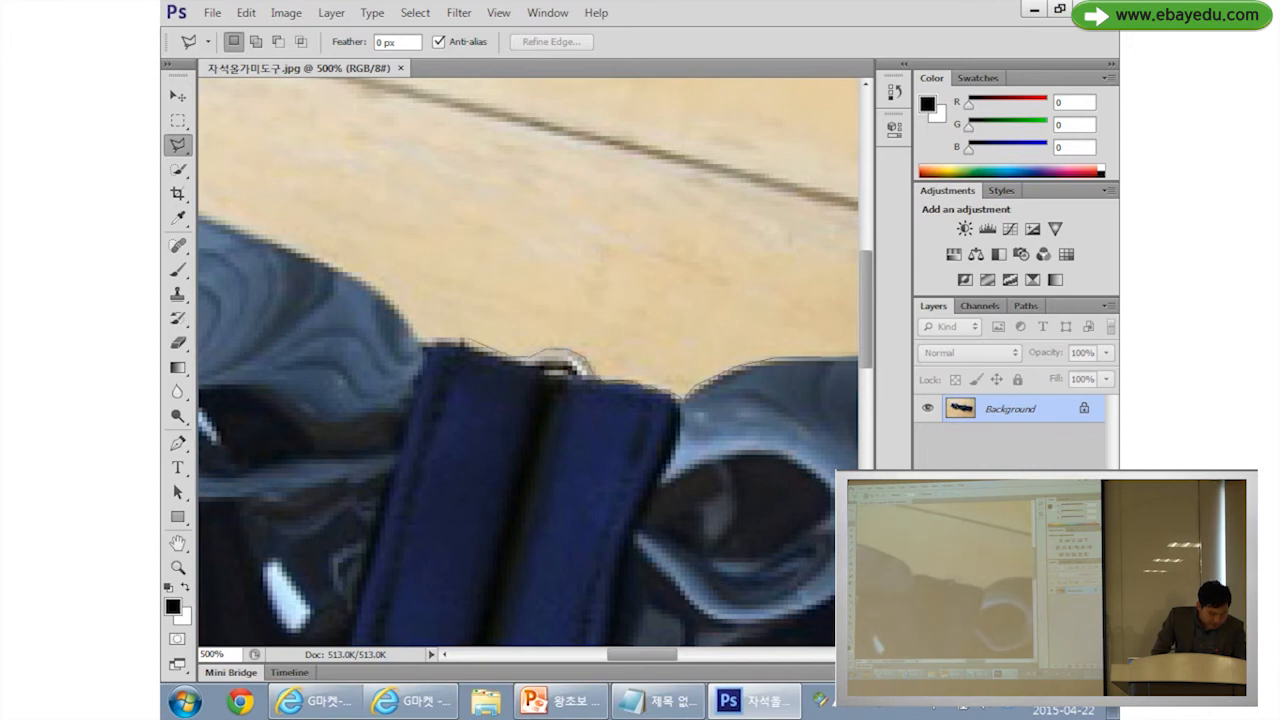
drag(425, 340, 686, 389)
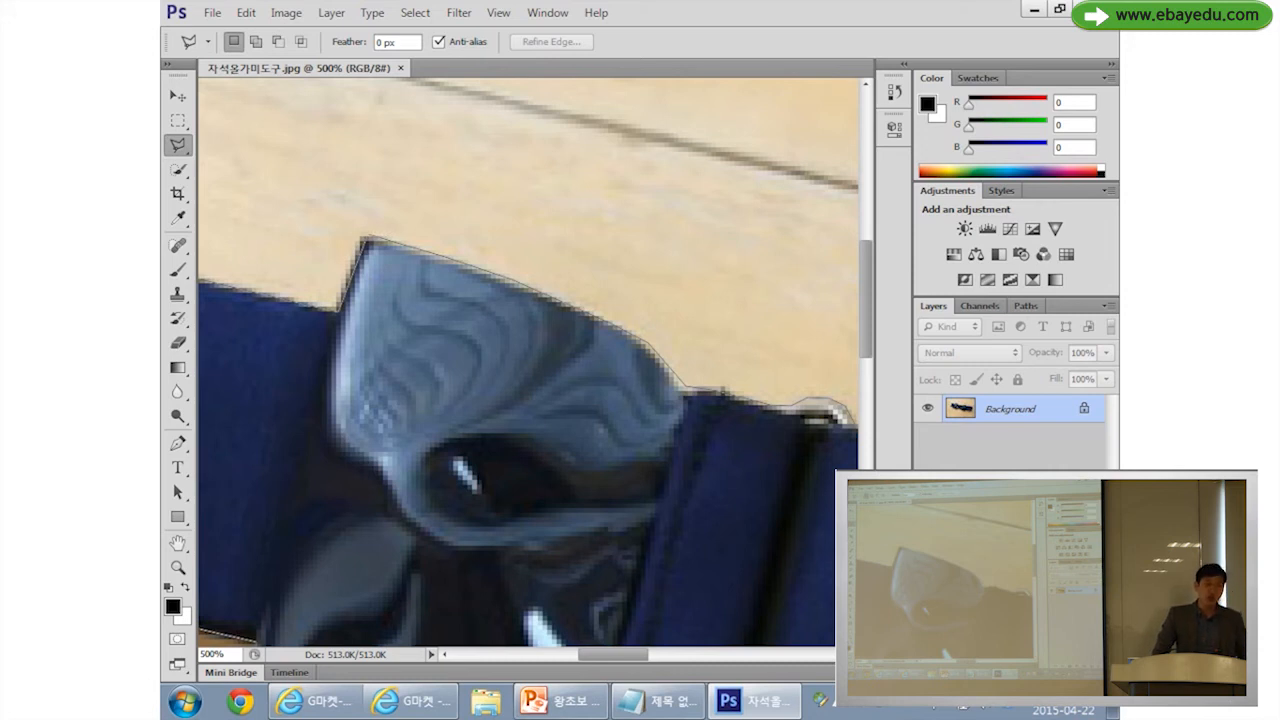
key(Return)
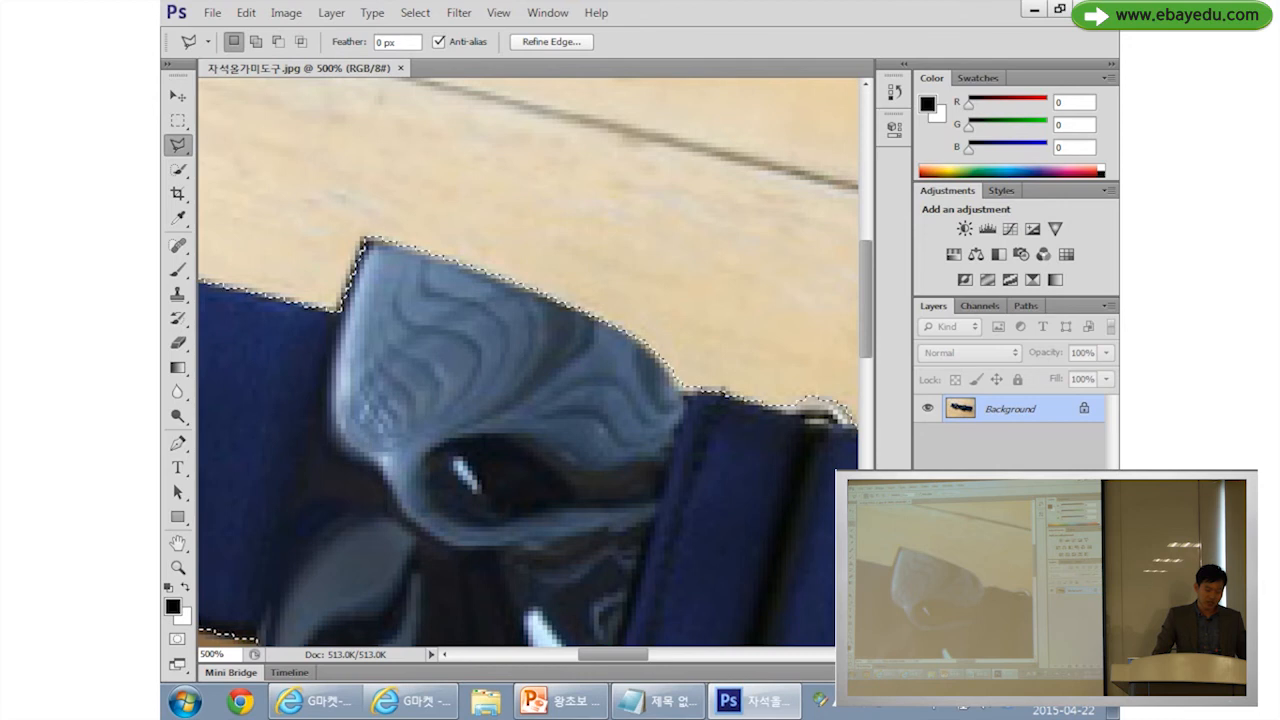
Create a new blank document named 리본.
key(ctrl+minus)
key(ctrl+minus)
key(ctrl+minus)
key(ctrl+minus)
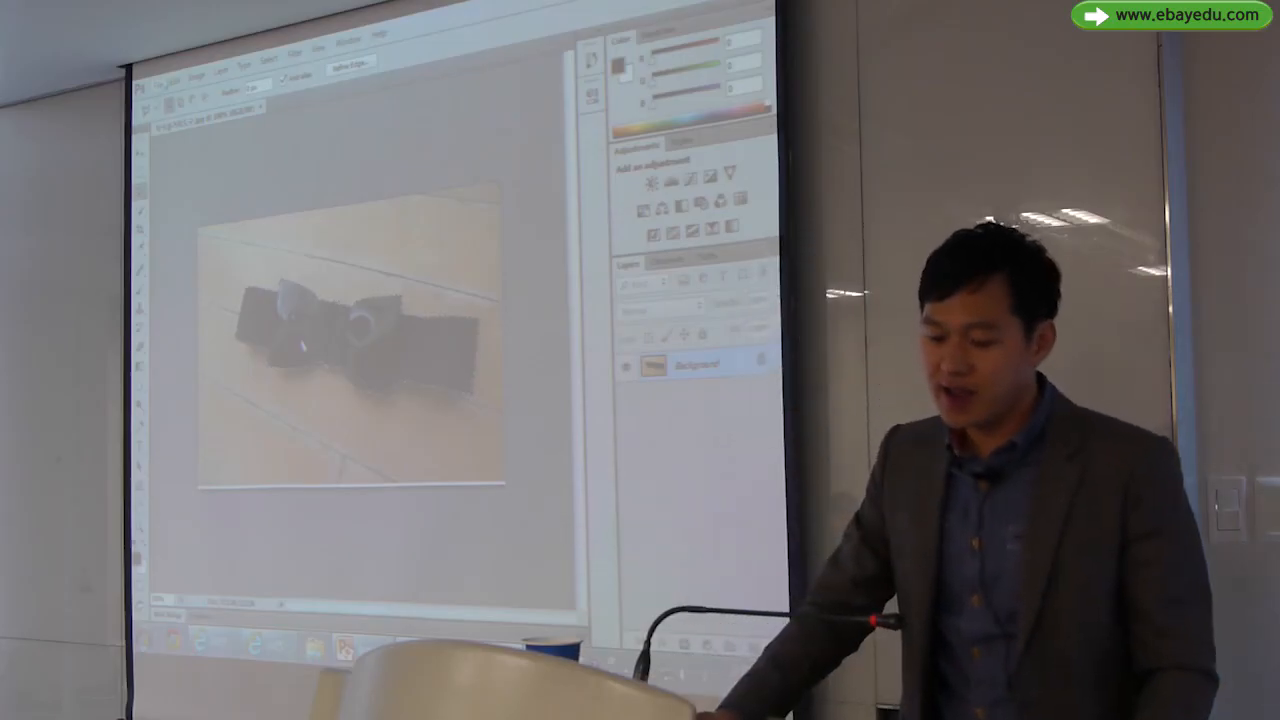
click(158, 85)
click(172, 97)
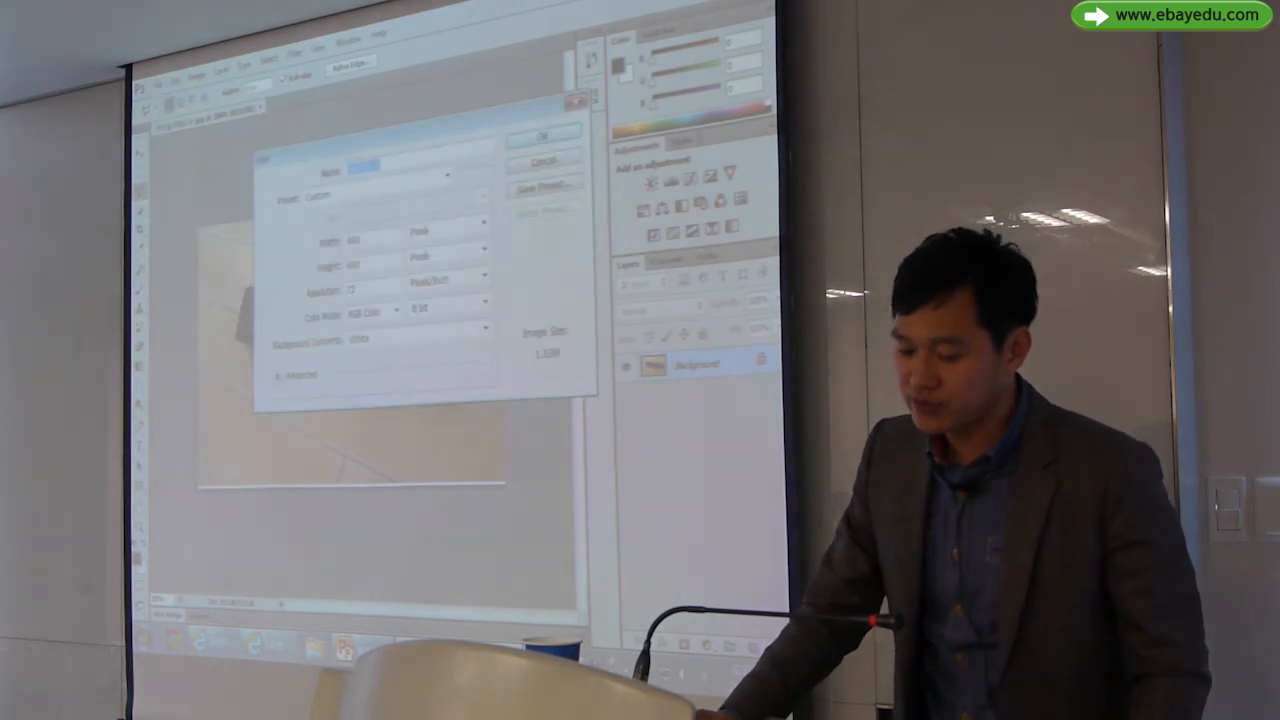
key(BackSpace)
text(ㅅ)
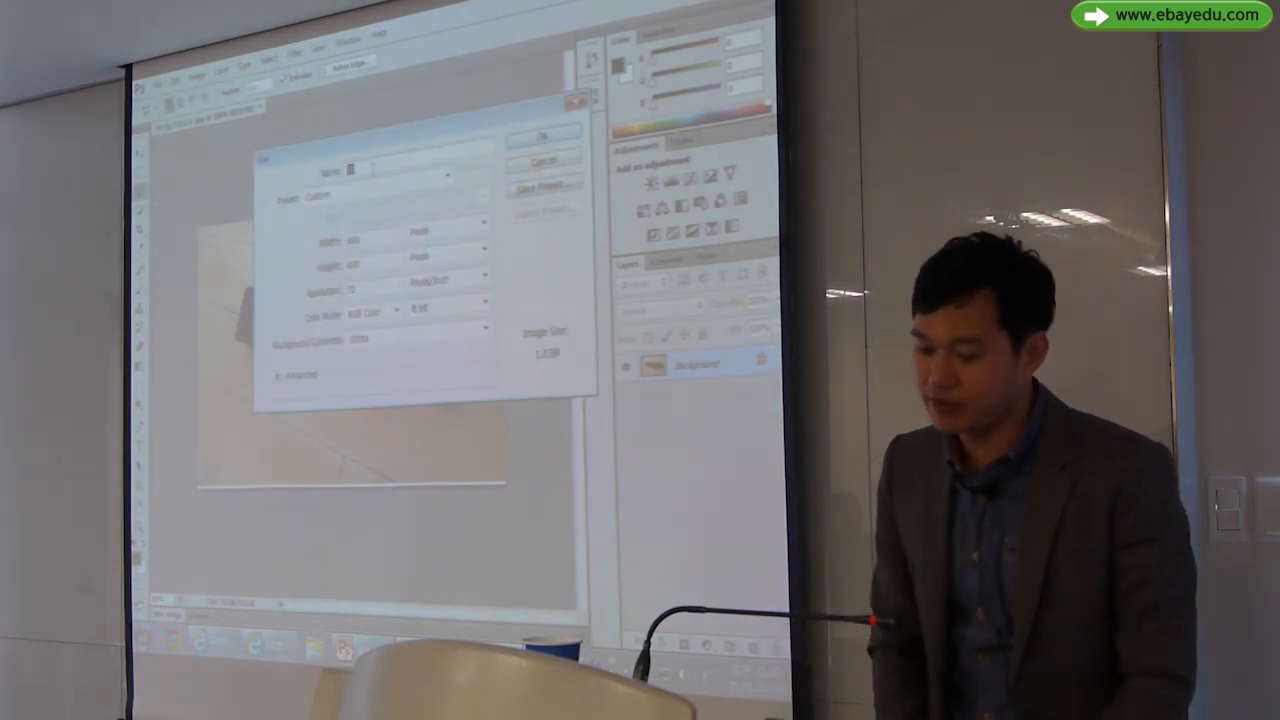
text(그림)
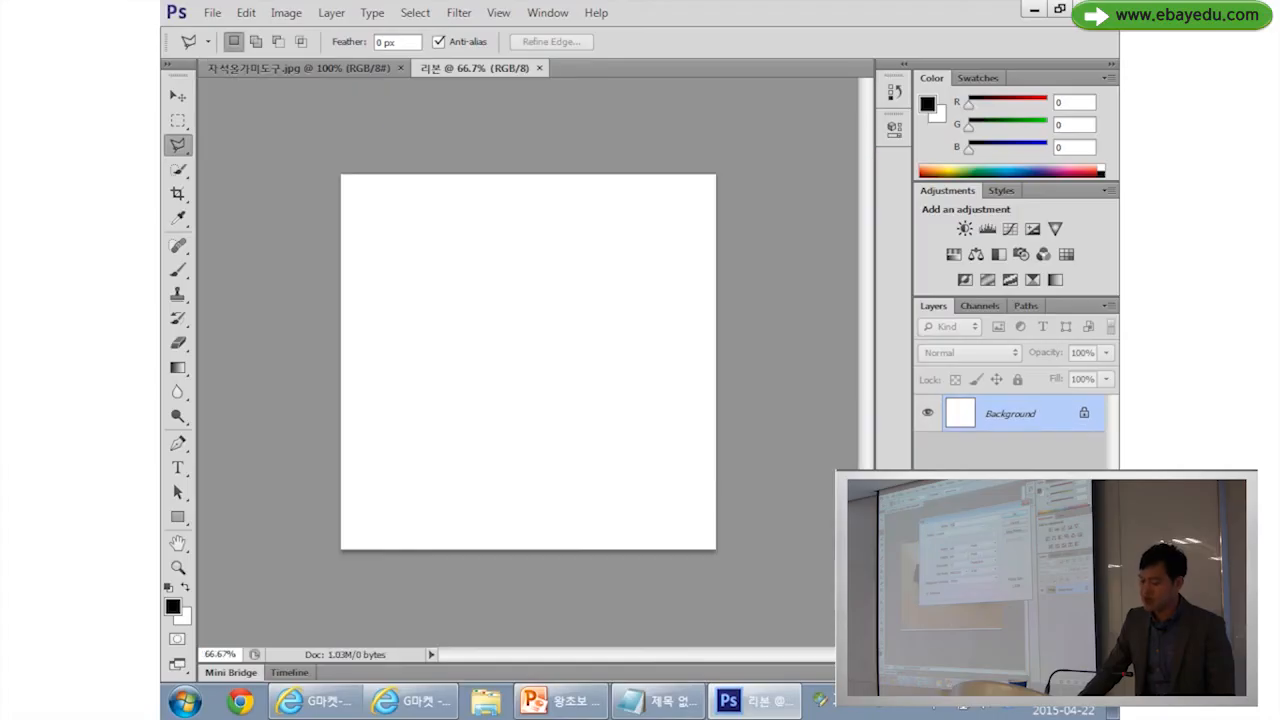
Float the photo and 리본 documents as separate windows and copy the selected bow into 리본 with the Move tool.
drag(475, 68, 672, 186)
drag(300, 68, 307, 109)
drag(776, 186, 789, 163)
click(177, 95)
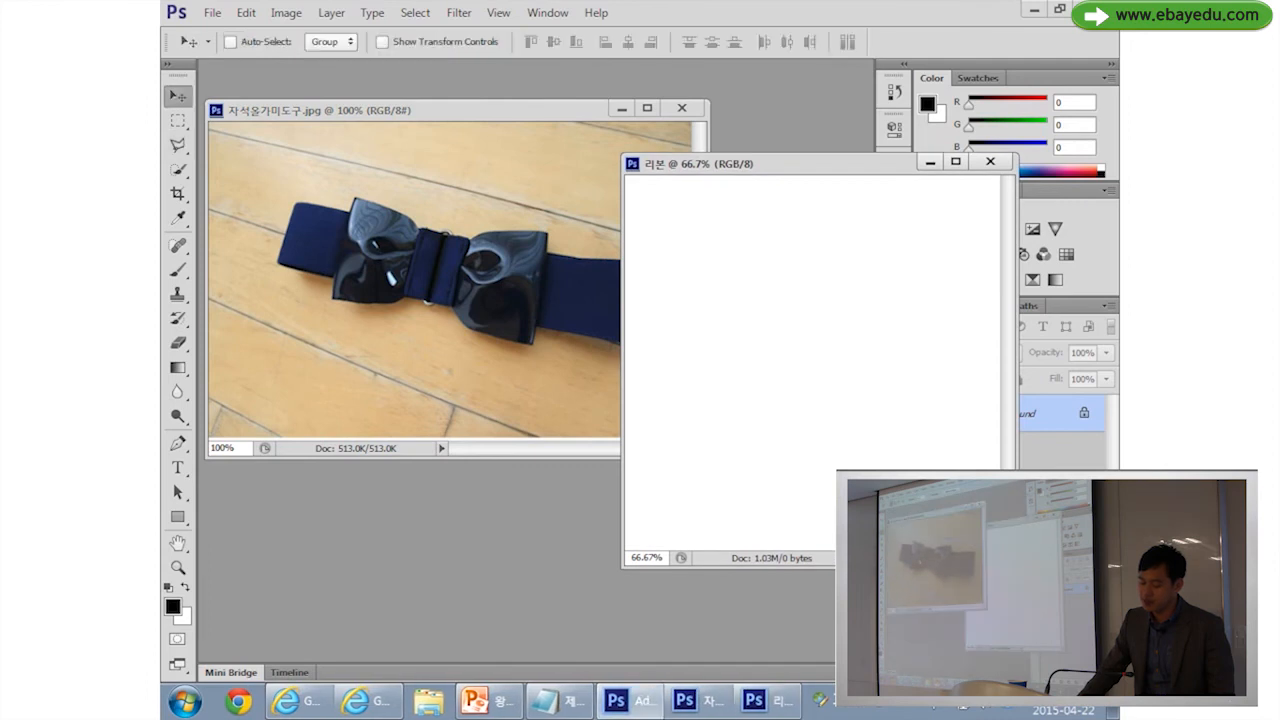
click(447, 255)
drag(447, 255, 804, 330)
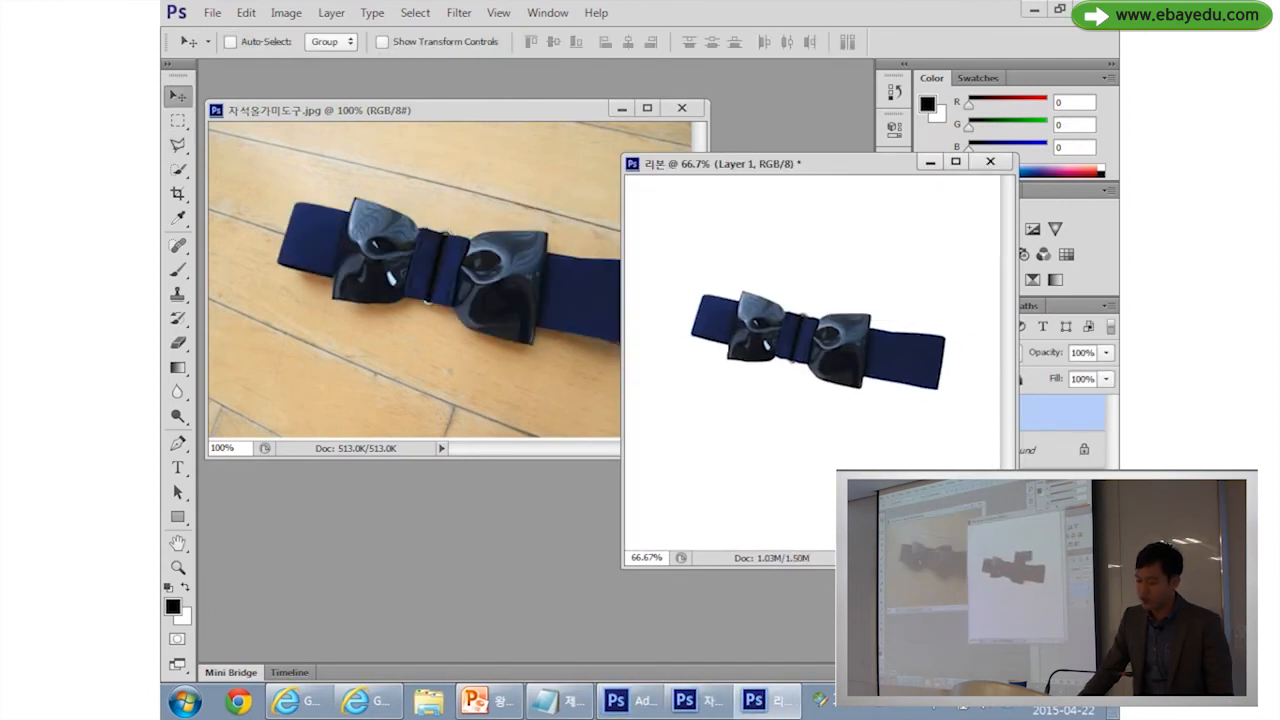
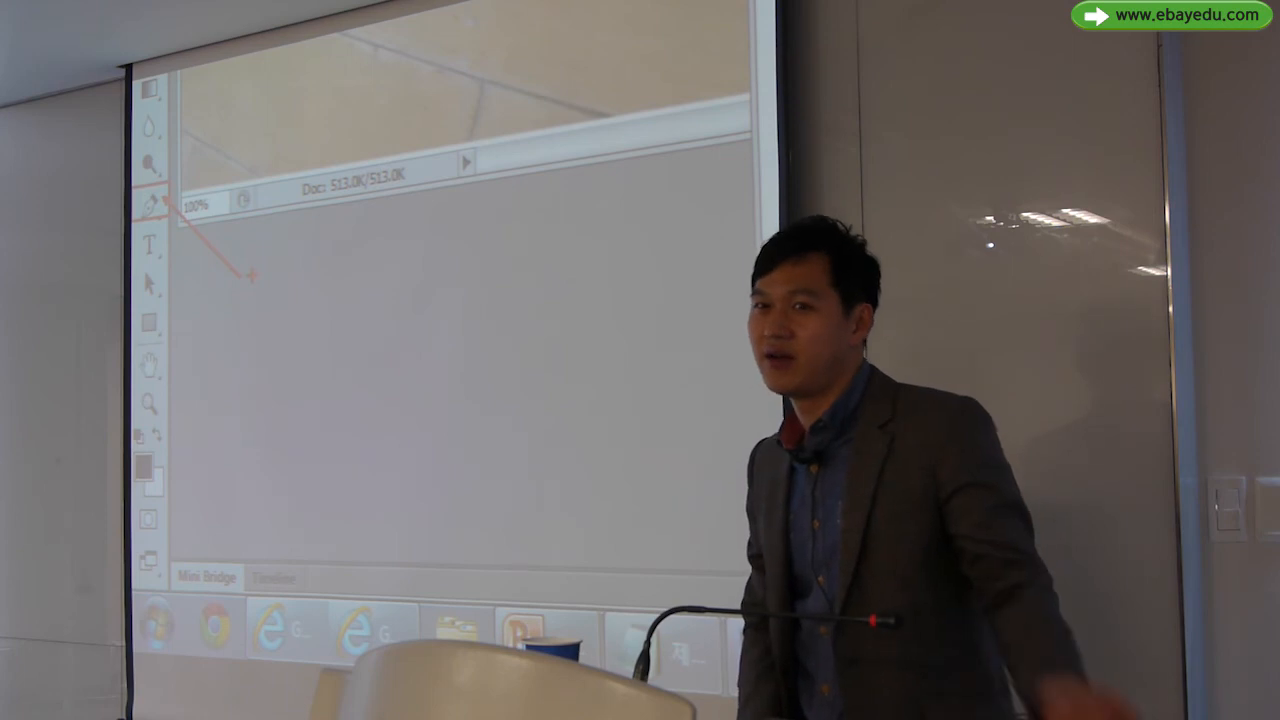
Dock the 자석올가미도구 photo window back into the workspace and minimise the 리본 window.
key(Escape)
click(358, 134)
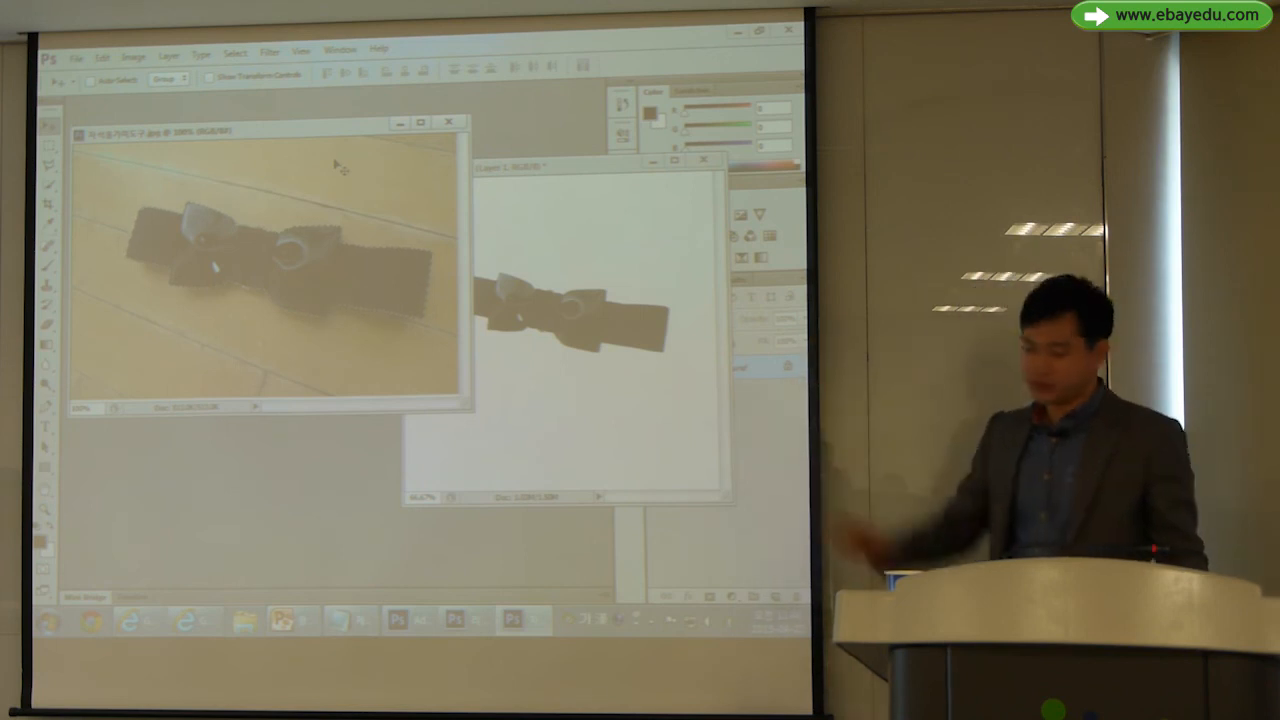
click(634, 198)
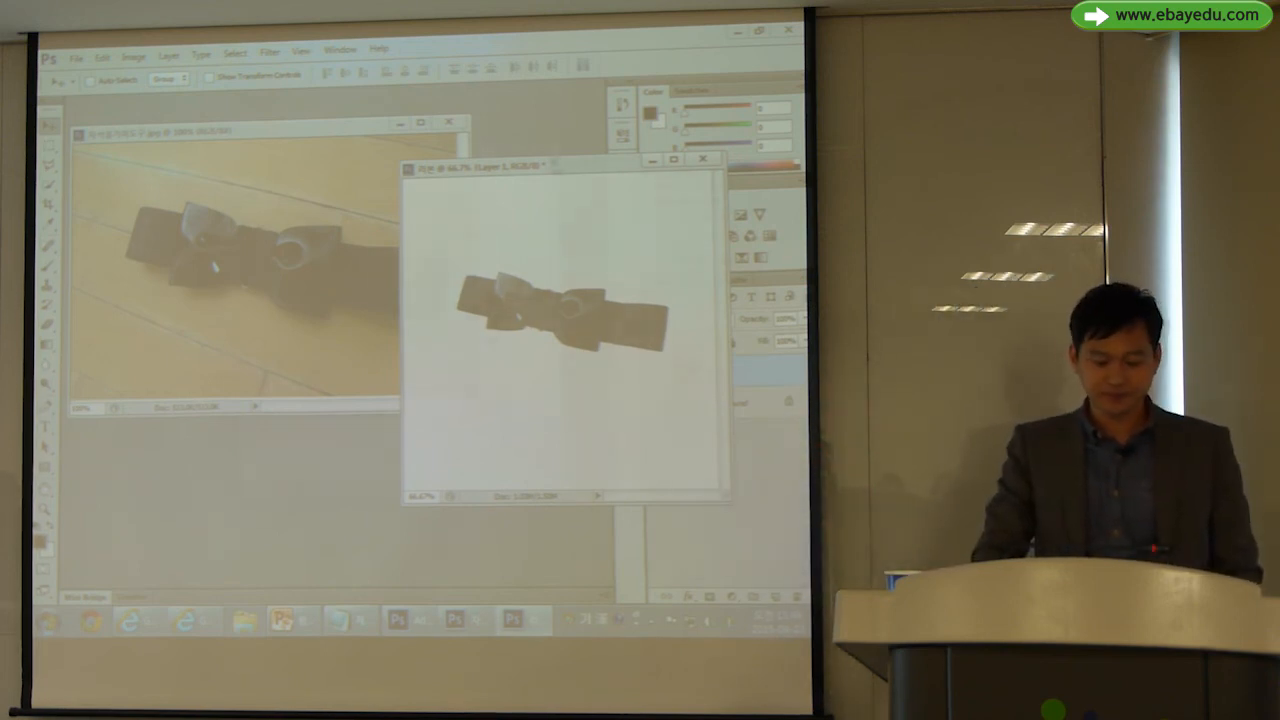
drag(390, 165, 606, 174)
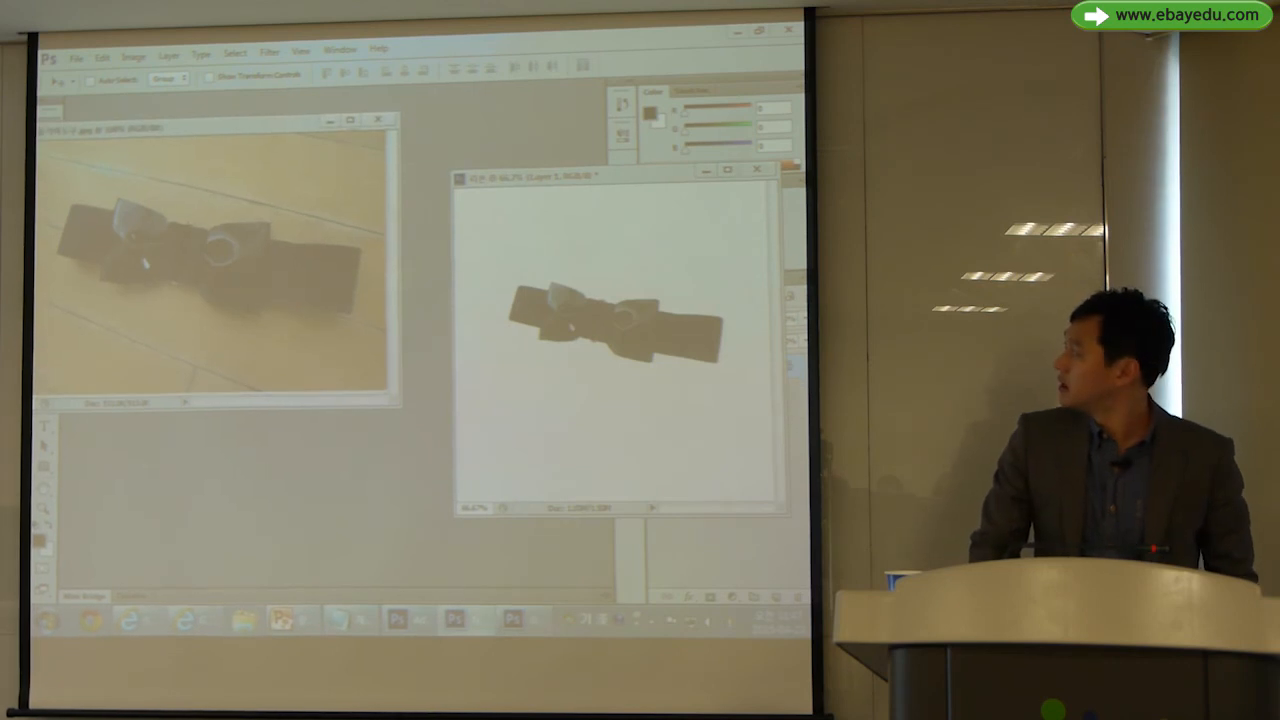
drag(287, 124, 422, 131)
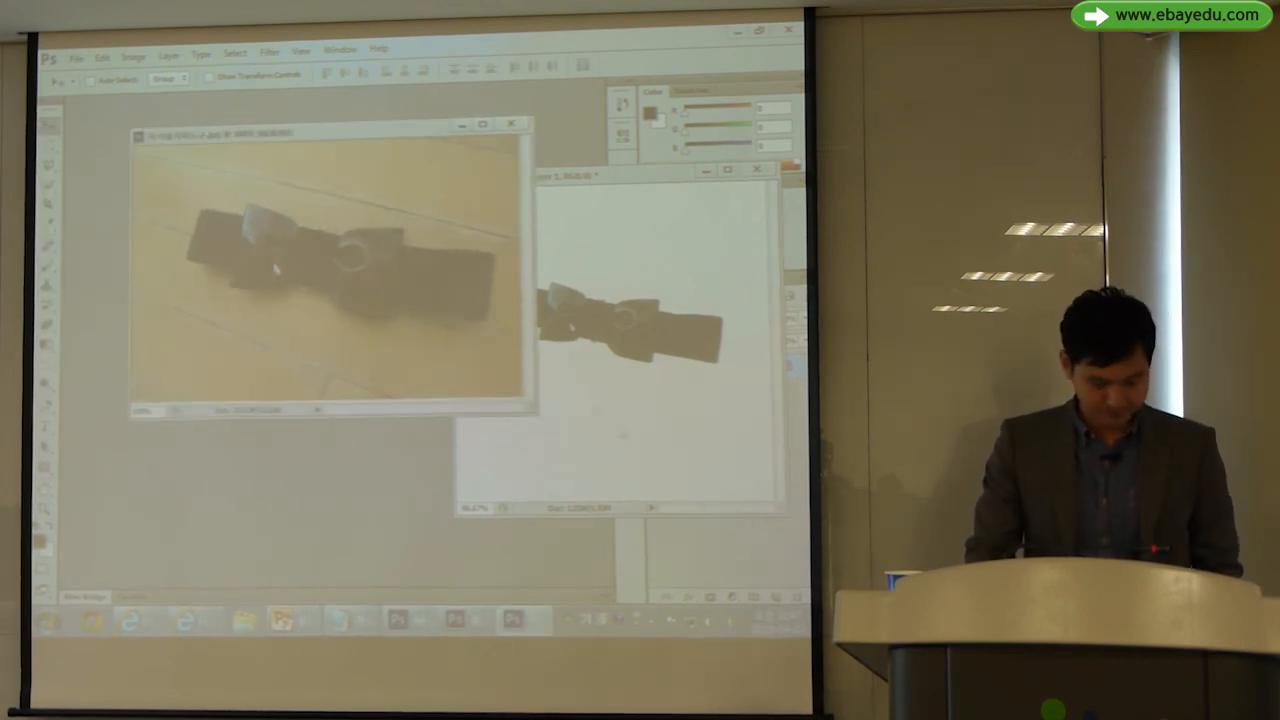
drag(365, 130, 337, 127)
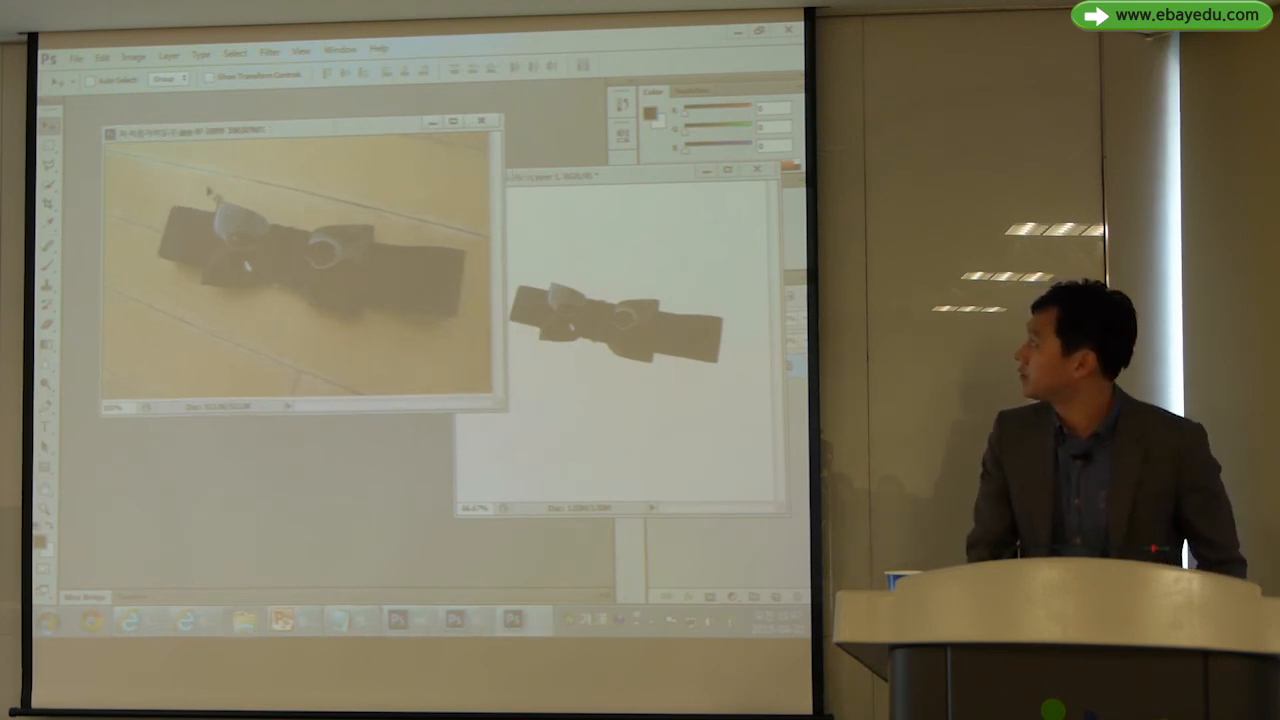
drag(197, 137, 200, 100)
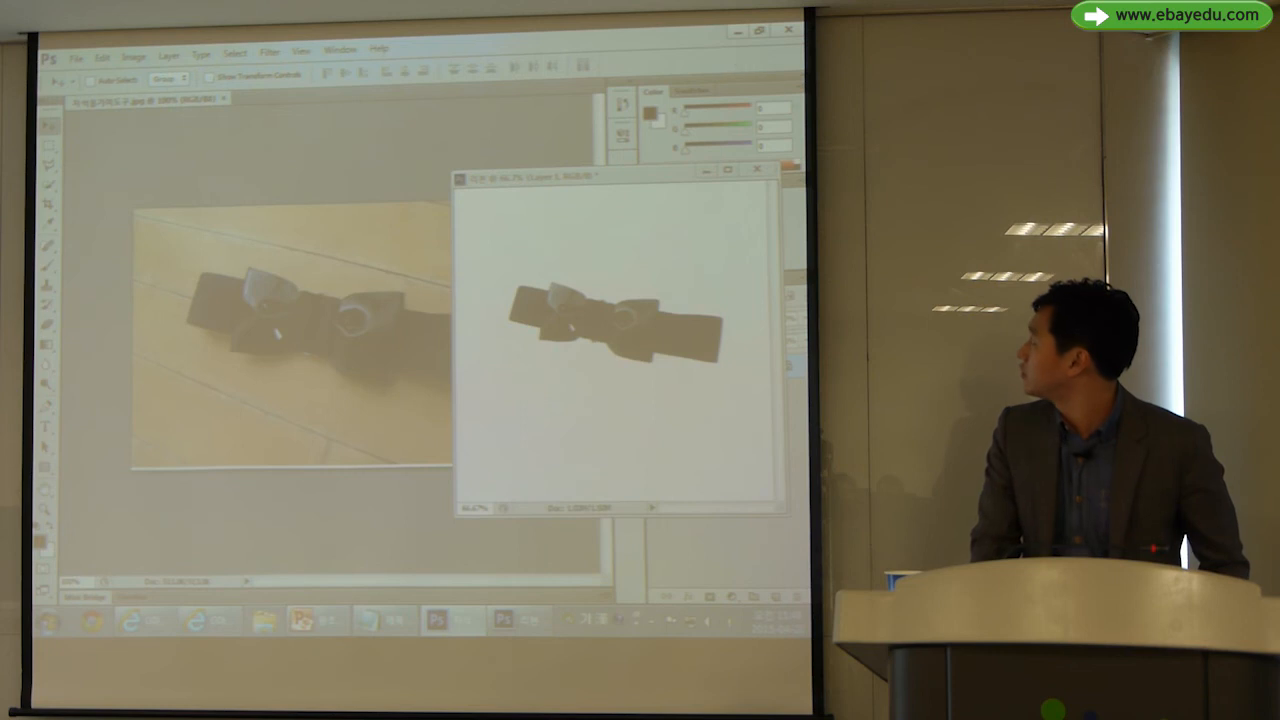
click(707, 171)
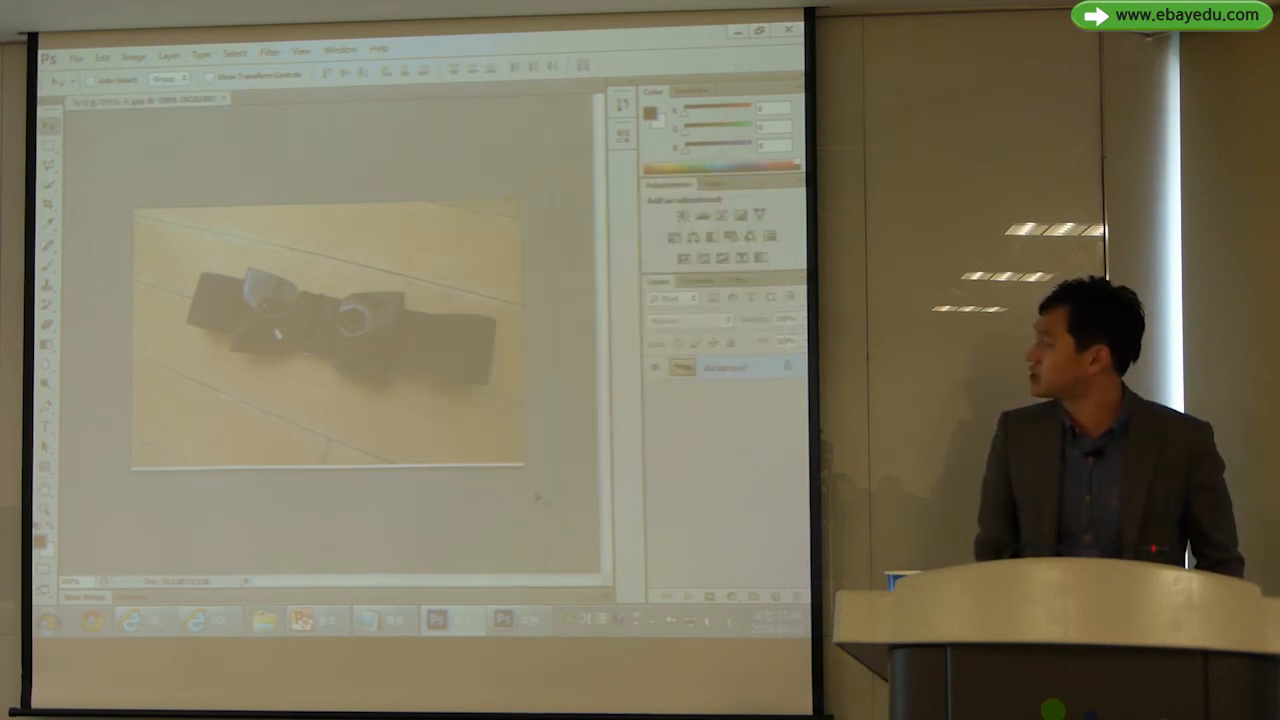
Draw a trial Polygonal Lasso selection from the left band's top edge out into the wooden background, panning while drawing, and deselect it.
key(ctrl+plus)
key(ctrl+plus)
key(ctrl+plus)
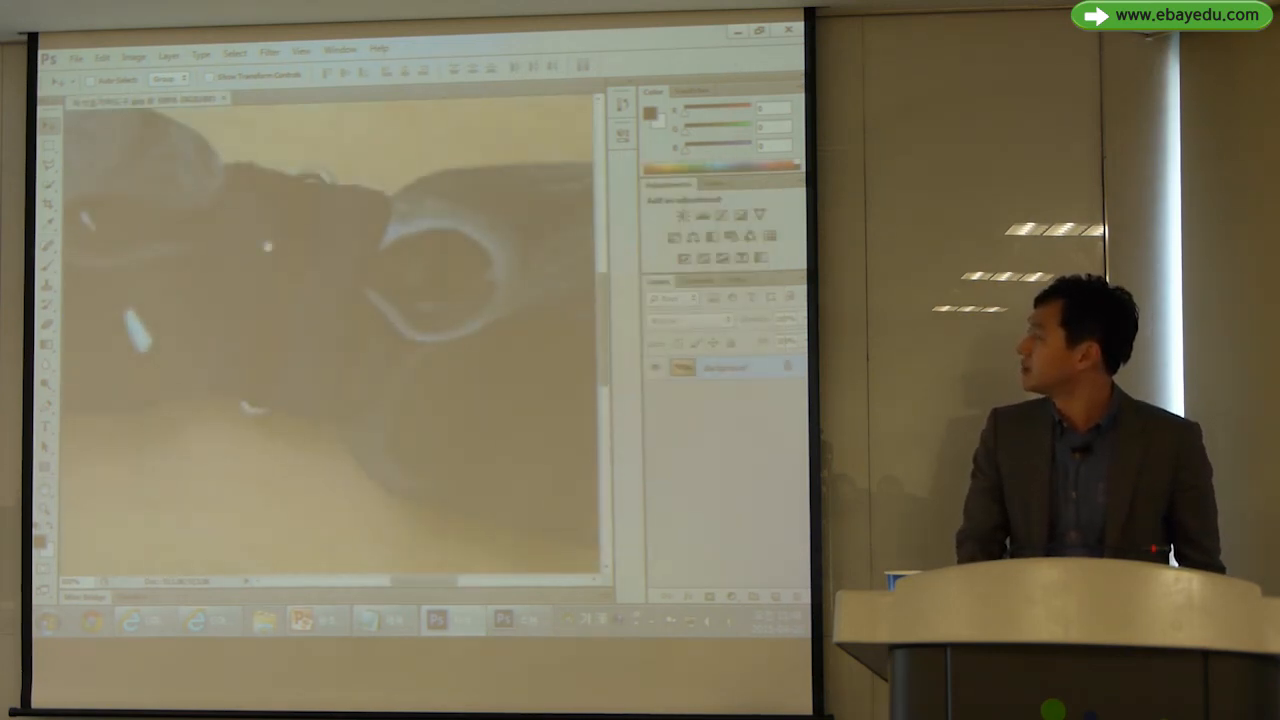
drag(172, 180, 420, 286)
drag(276, 166, 424, 250)
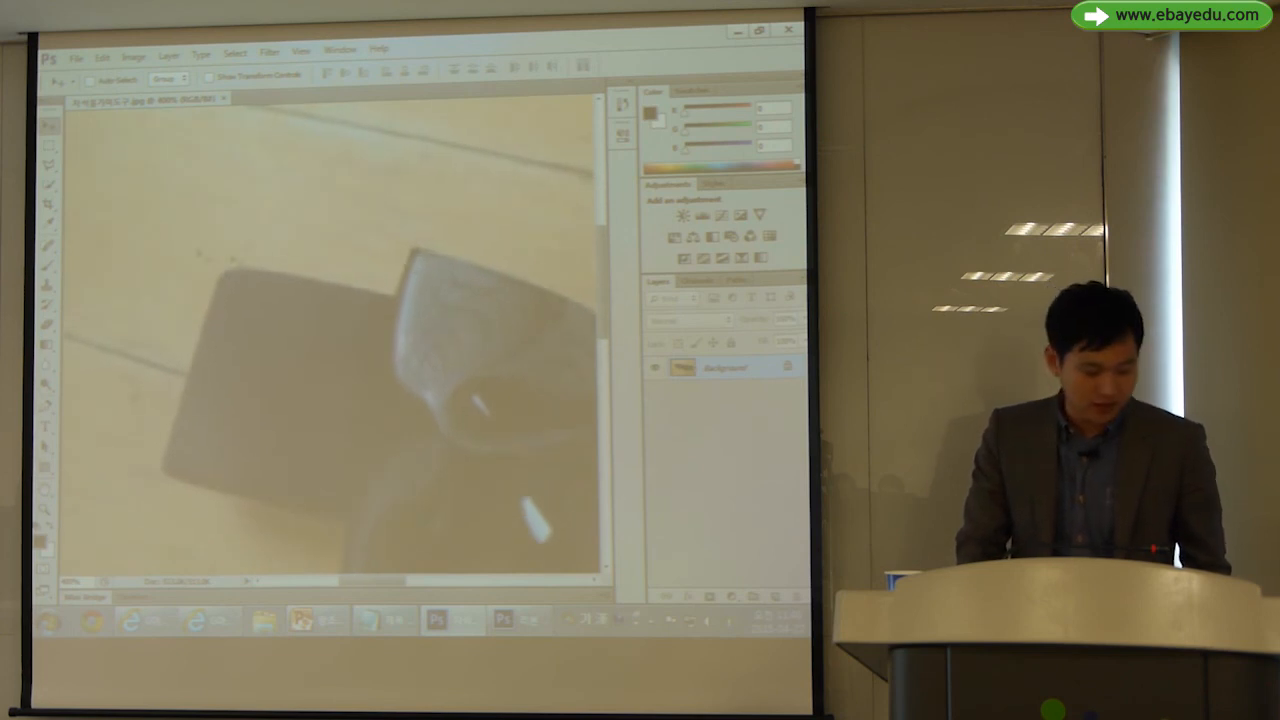
click(50, 166)
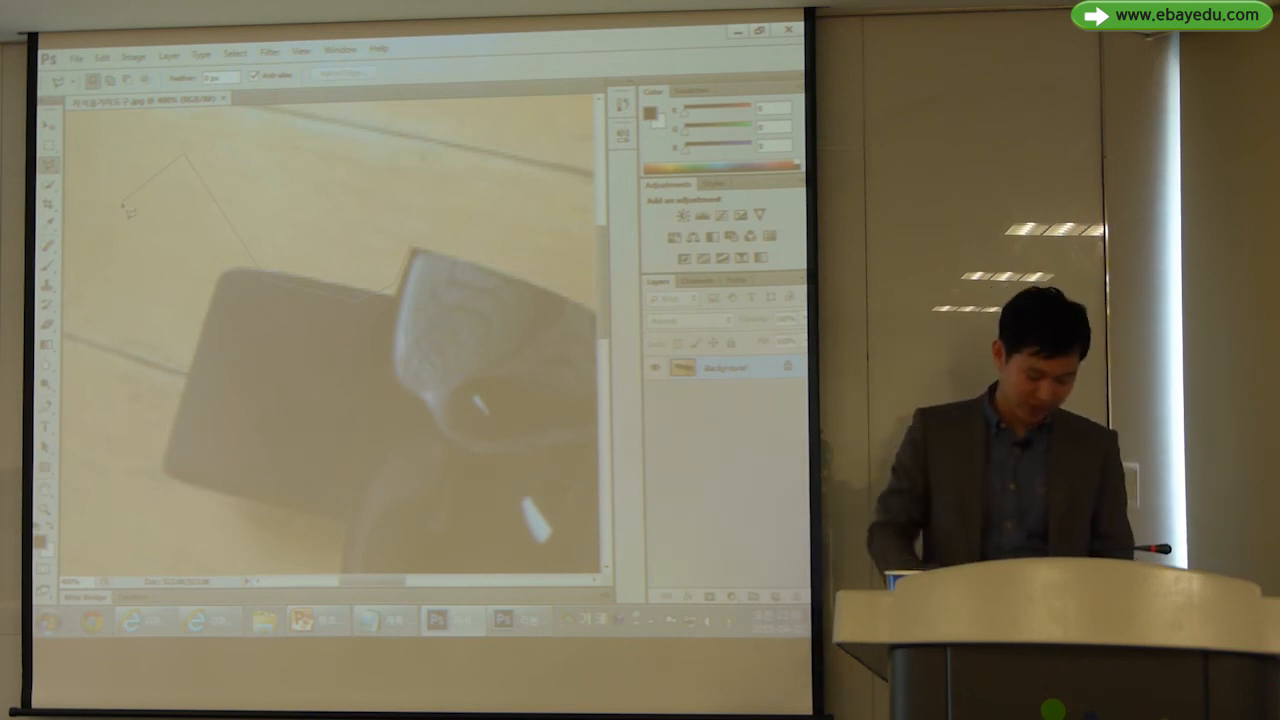
drag(161, 154, 298, 281)
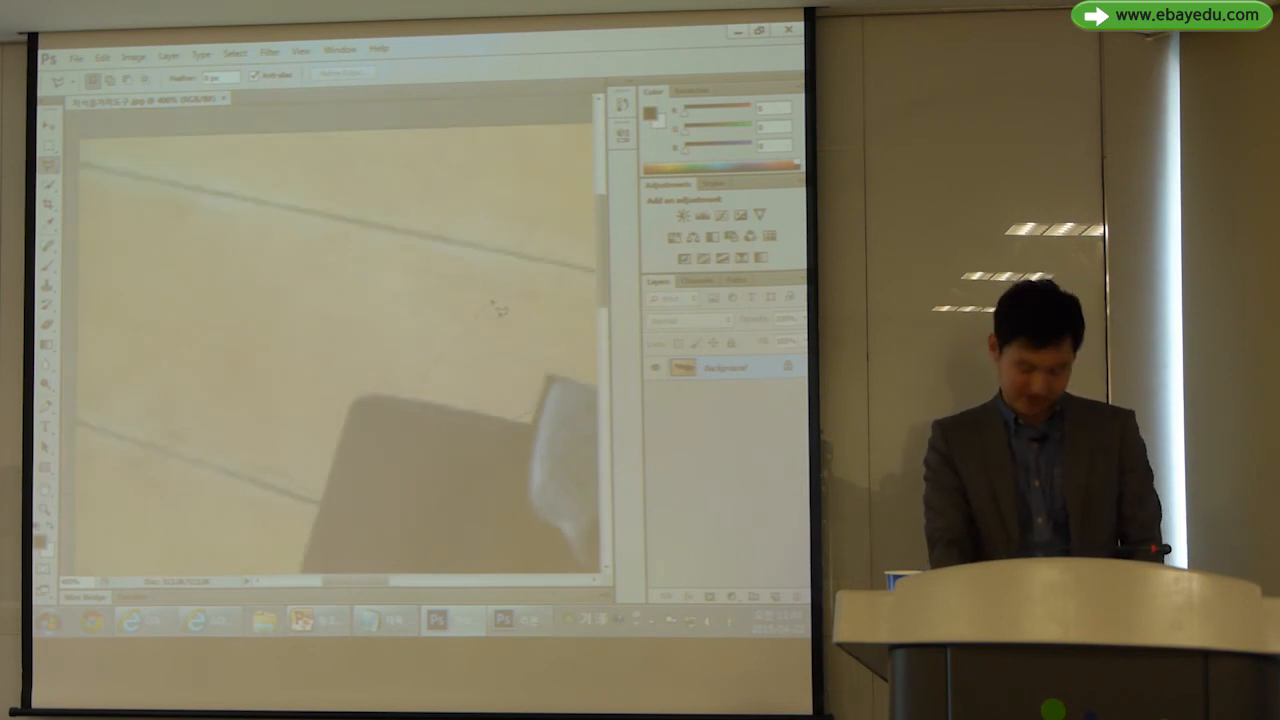
drag(493, 301, 398, 249)
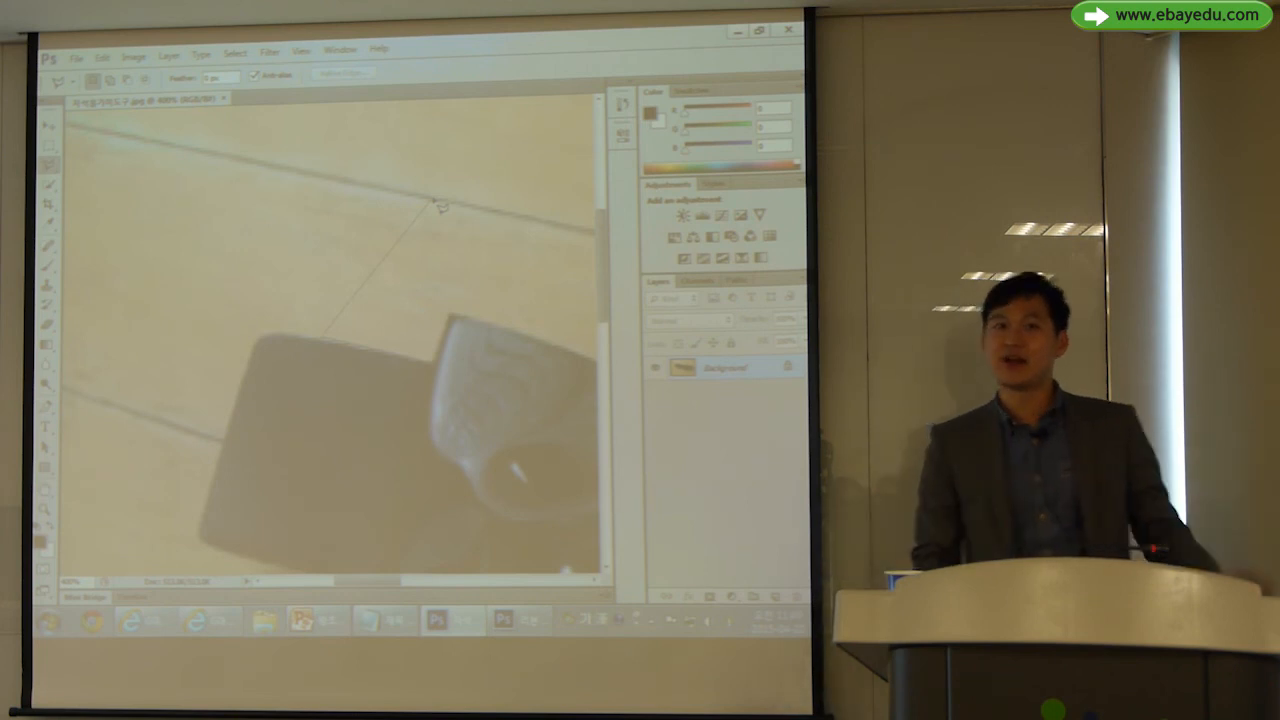
scroll(436, 205, up, 3)
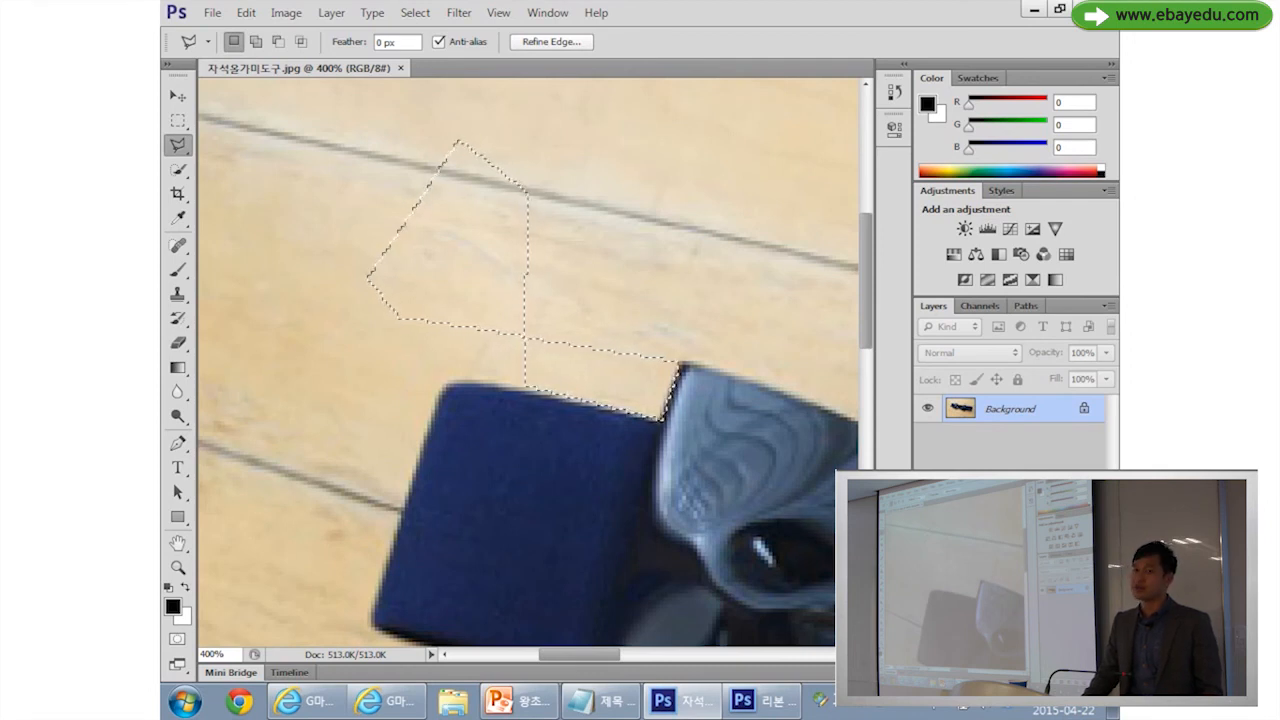
click(415, 12)
click(433, 51)
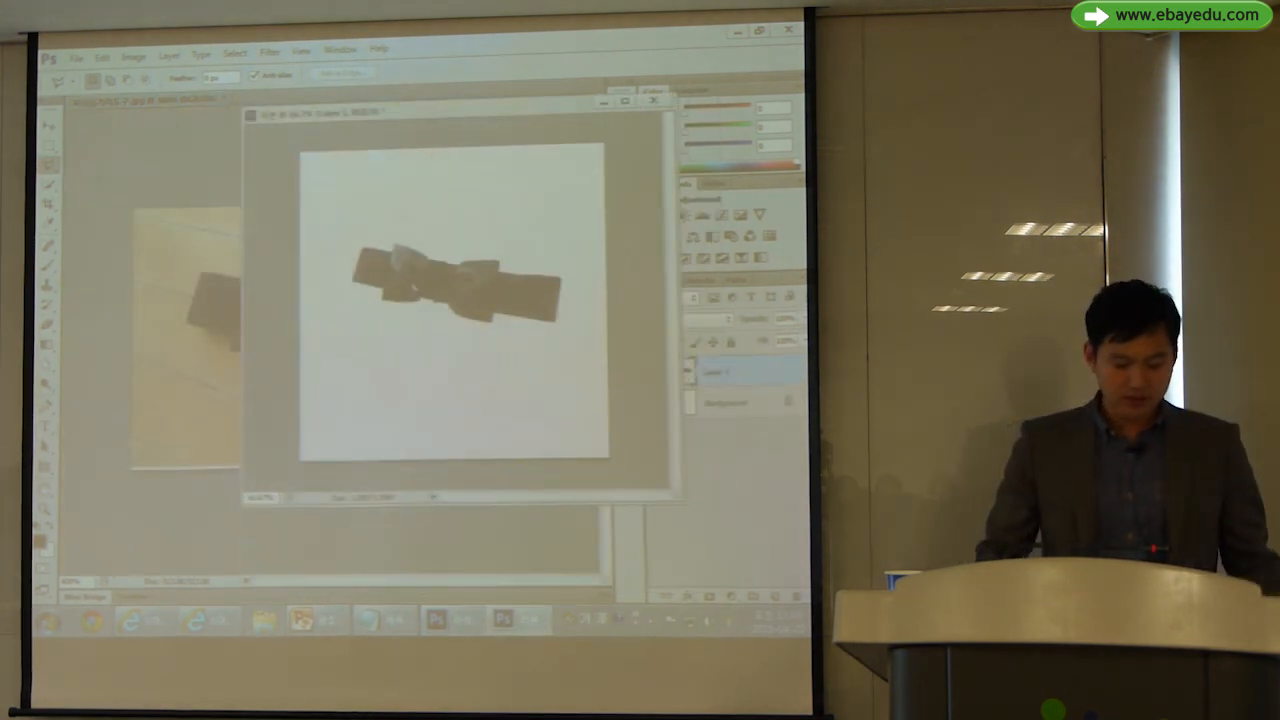
Move the 리본 window aside, close the 자석올가미도구.jpg photo, and move the 리본 window back over the empty workspace.
drag(444, 113, 453, 128)
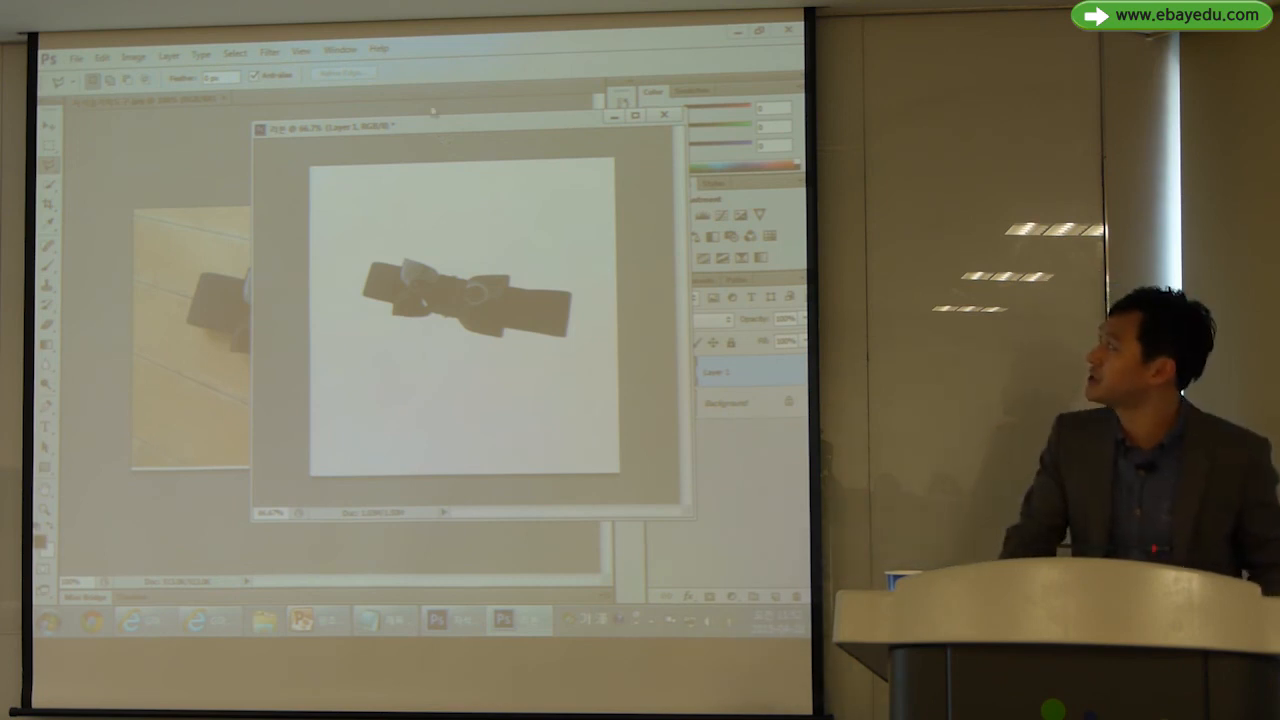
click(77, 58)
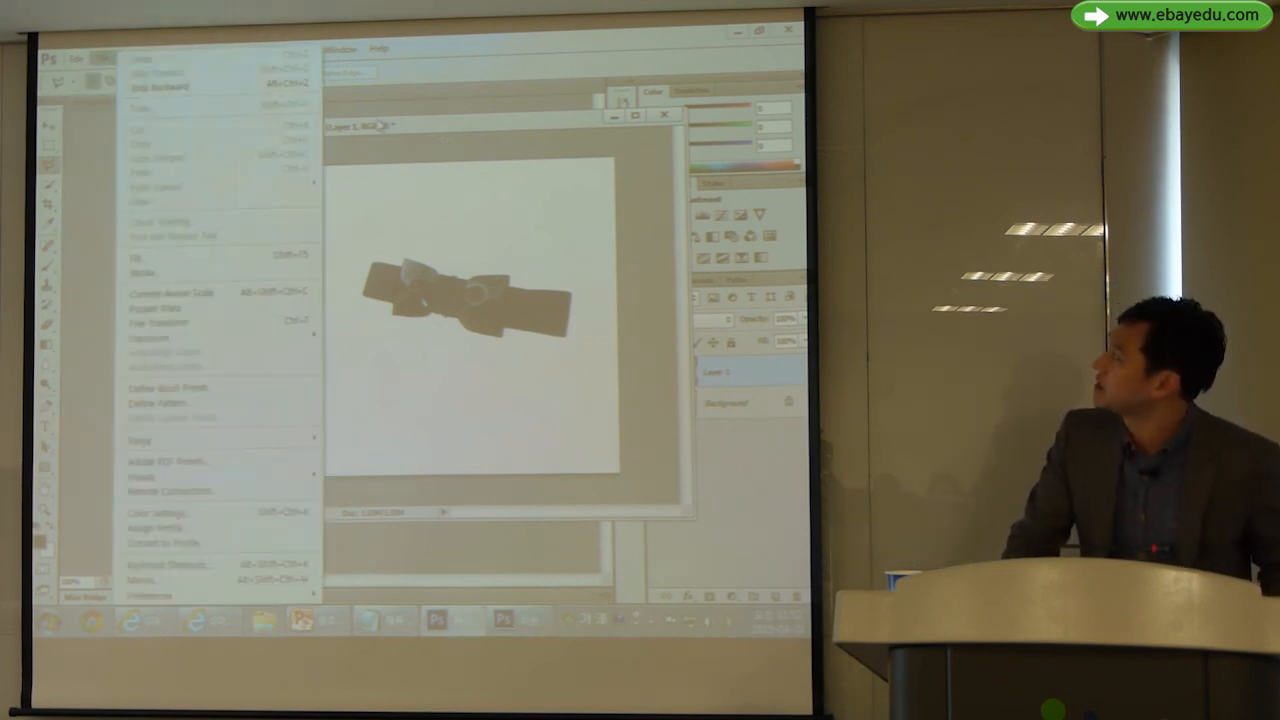
click(381, 127)
click(178, 102)
drag(372, 128, 552, 155)
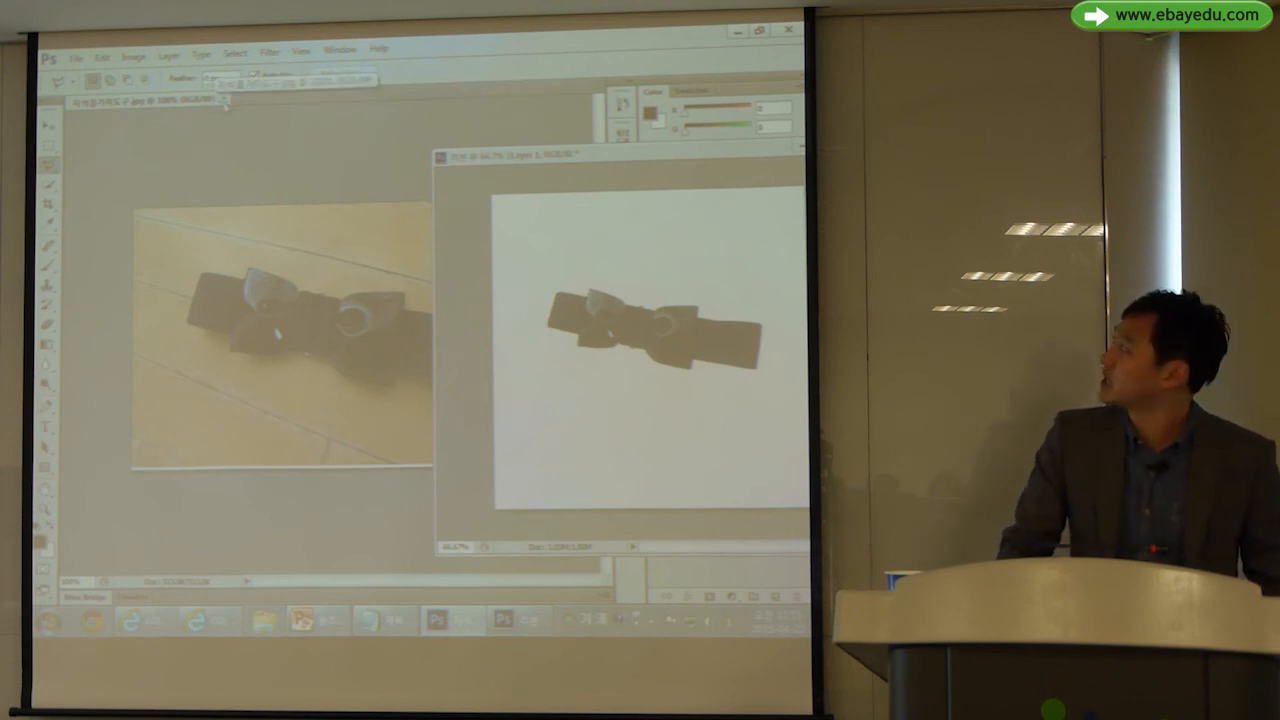
key(ctrl+1)
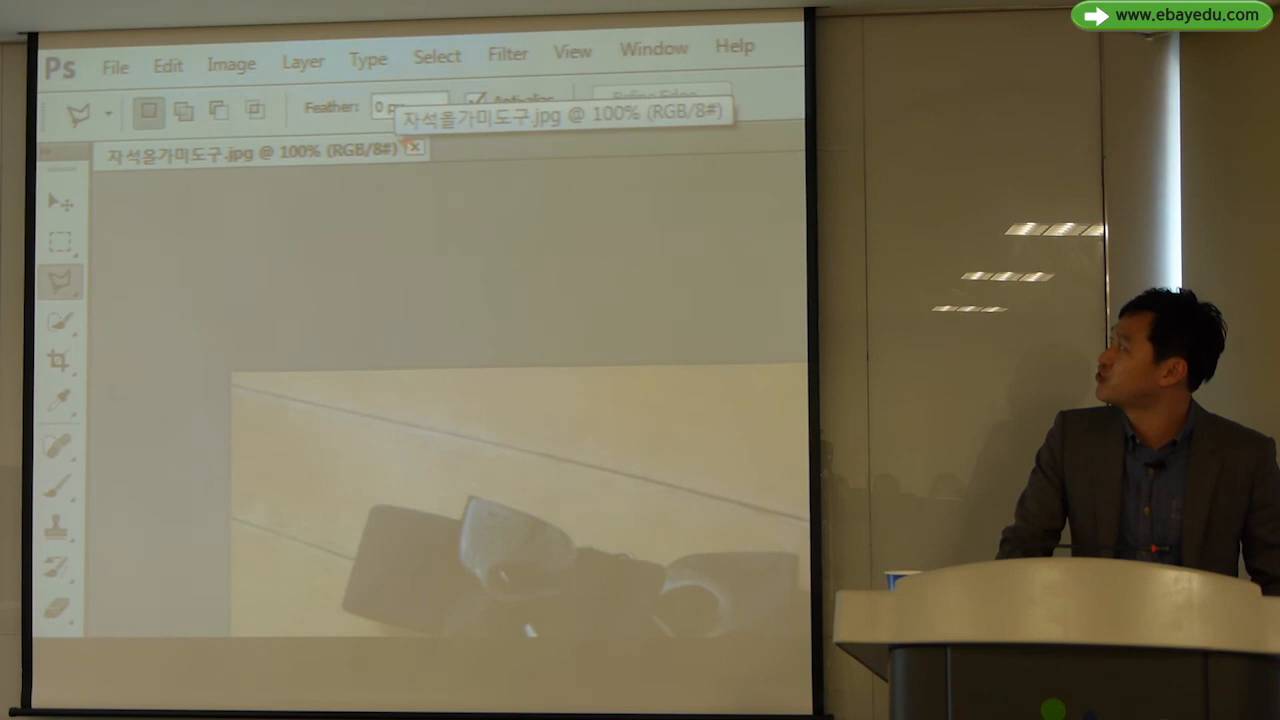
key(Escape)
click(228, 102)
drag(537, 156, 279, 126)
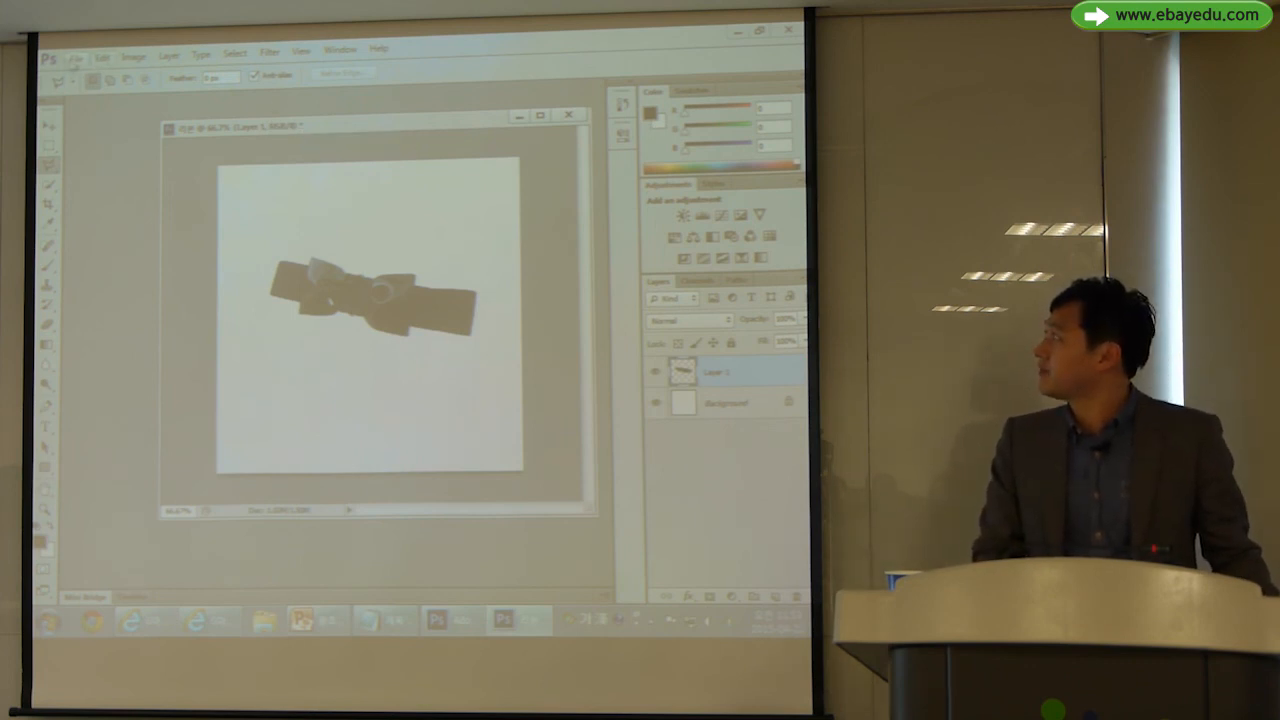
Save the 리본 document to the desktop in Photoshop PSD format with its layers, accepting the format options.
click(75, 58)
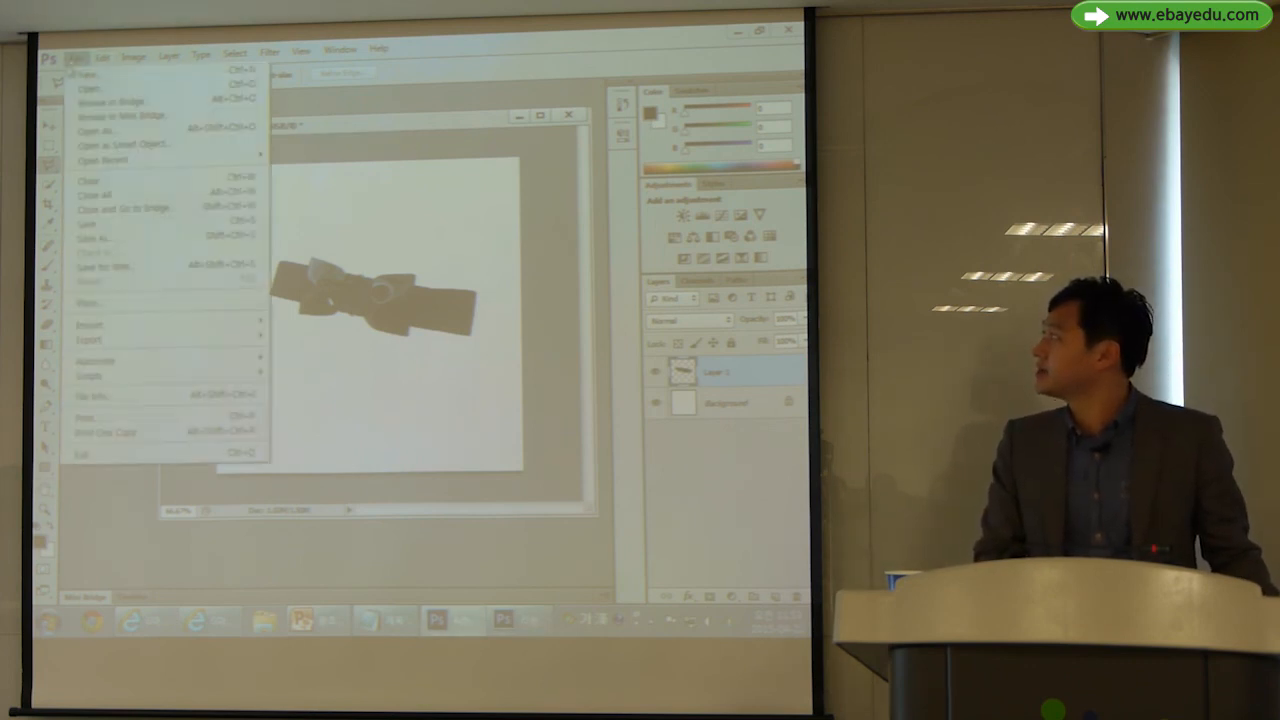
click(108, 230)
click(209, 237)
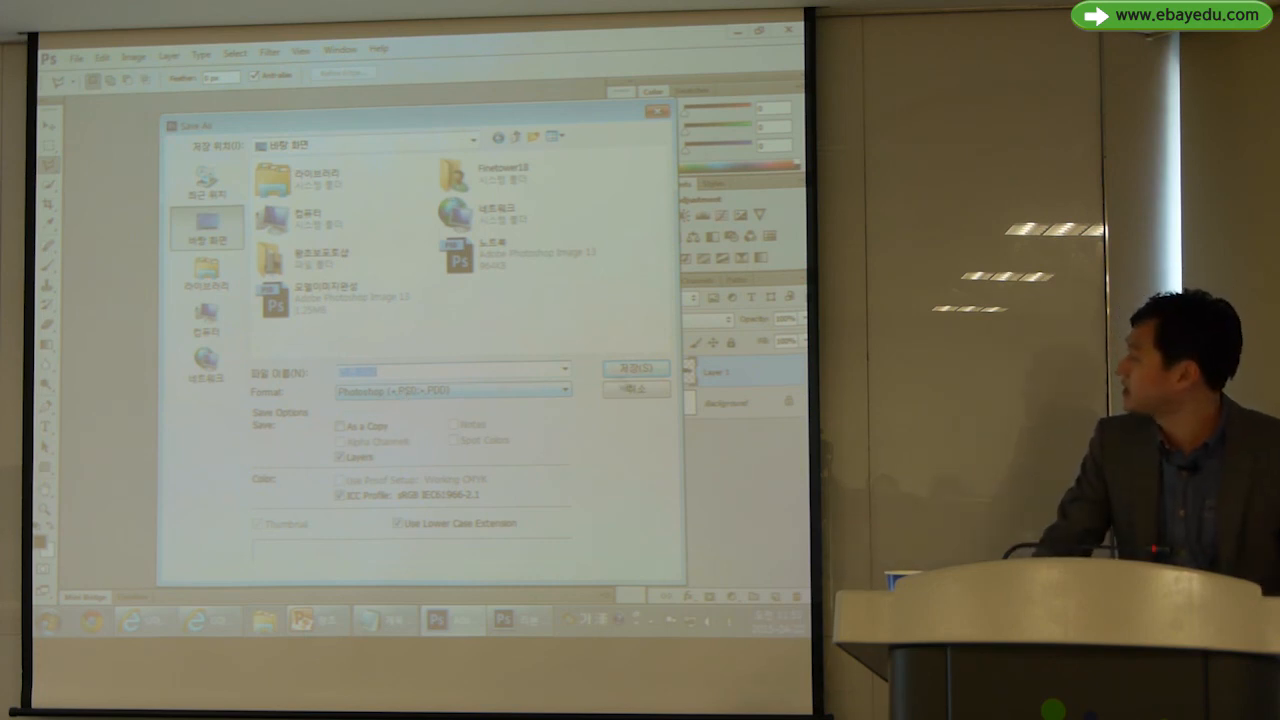
click(630, 372)
click(599, 203)
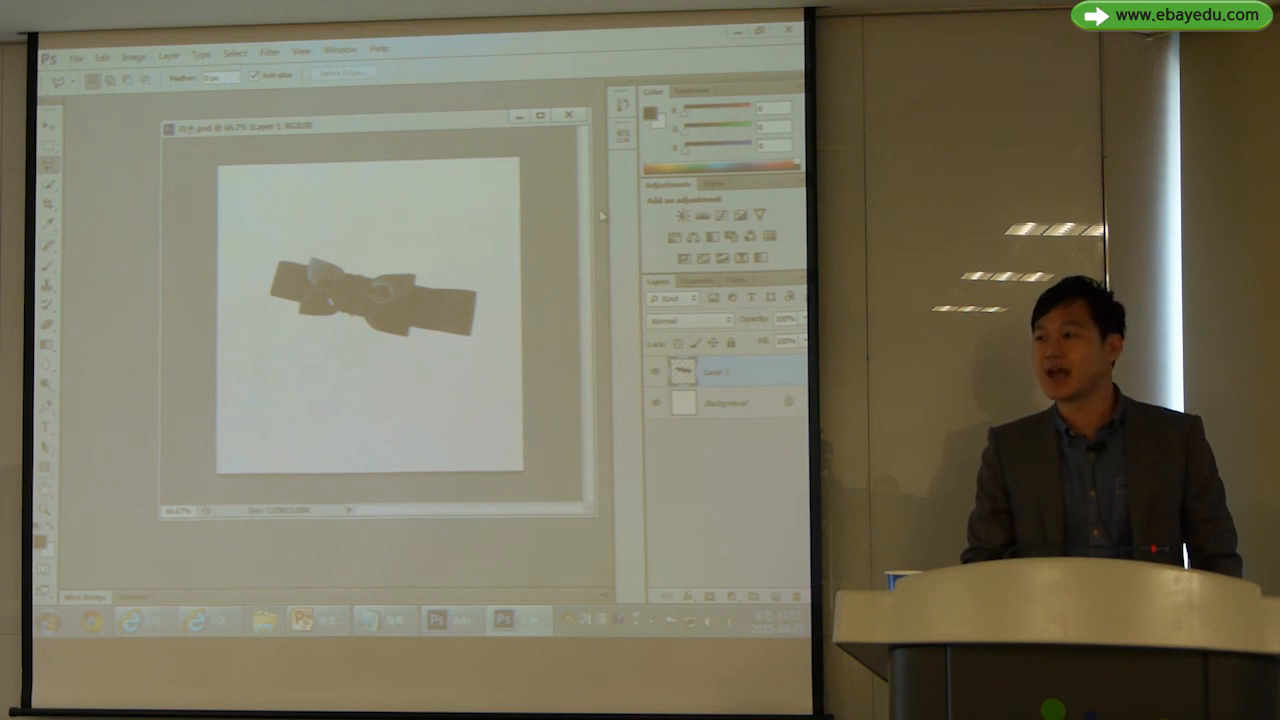
Set up a Save for Web export of the bow image as JPEG with High quality and check its optimized file size.
click(77, 57)
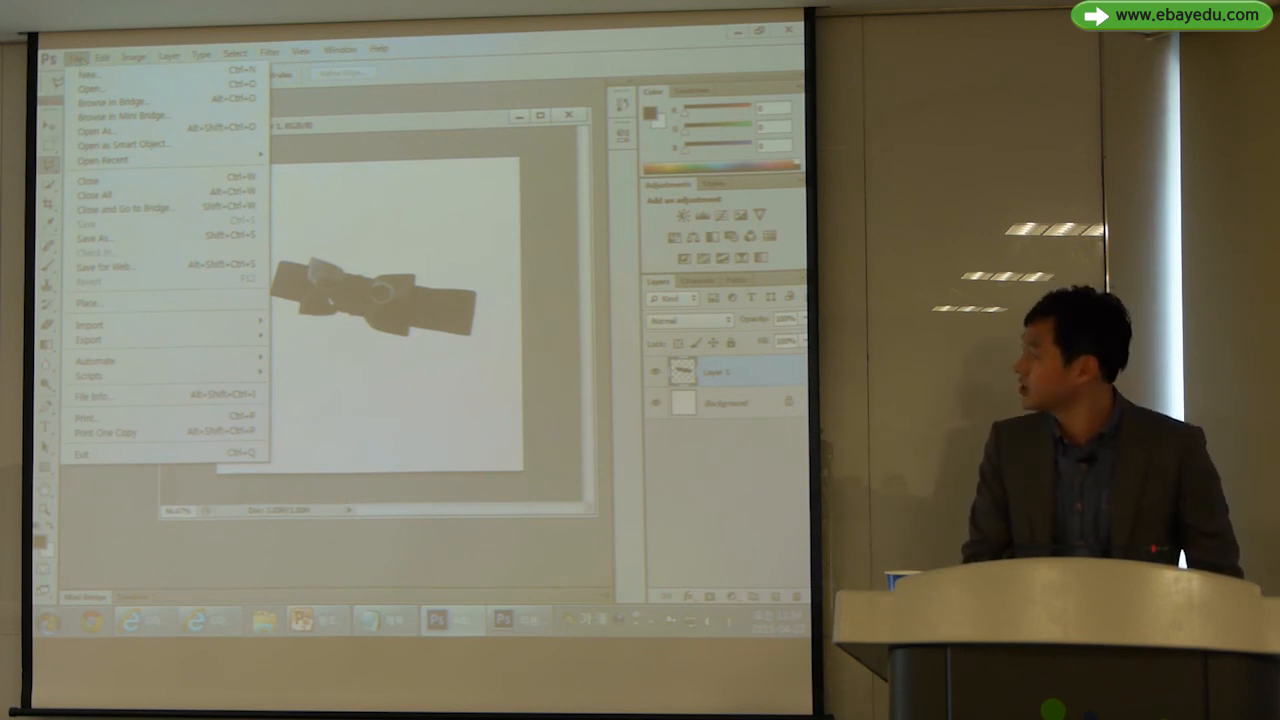
click(127, 268)
click(609, 90)
click(608, 106)
click(608, 106)
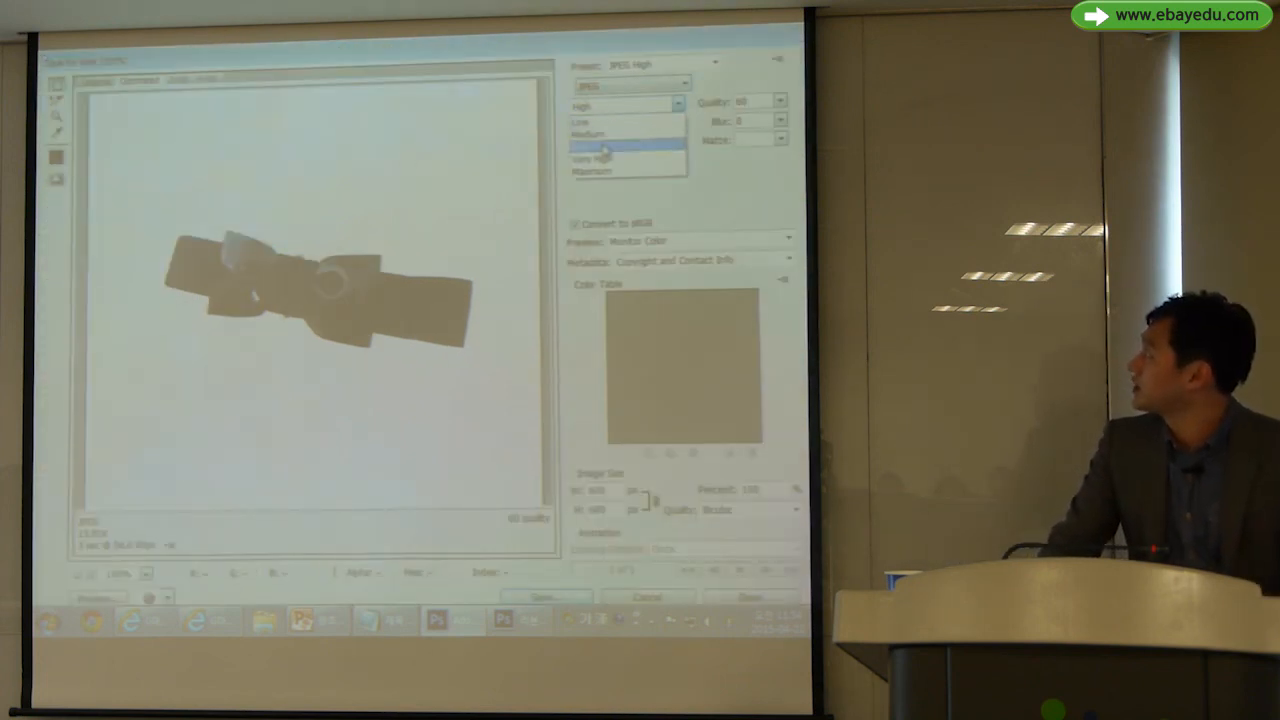
click(604, 147)
key(ctrl+1)
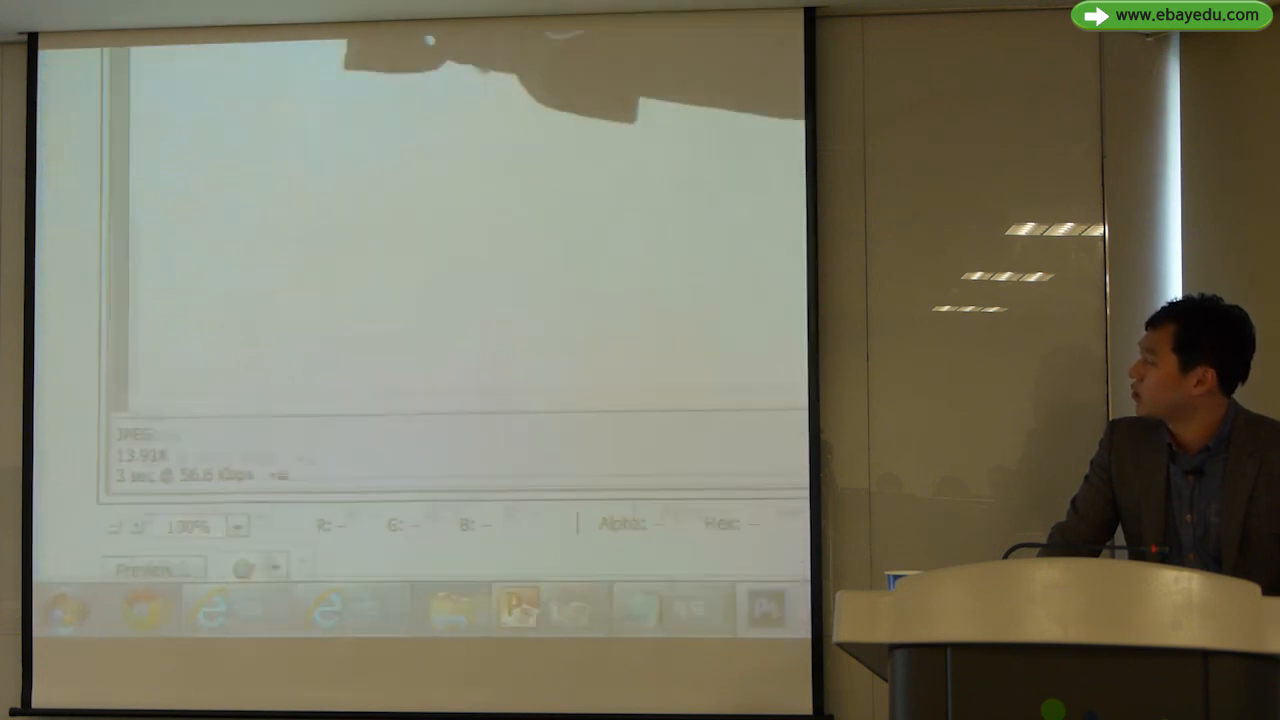
click(76, 424)
drag(79, 417, 247, 445)
key(Escape)
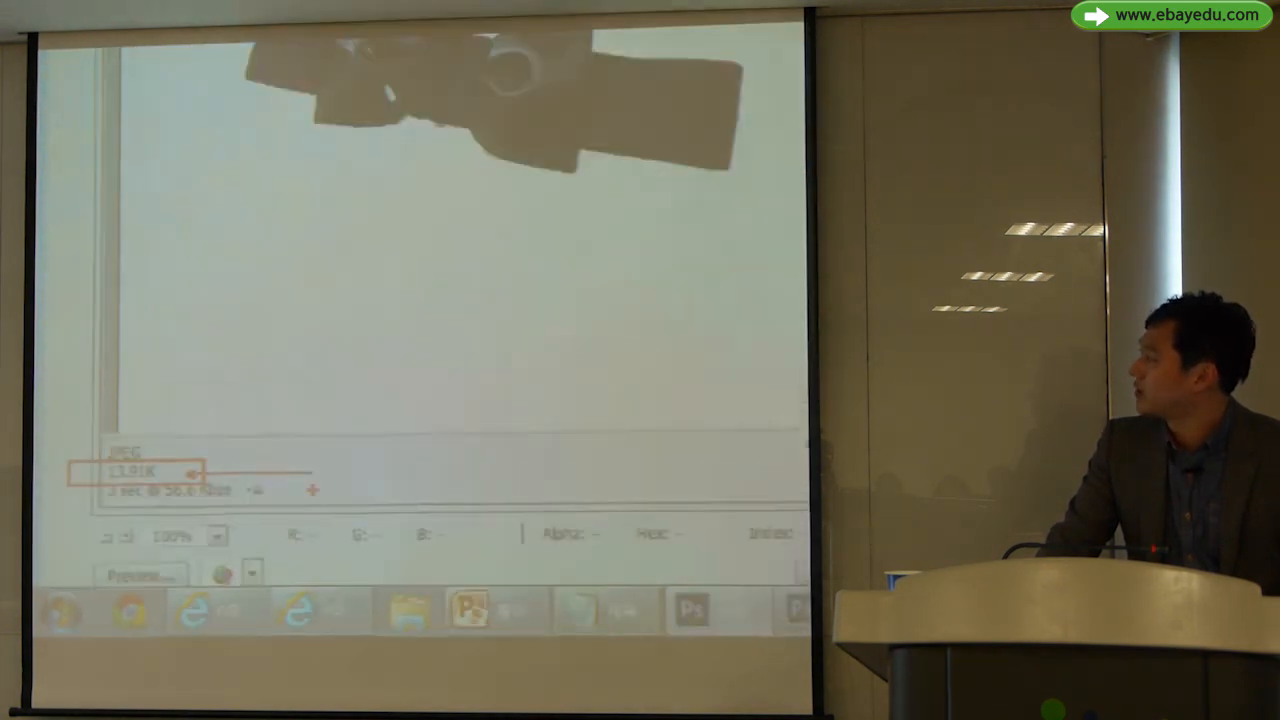
Save the optimized JPEG to the desktop as new, and close 리본.psd without saving changes.
click(571, 599)
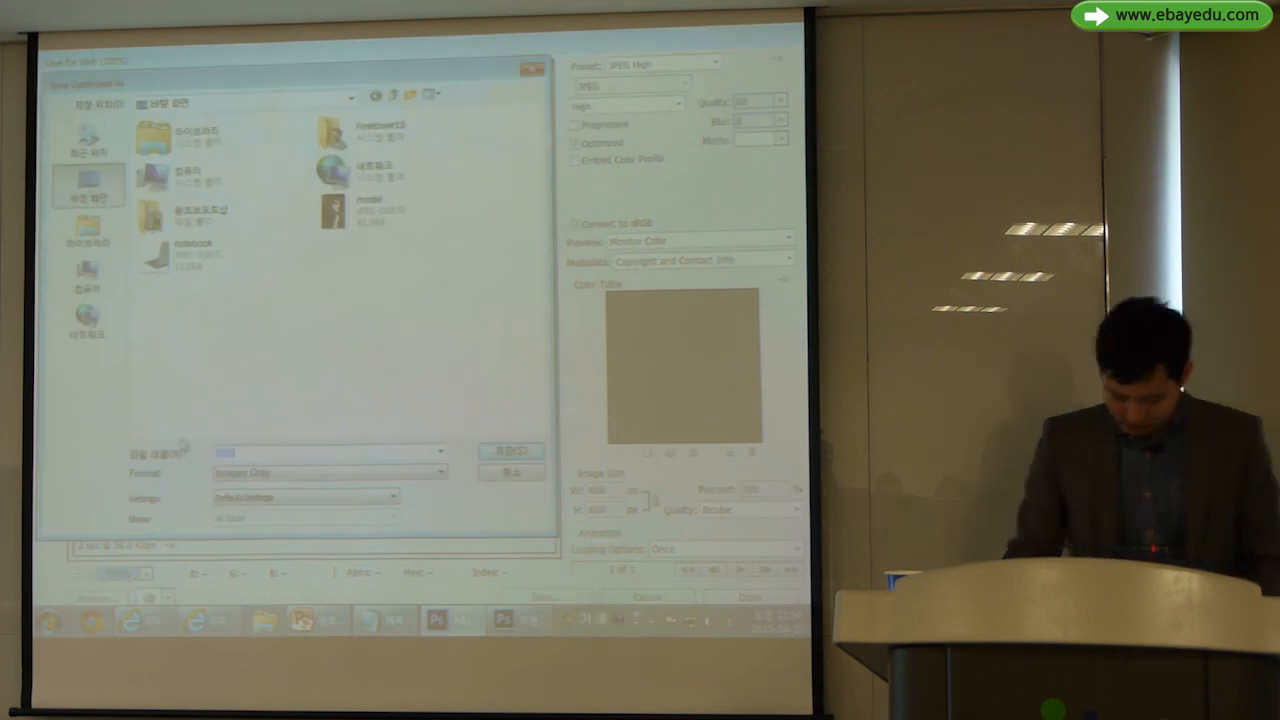
text(개)
key(BackSpace)
key(BackSpace)
key(Hangul)
text(round)
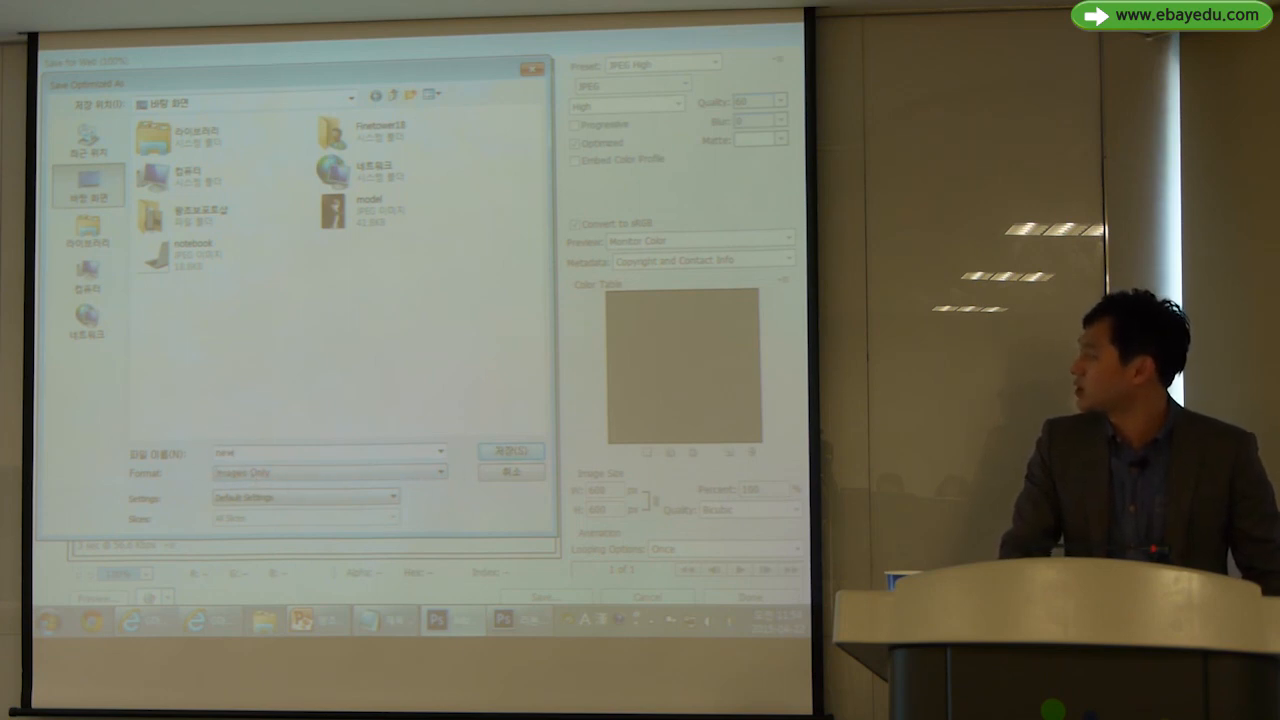
click(510, 452)
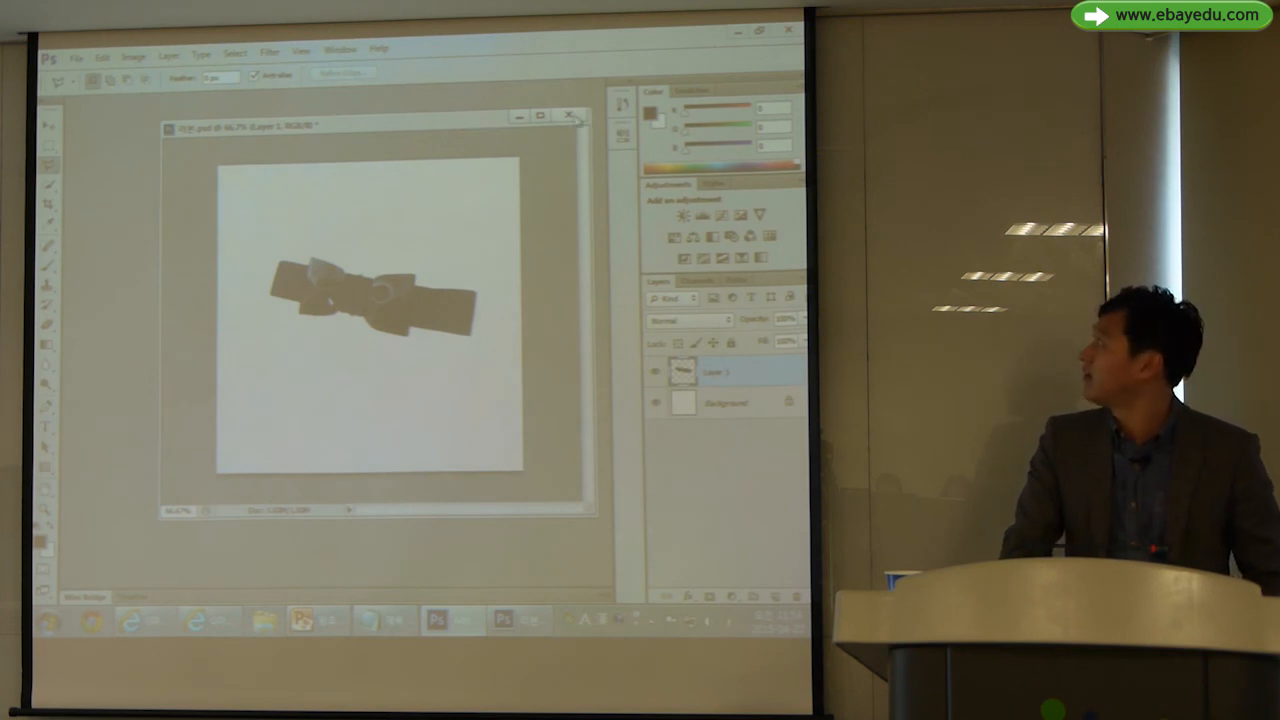
click(569, 116)
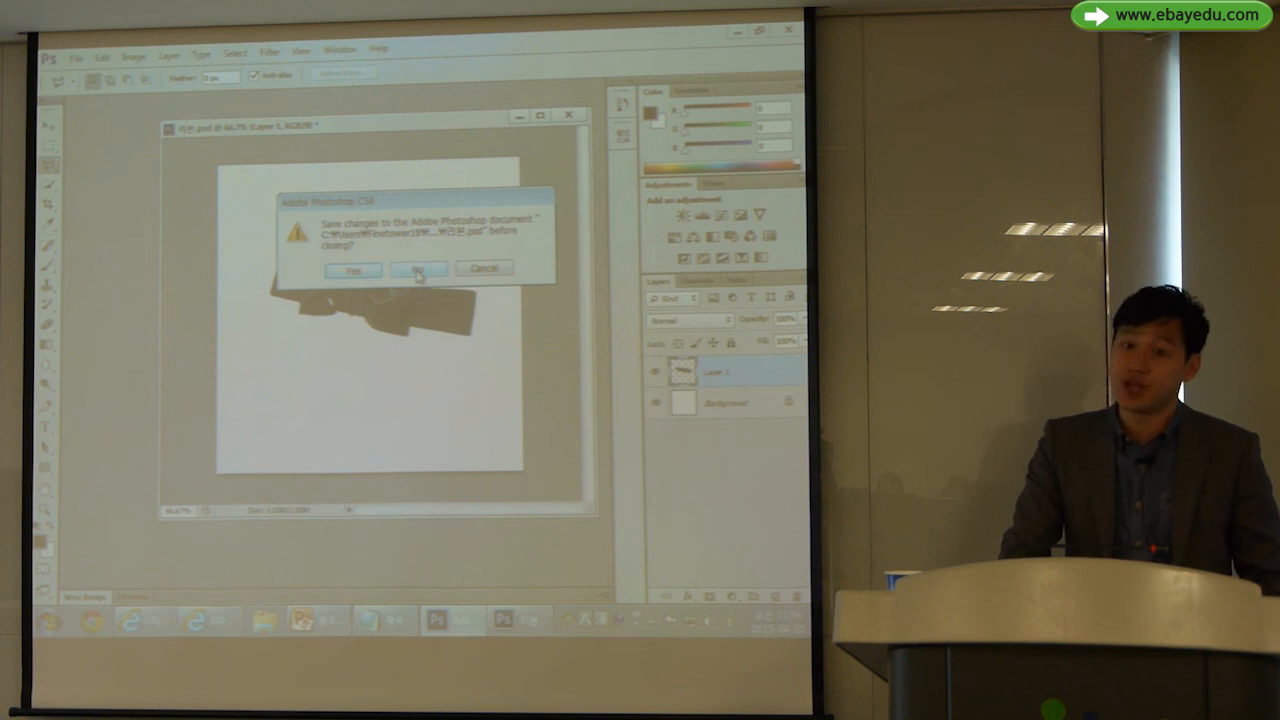
click(418, 272)
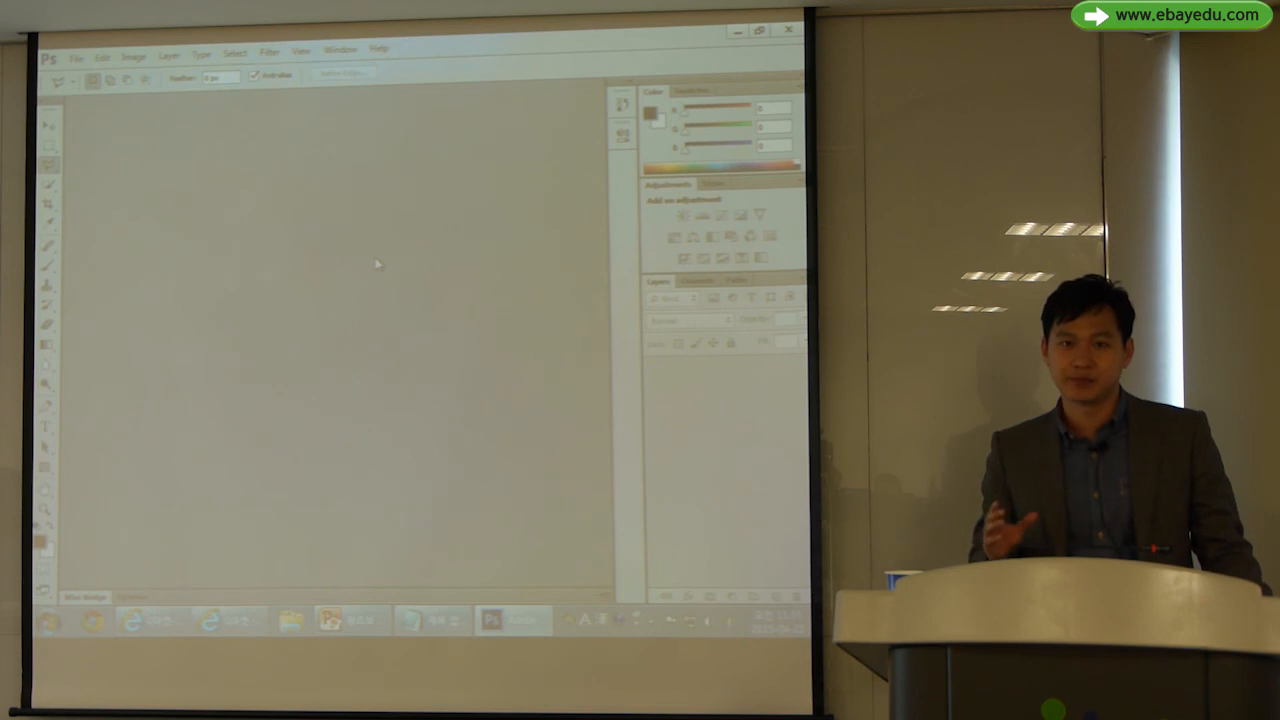
Switch to the browser's Gmarket cup search results and magnify and mark the yellow 뽀로로 mug's product image on its white background.
click(236, 622)
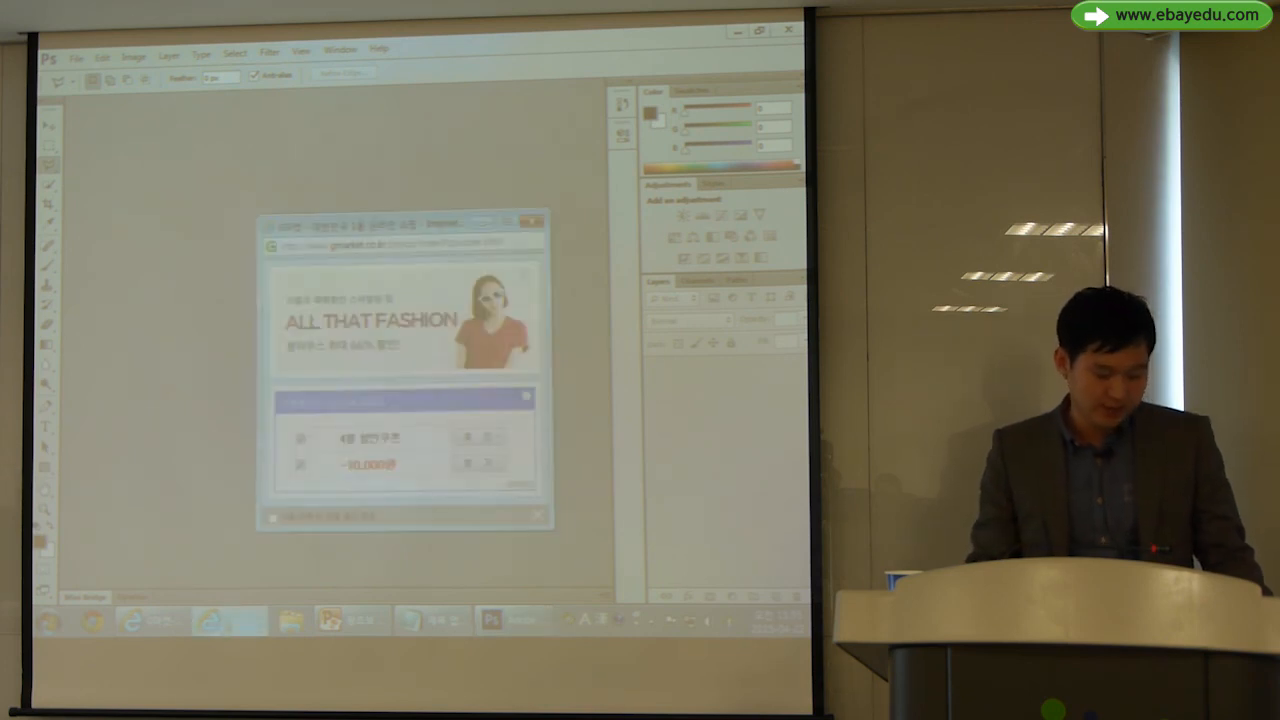
click(162, 622)
scroll(257, 357, down, 2)
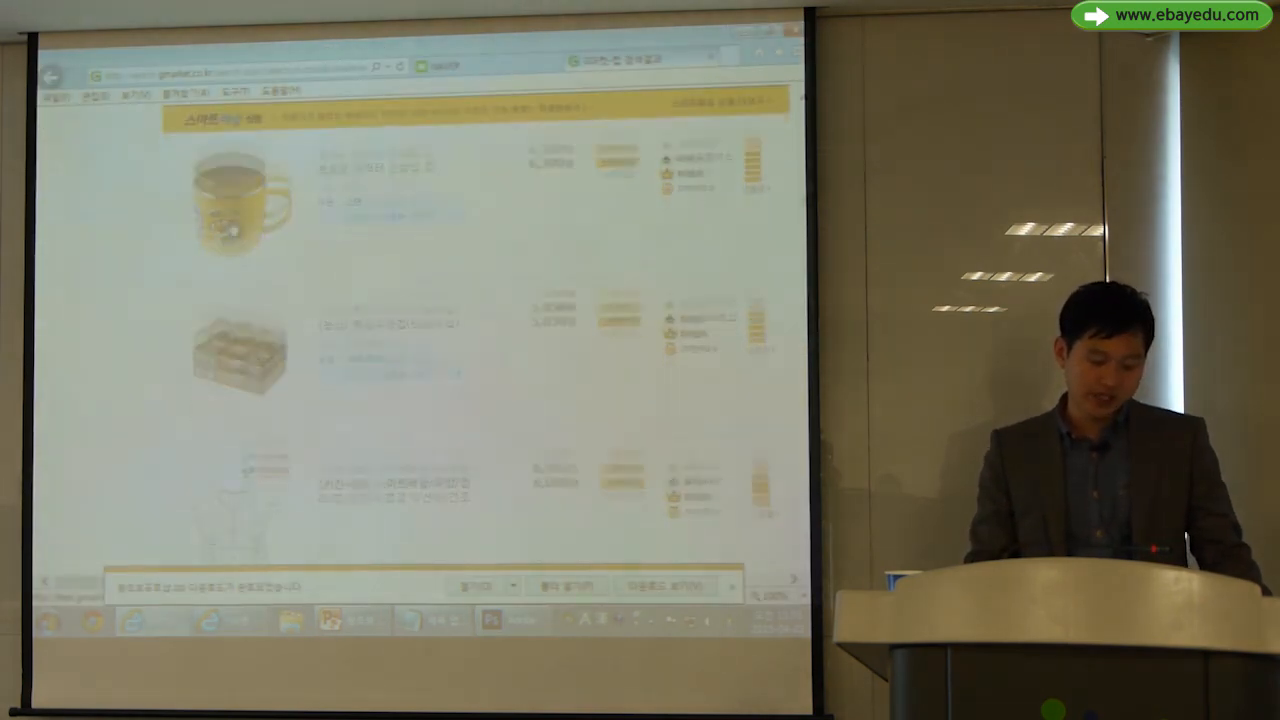
scroll(259, 236, up, 1)
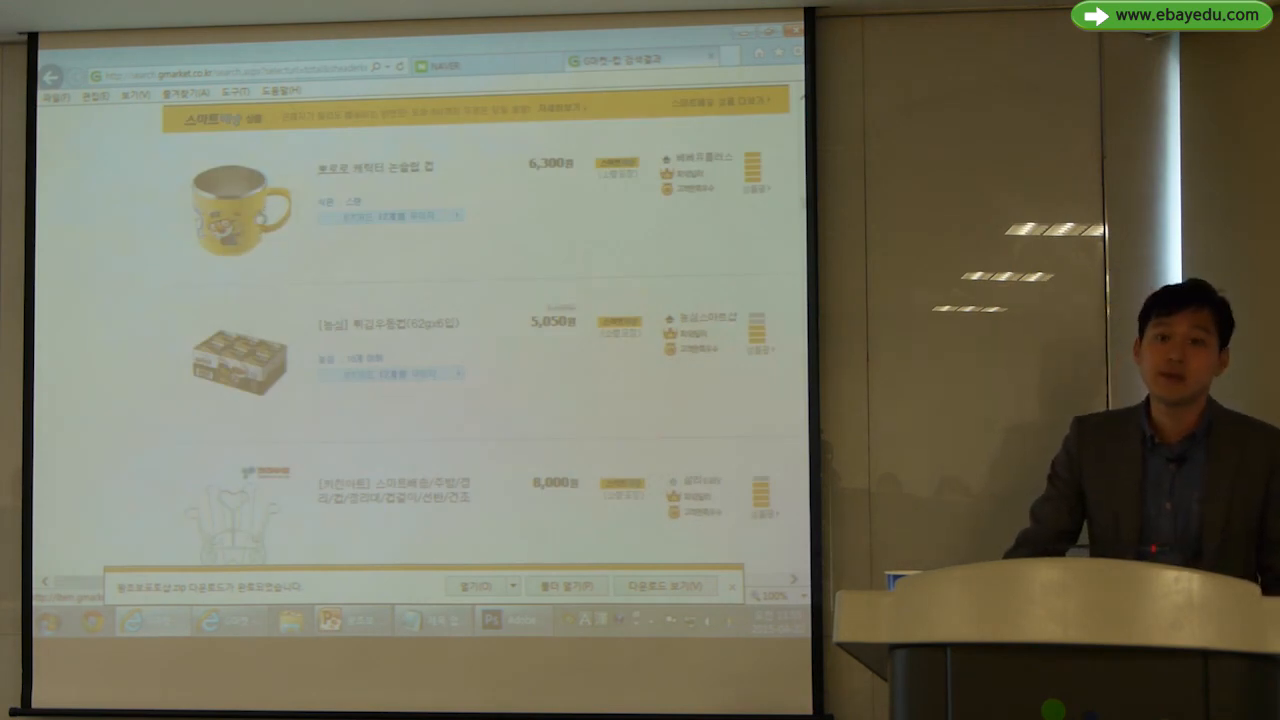
key(ctrl+1)
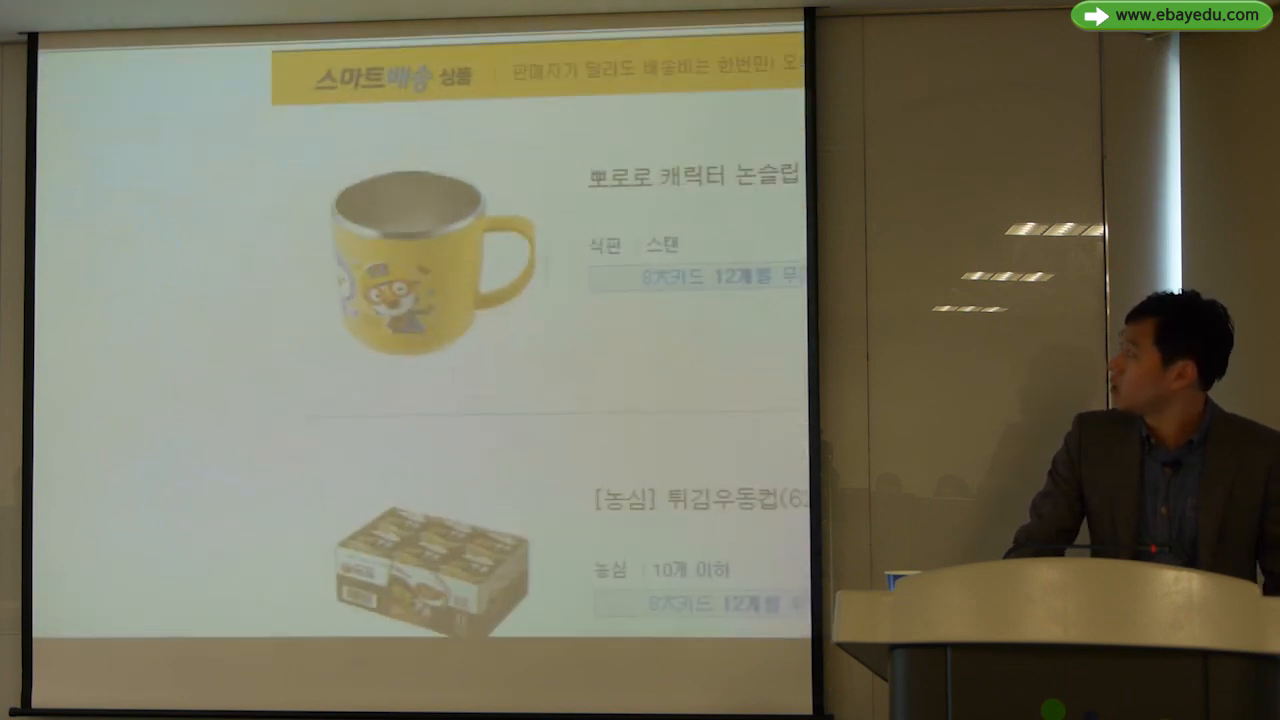
mouse_move(267, 117)
mouse_down()
mouse_move(534, 377)
mouse_move(574, 396)
mouse_up()
drag(514, 344, 624, 428)
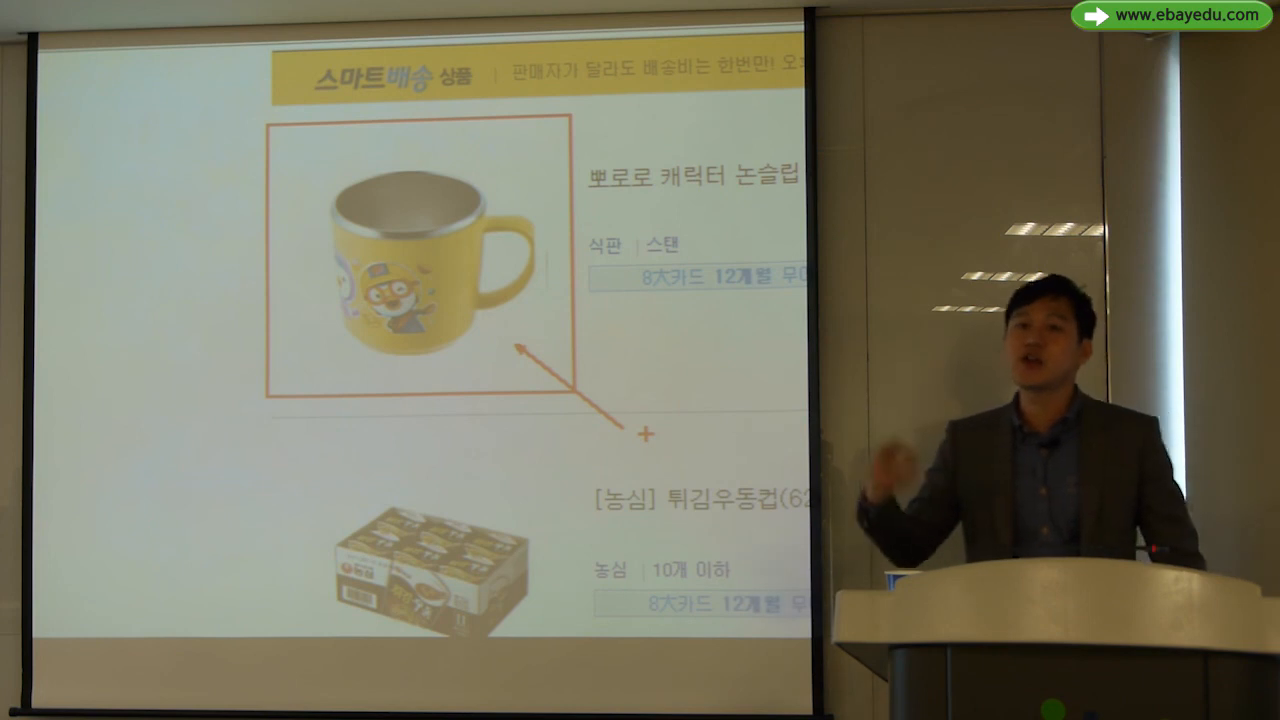